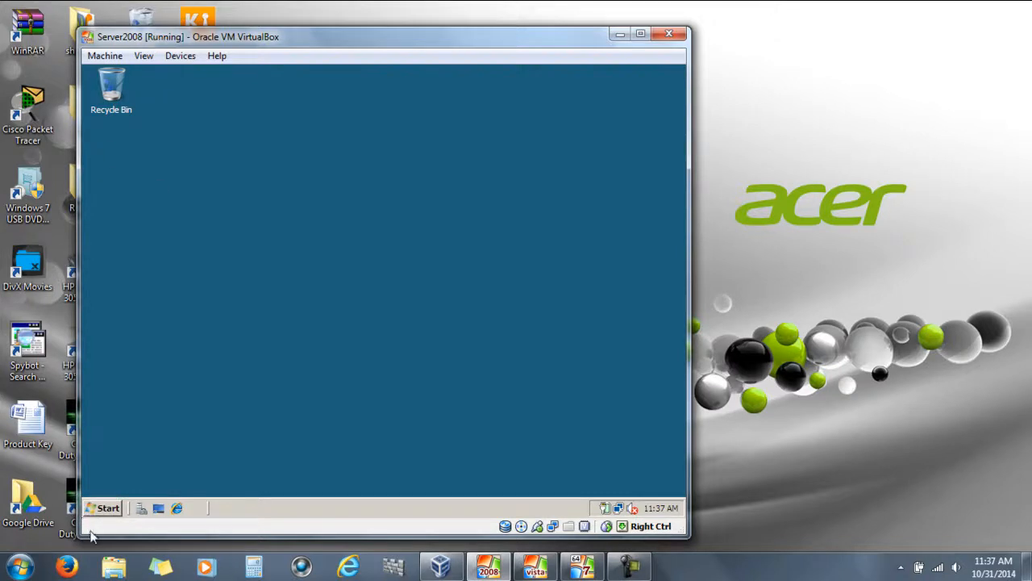
Launch Active Directory Users and Computers from the server's Start menu Administrative Tools
left_click(95, 513)
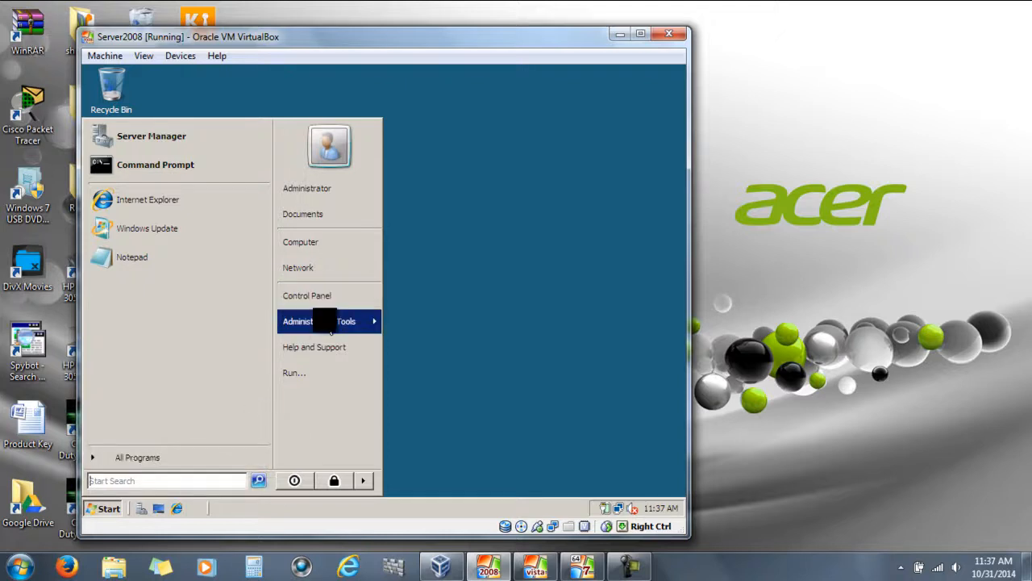
mouse_move(326, 323)
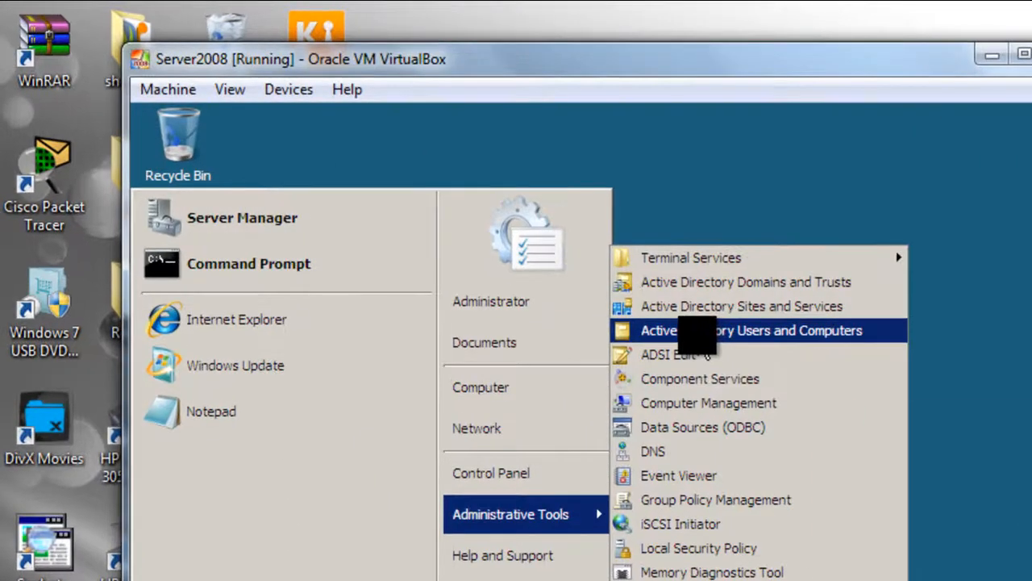
left_click(684, 329)
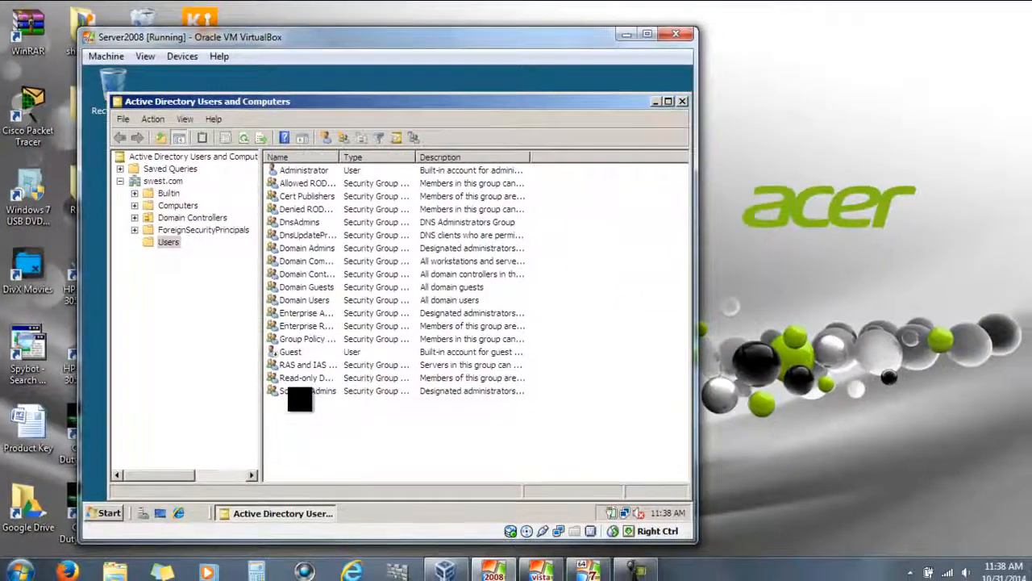
Start a new user object in the swest.com Users container via New > User
right_click(317, 418)
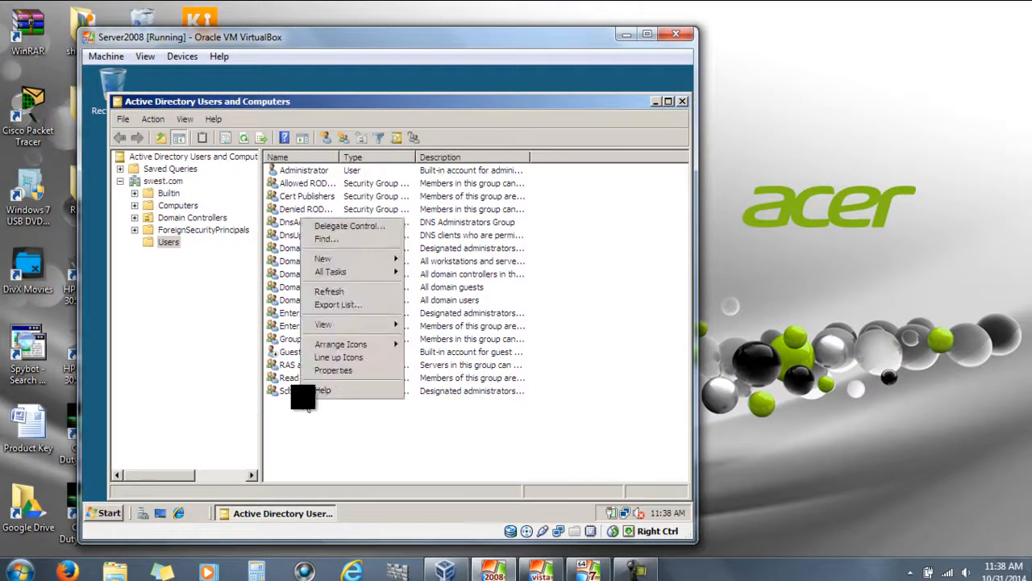
mouse_move(345, 258)
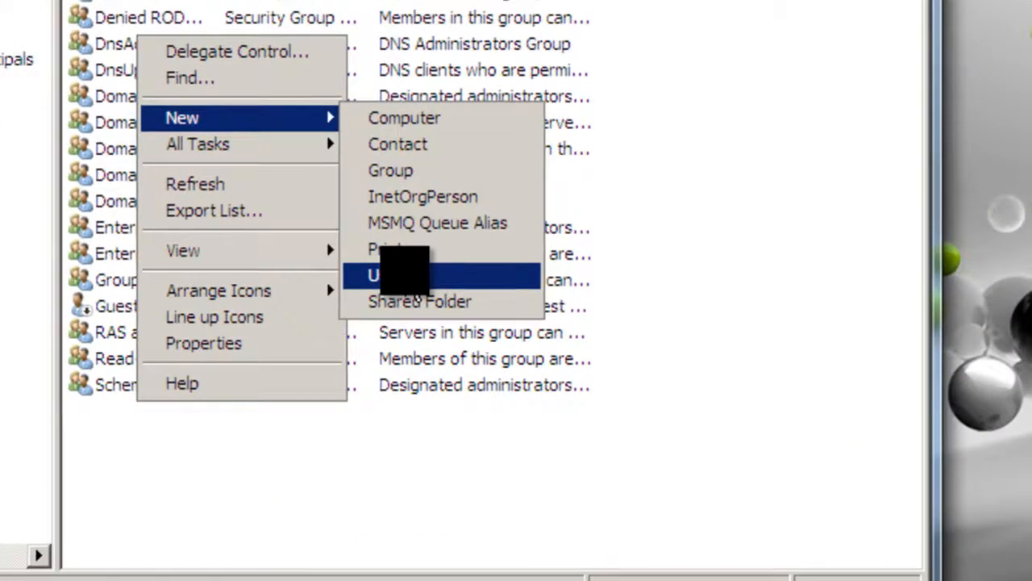
left_click(423, 336)
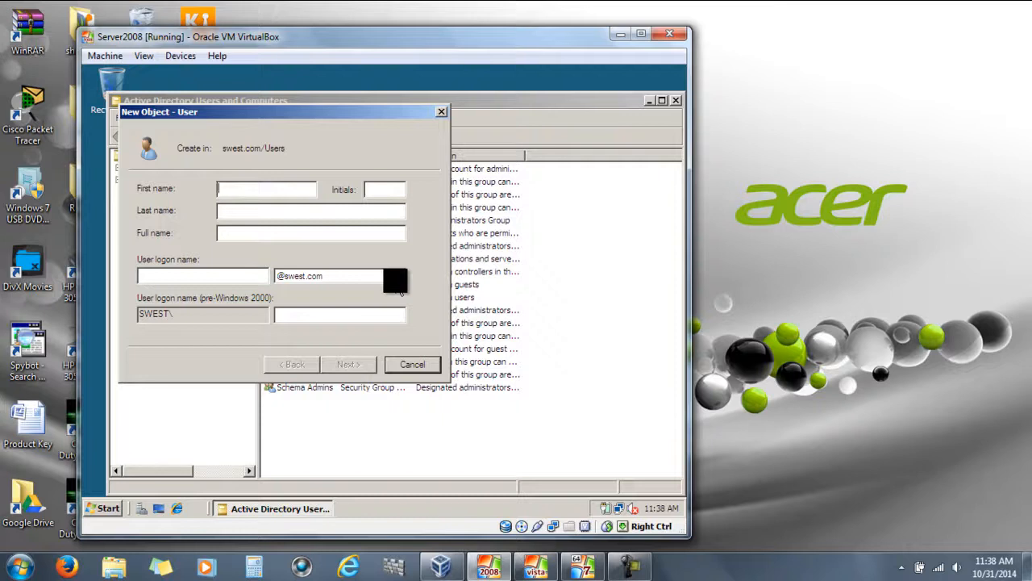
Fill in the new user's first name, last name and user logon name
key("Tab")
key("Tab")
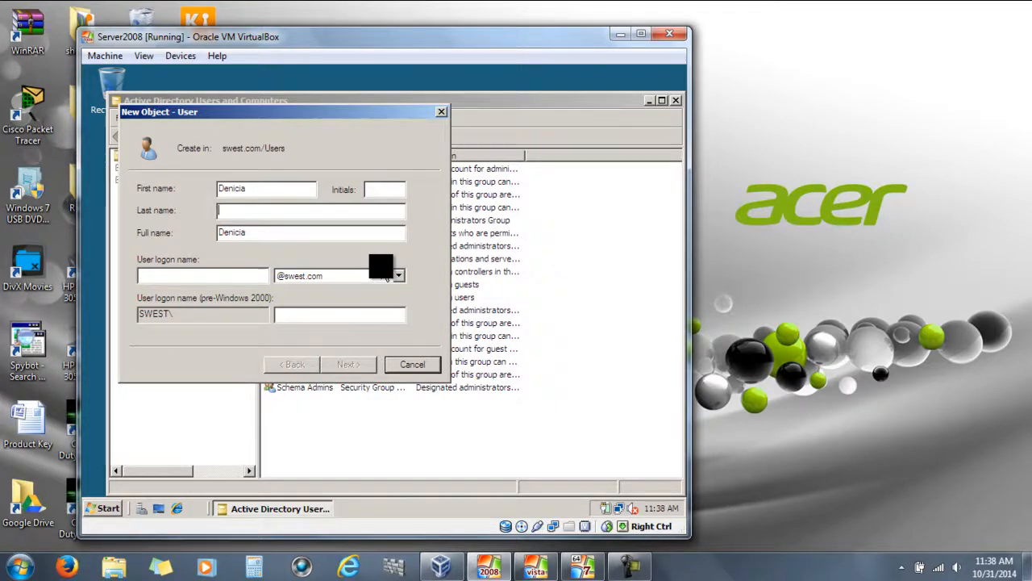
key("shift+Tab")
key("BackSpace")
key("BackSpace")
key("Tab")
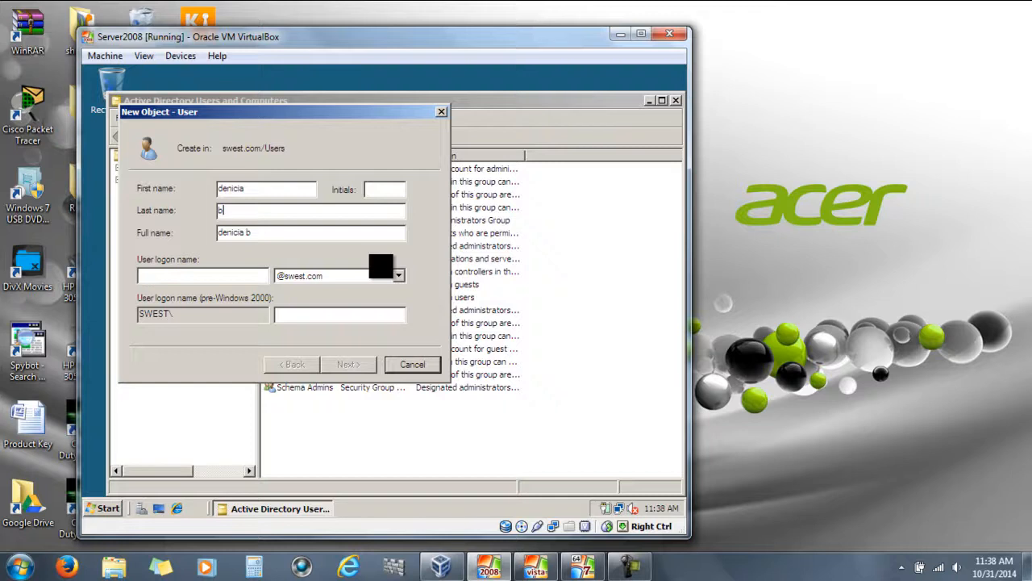
key("Tab")
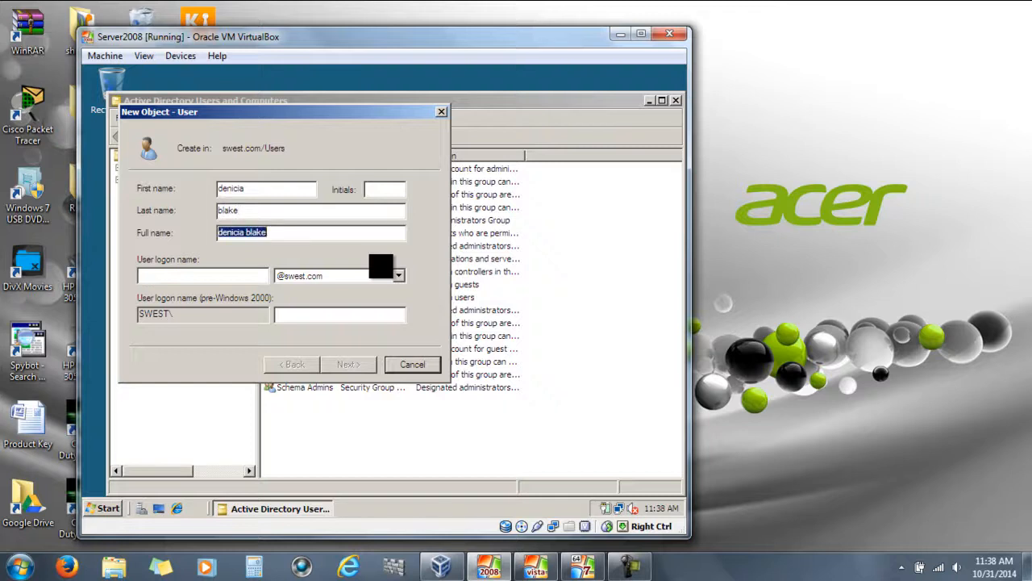
key("Tab")
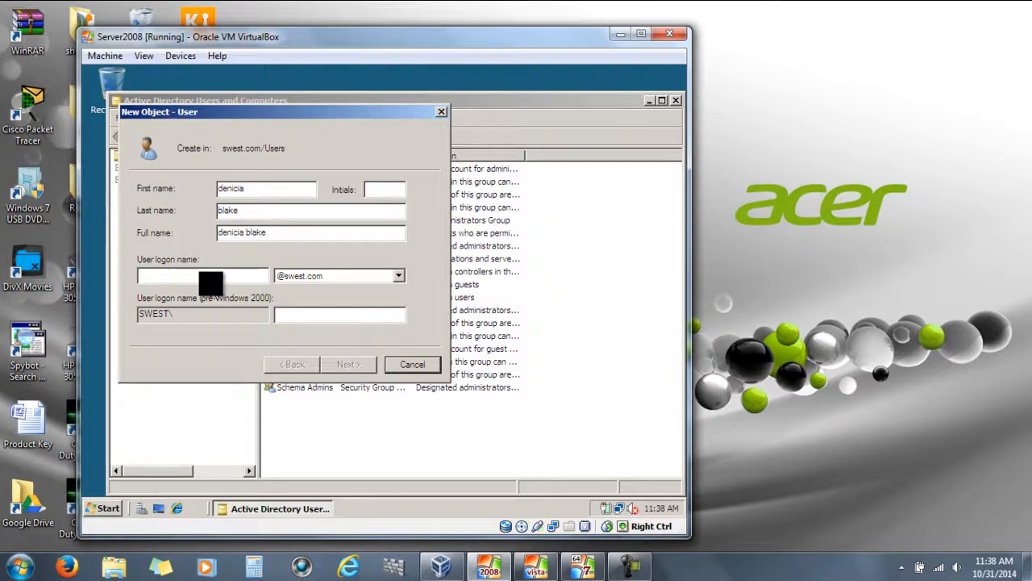
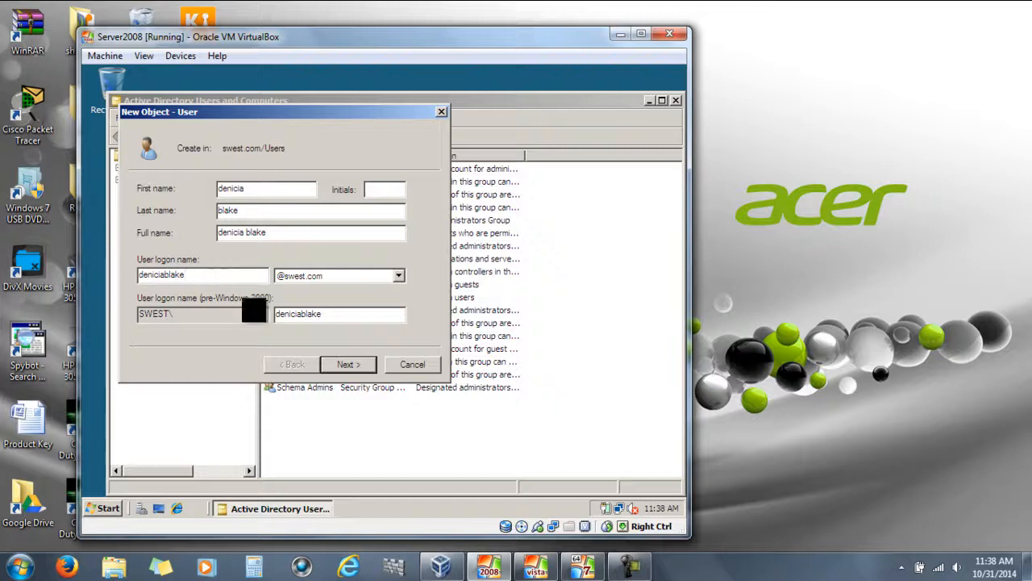
Enter a password, clear 'must change at next logon', and tick 'cannot change' and 'never expires'
left_click(343, 368)
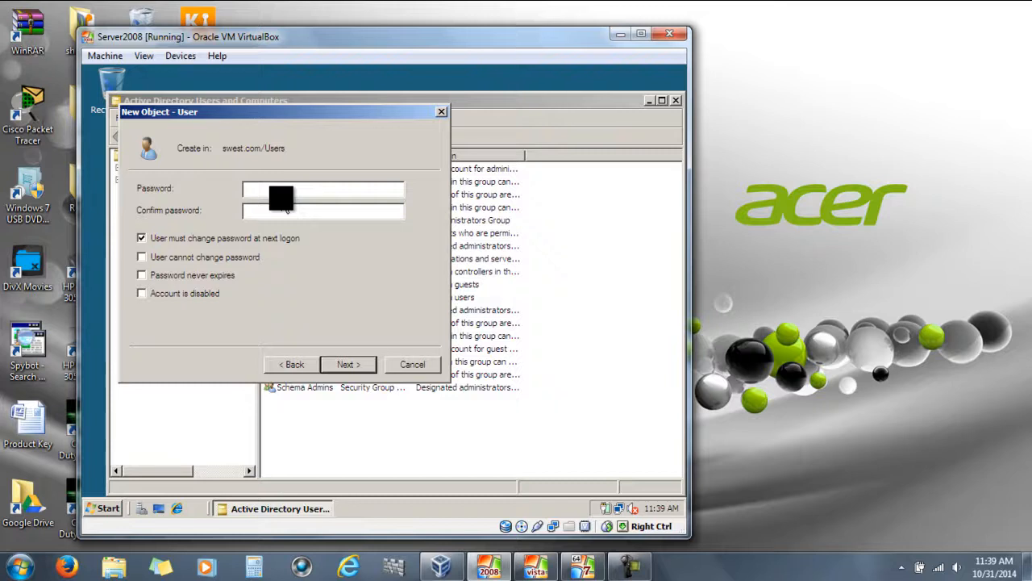
type("**********")
left_click(174, 240)
left_click(153, 239)
left_click(142, 257)
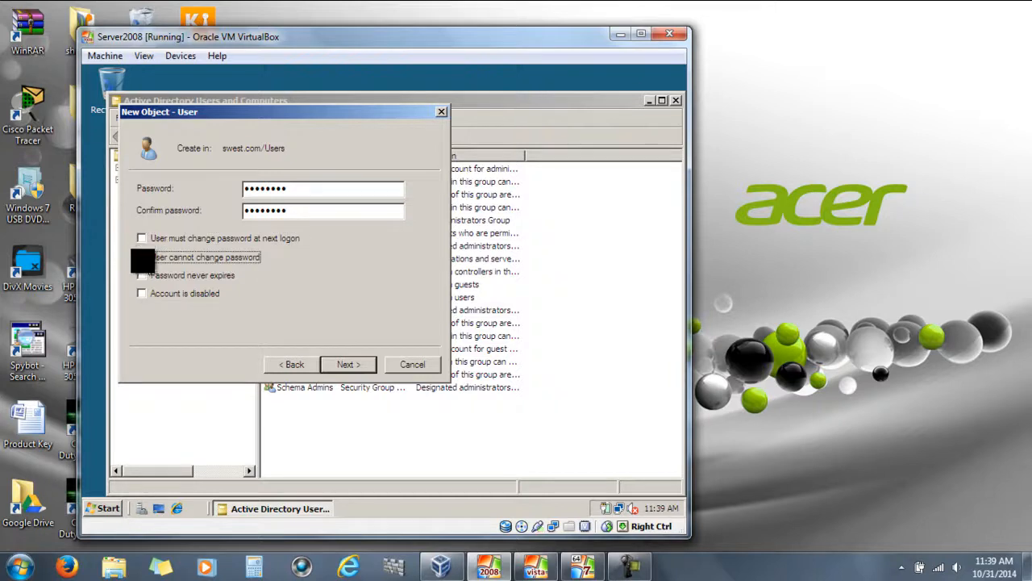
left_click(148, 276)
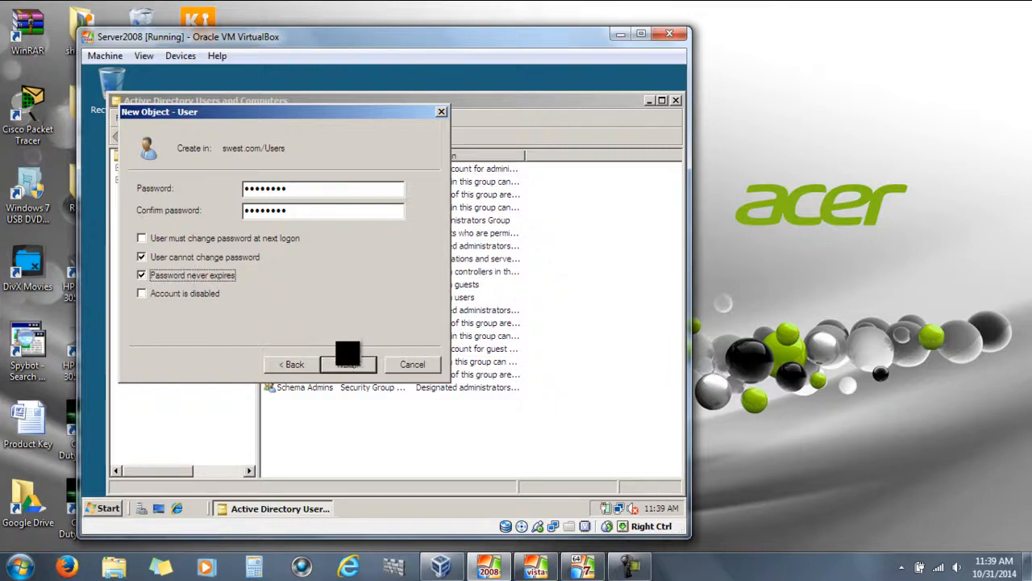
Review the account summary and attempt to finish creating the user
left_click(345, 365)
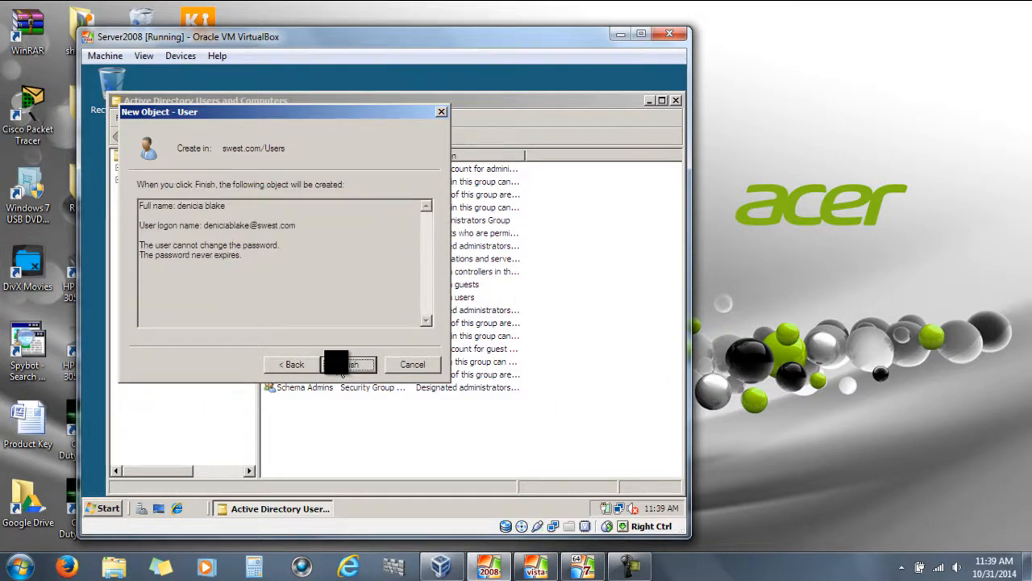
left_click_drag(204, 227, 245, 223)
left_click(217, 254)
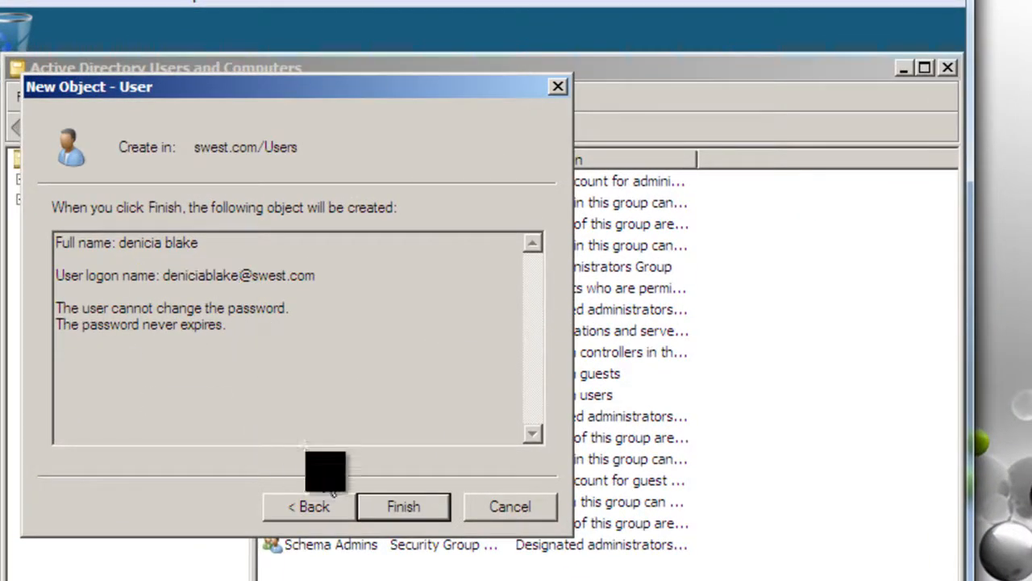
left_click(379, 507)
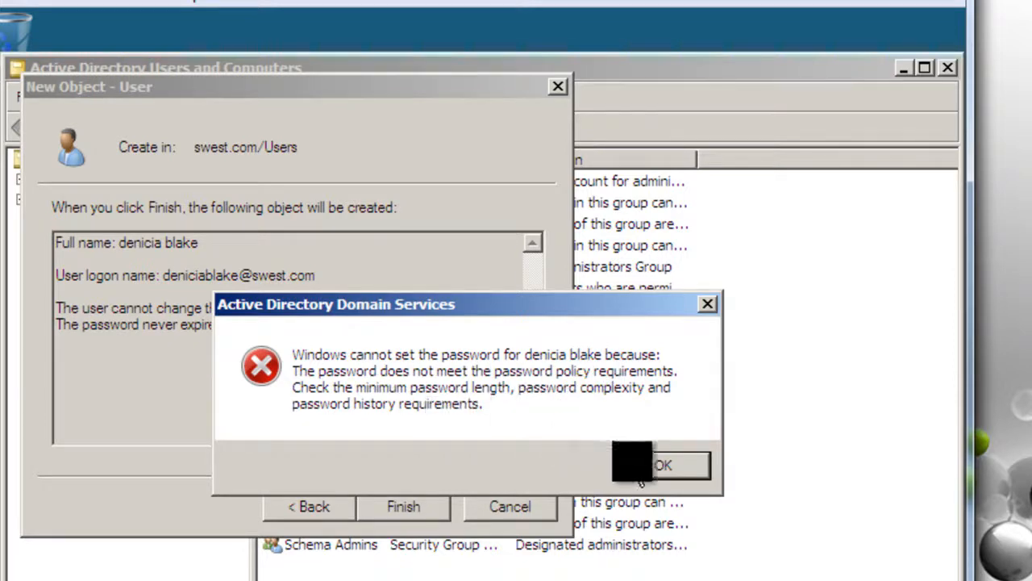
Dismiss the password policy errors and go back to the password page
left_click(649, 470)
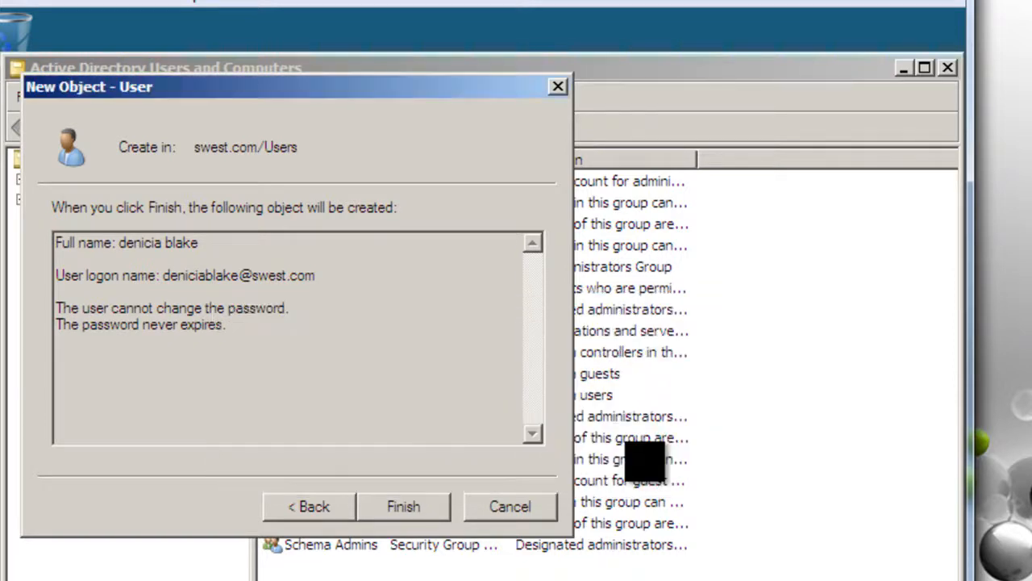
left_click(375, 504)
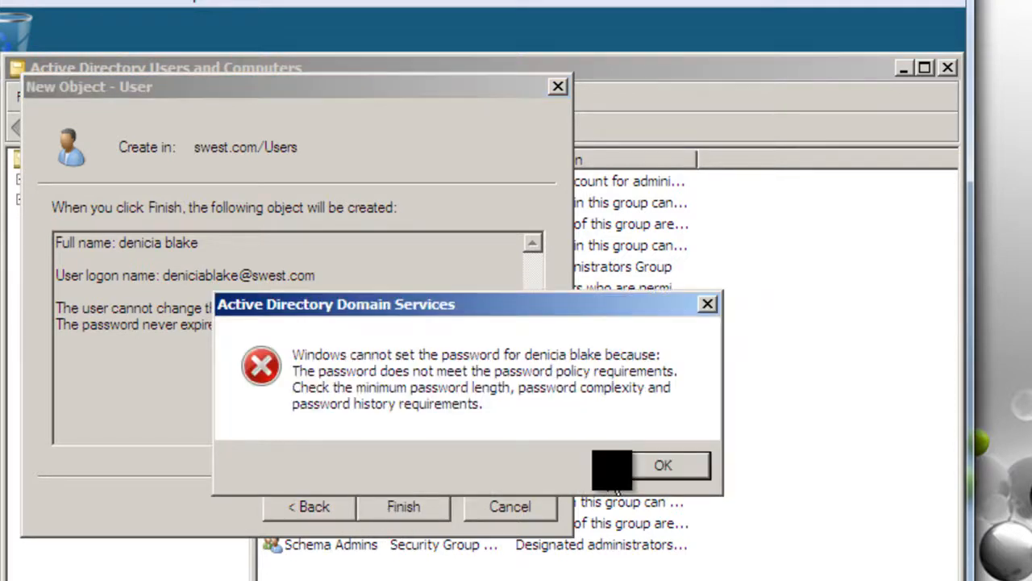
left_click(645, 466)
left_click(309, 506)
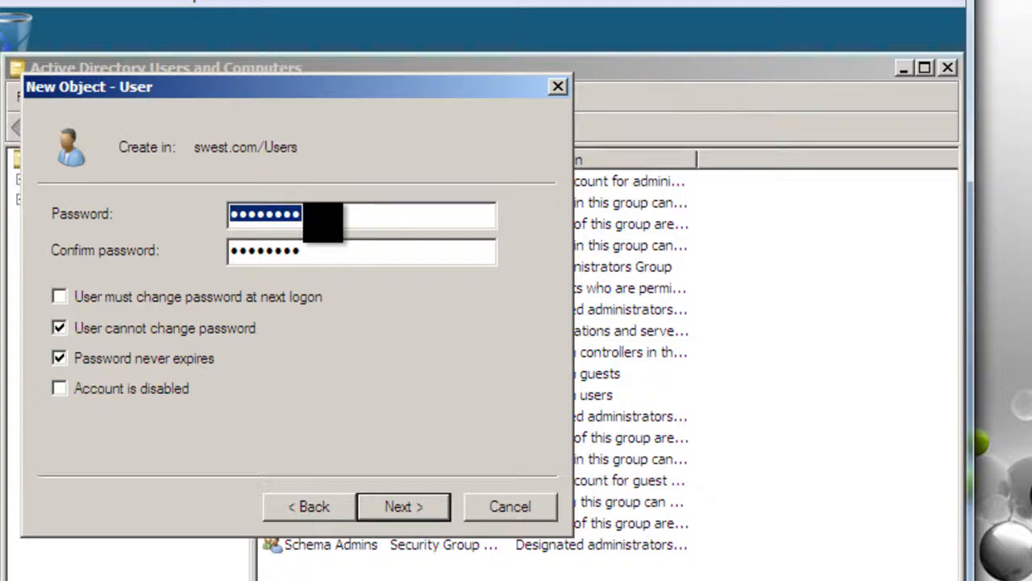
Re-enter a stronger password and its confirmation, recovering from a mismatch error, and continue to the summary
type("P")
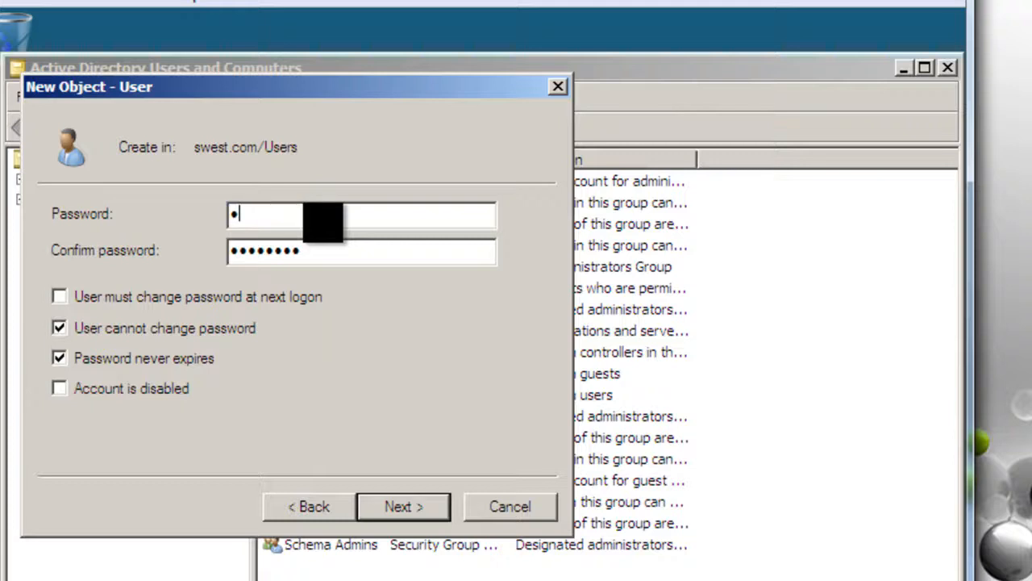
type("assword")
key("Tab")
type("Pa")
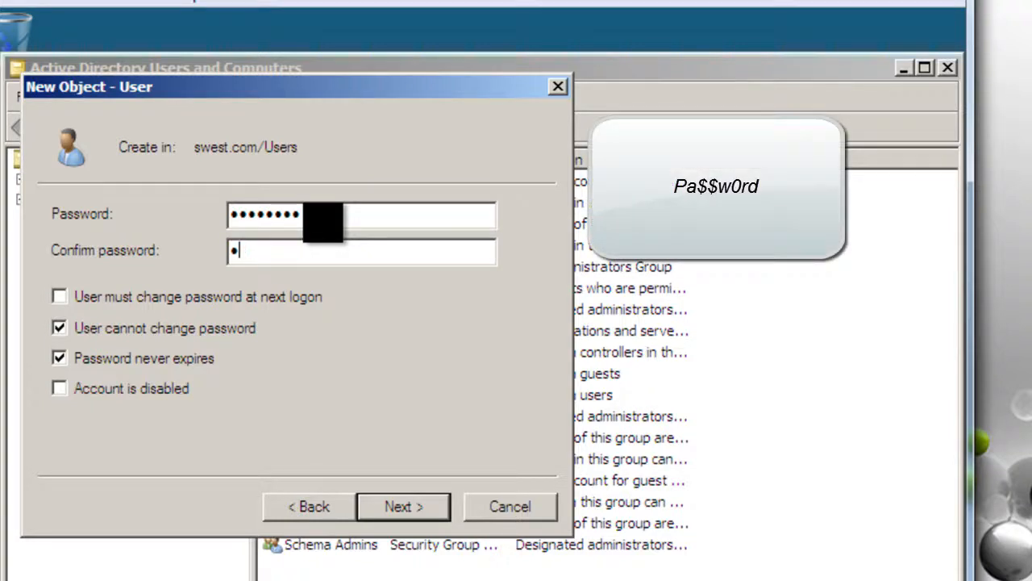
type("$$w0")
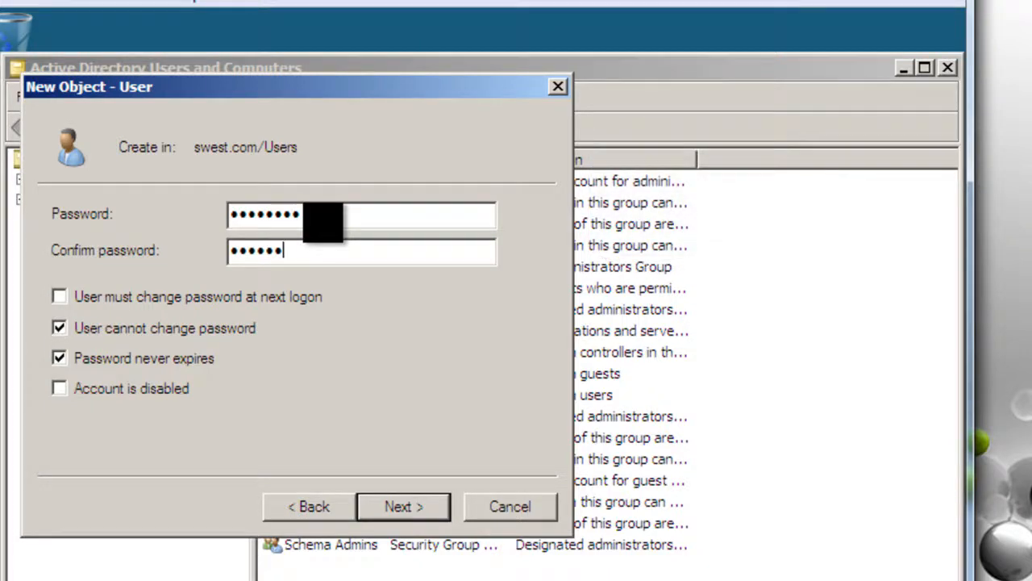
type("rd")
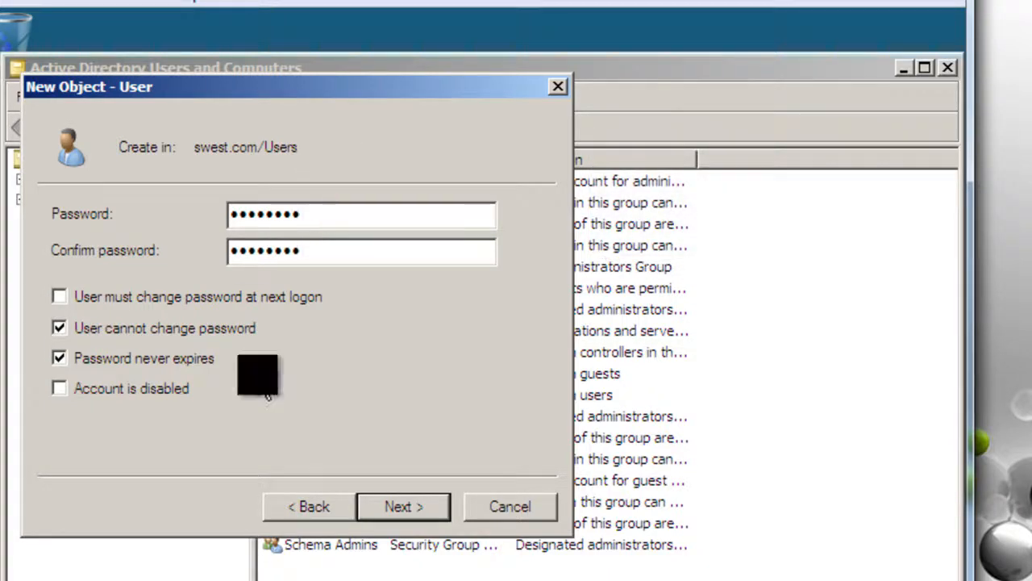
left_click(412, 507)
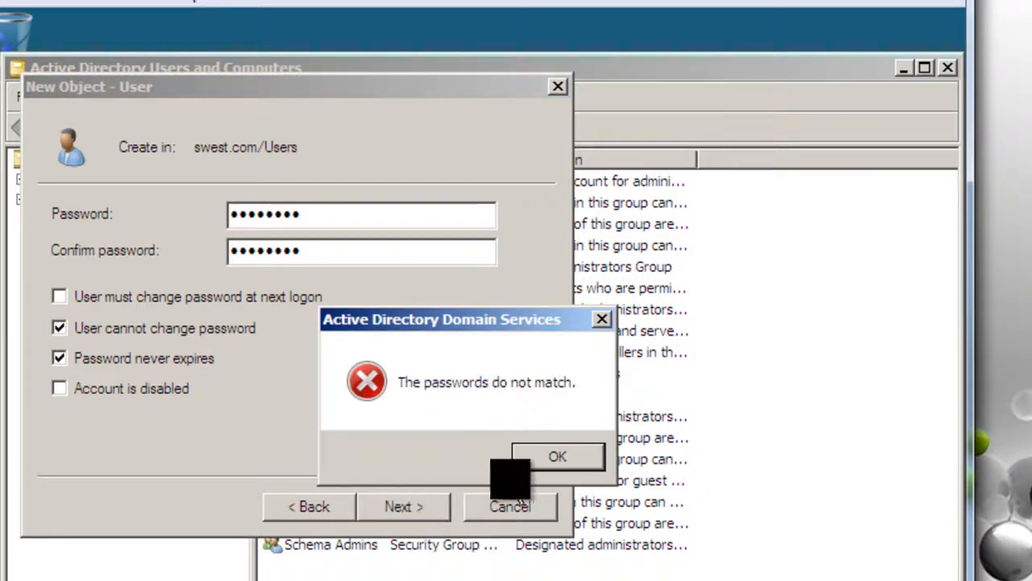
left_click(550, 457)
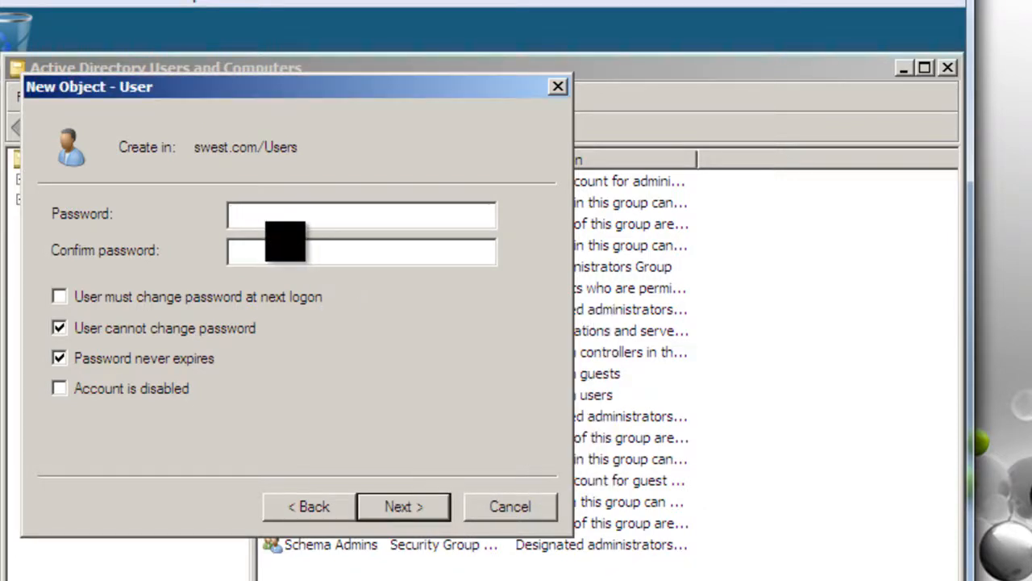
type("Pa")
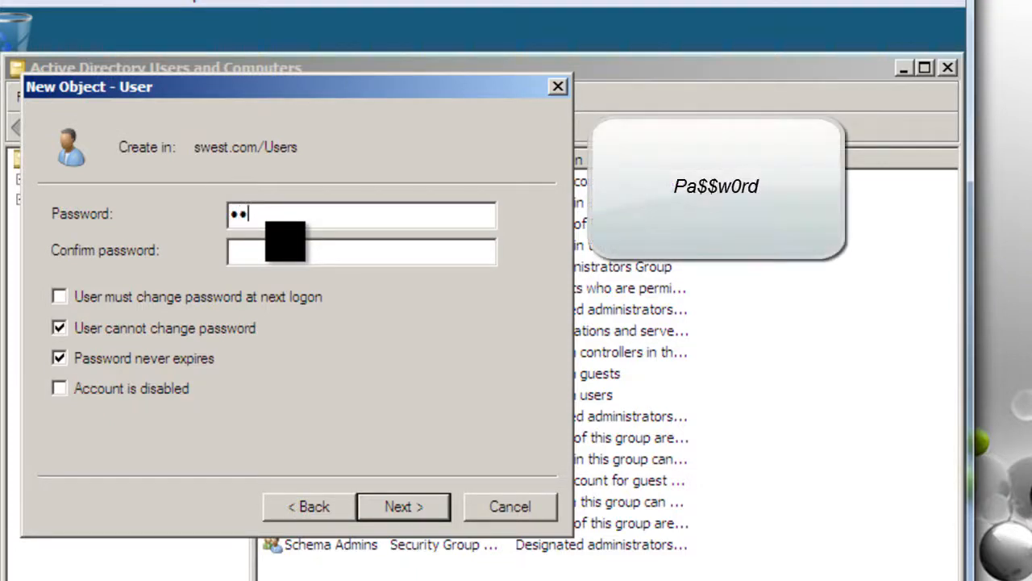
type("$$")
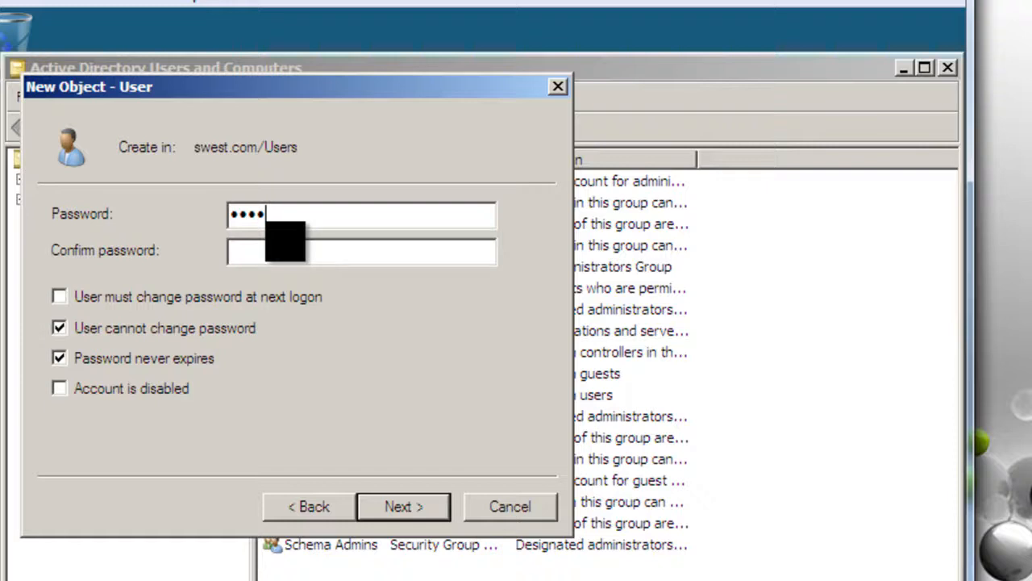
type("w0rd")
key("Tab")
type("P@ssw0rd")
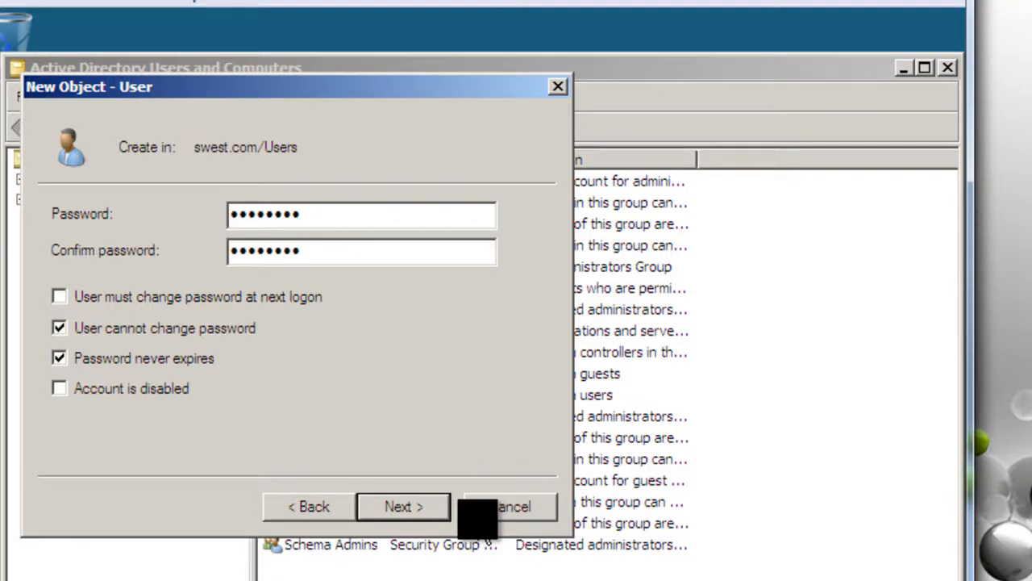
left_click(398, 505)
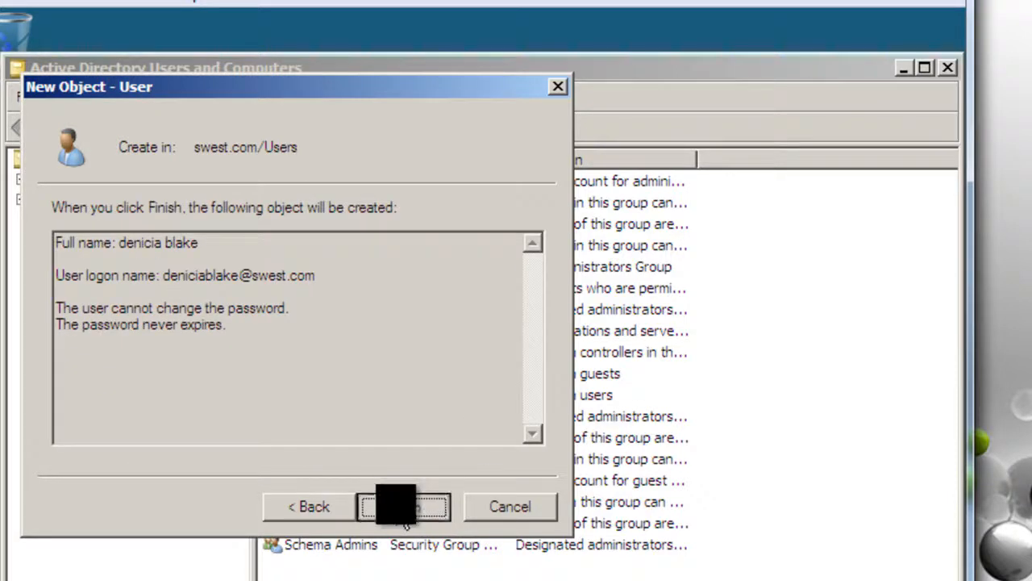
Finish the wizard and select the newly created user in the Users list
left_click(399, 504)
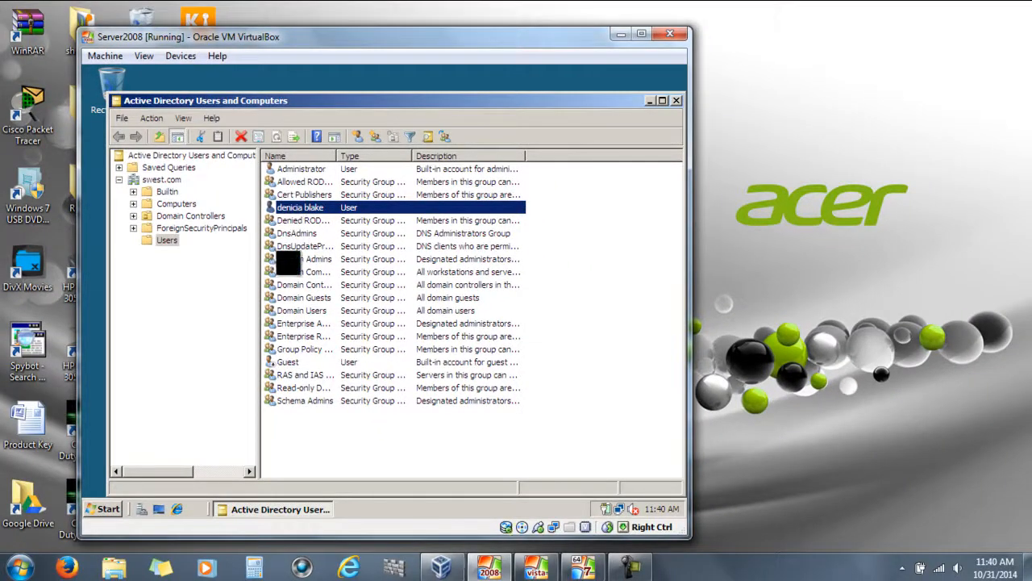
key("Tab")
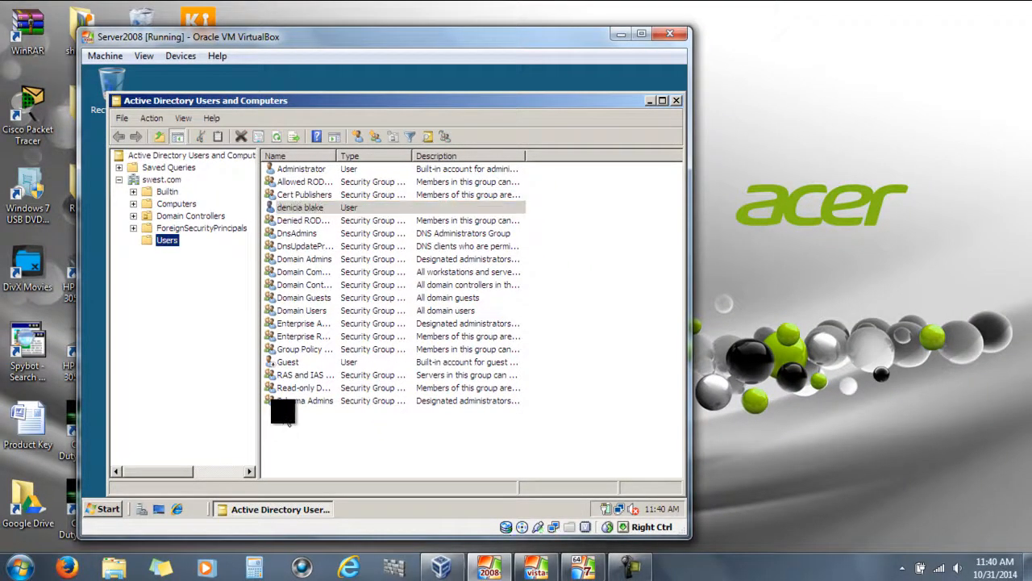
left_click(316, 208)
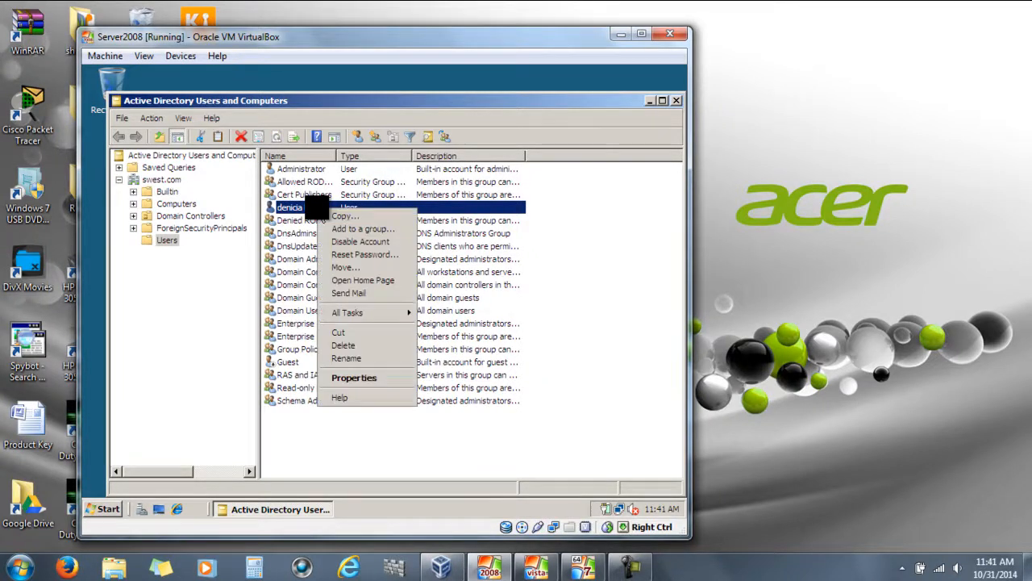
Open the new user's Properties on the Profile tab, then open Computer from the Start menu
left_click(355, 381)
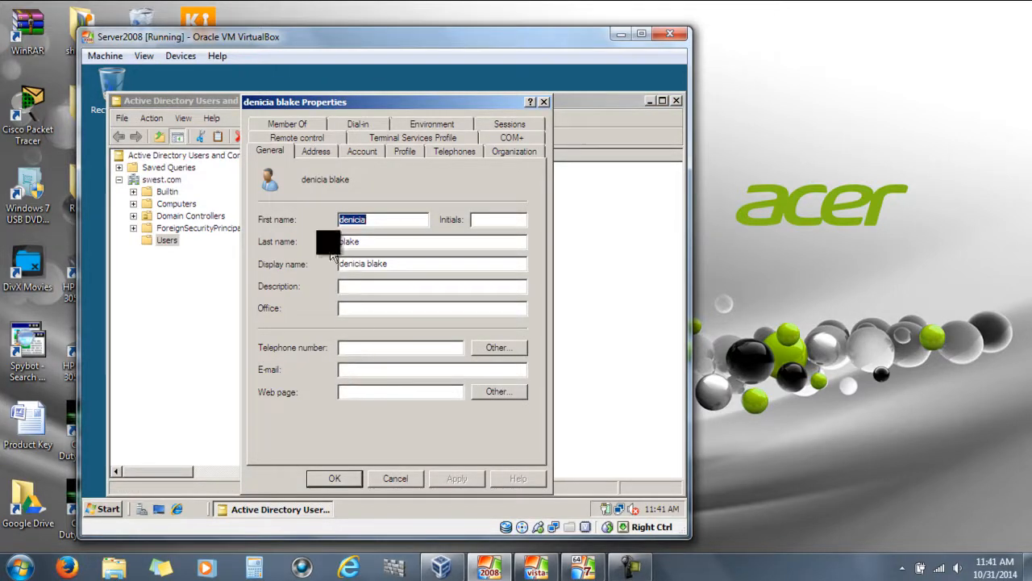
left_click(315, 153)
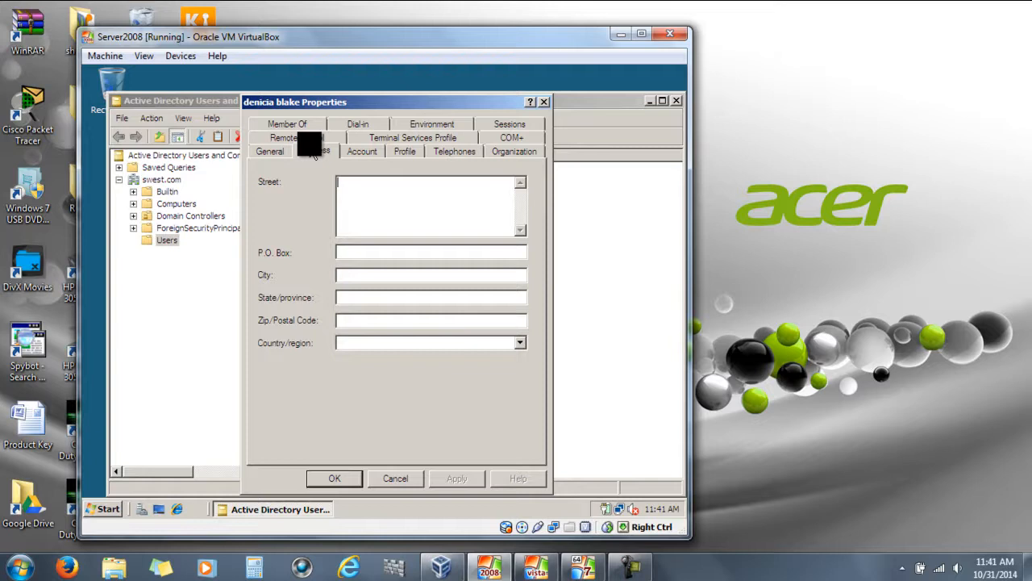
left_click(362, 152)
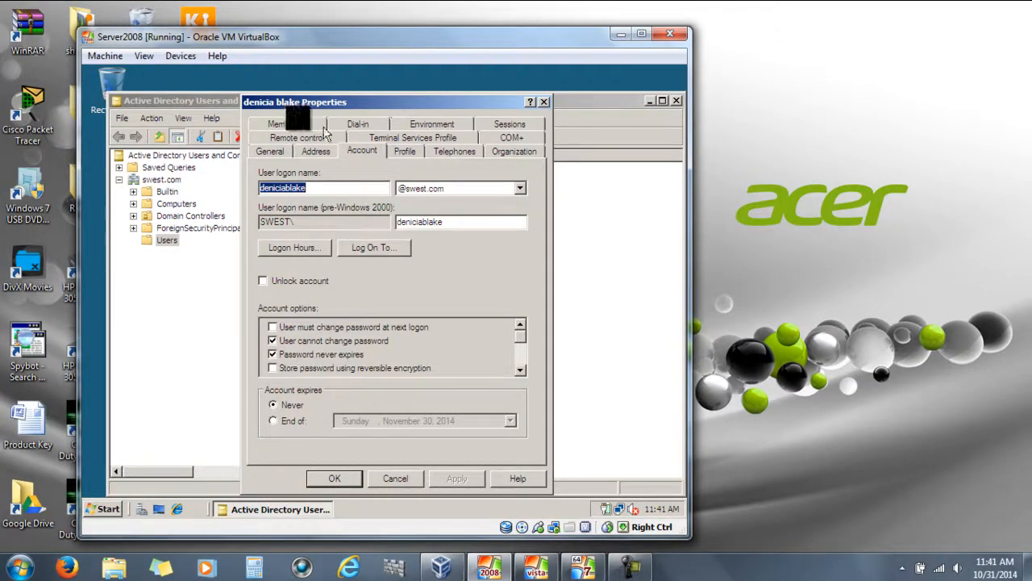
left_click(404, 153)
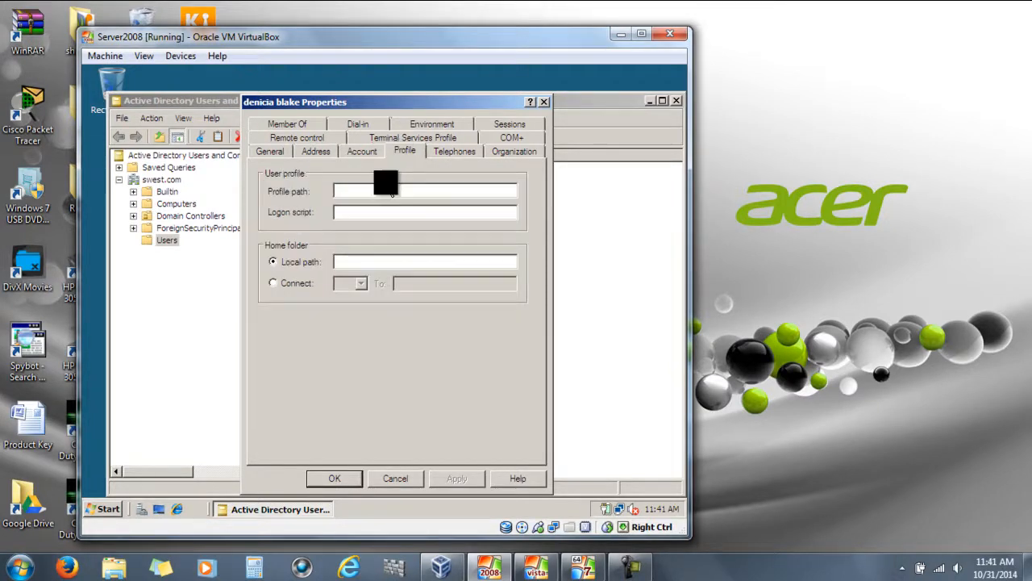
left_click(372, 188)
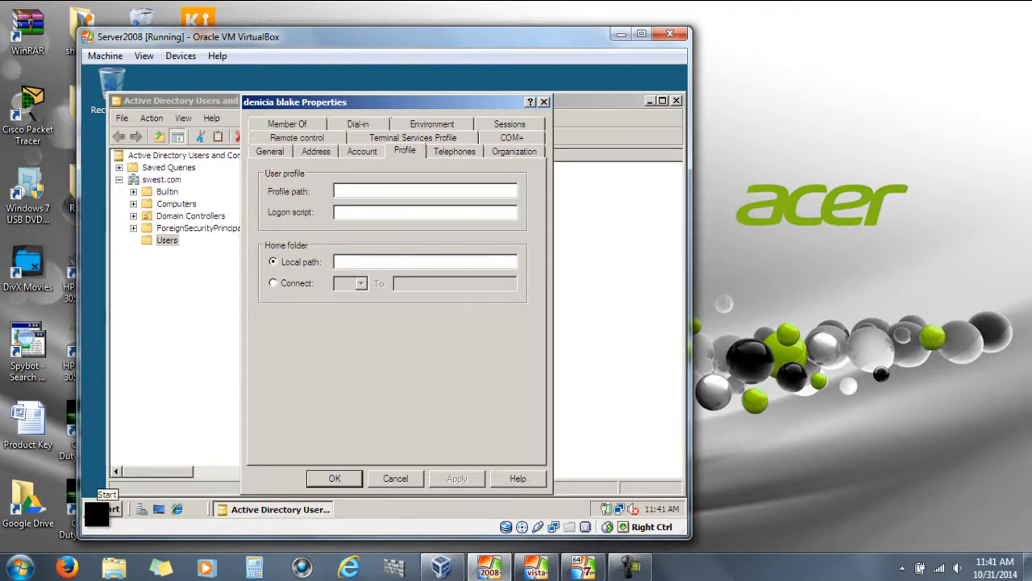
left_click(101, 510)
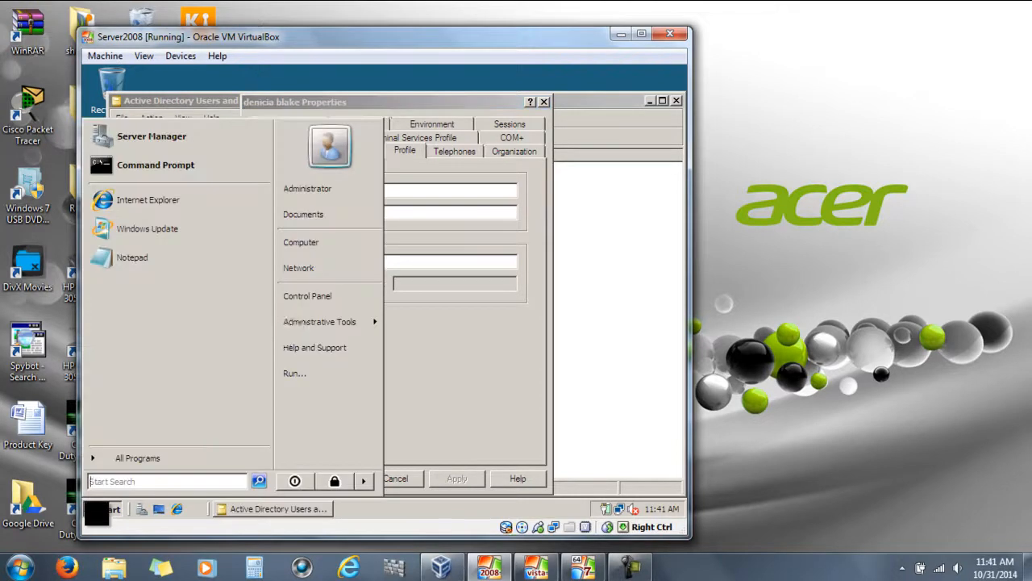
left_click(313, 246)
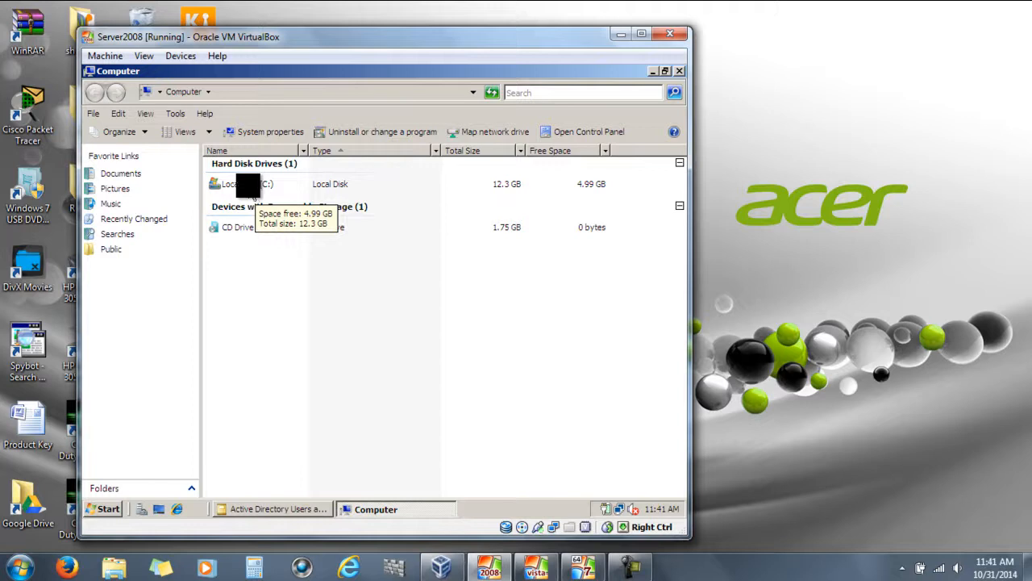
Create a RoamingProfiles folder at the root of Local Disk (C:) and open its Properties
double_click(254, 190)
right_click(256, 246)
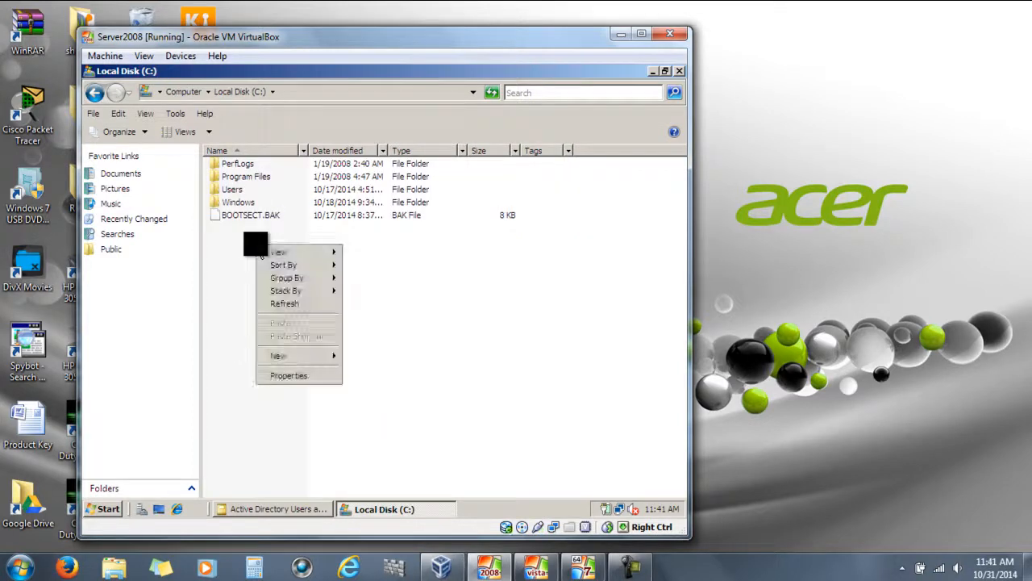
mouse_move(294, 359)
left_click(370, 358)
type("Roaming")
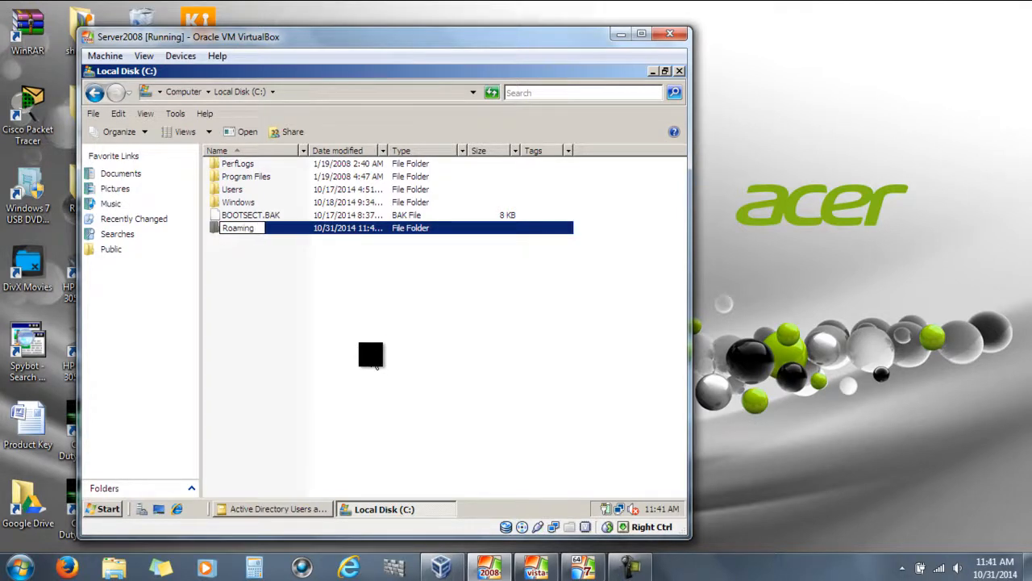
type("Profiles")
key("Return")
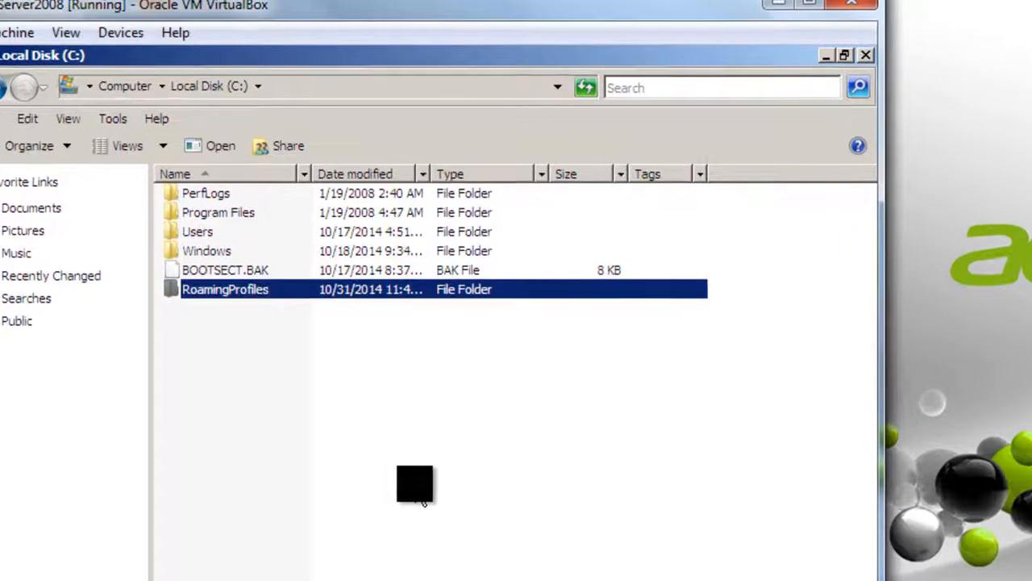
right_click(243, 295)
left_click(313, 545)
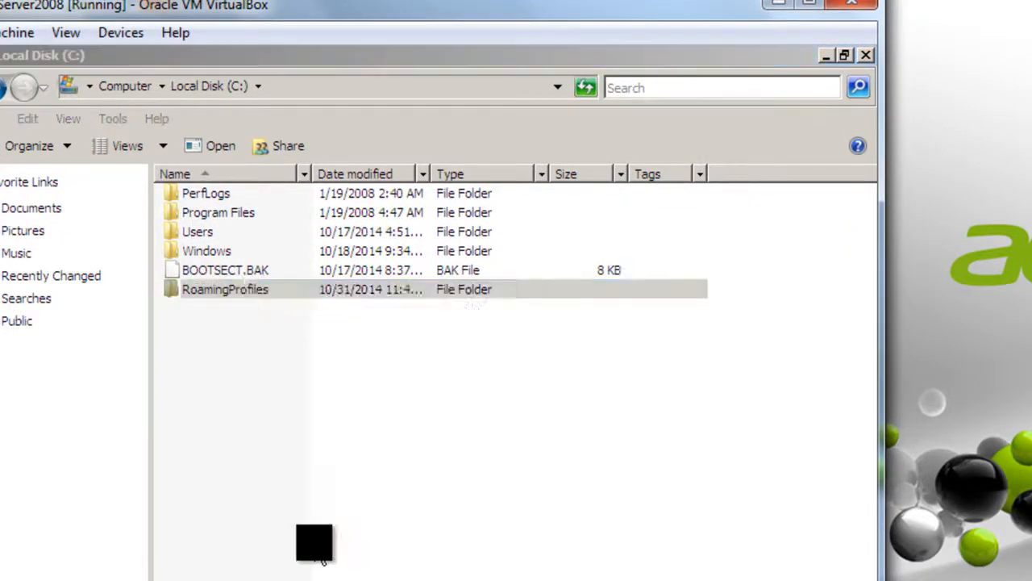
Share the RoamingProfiles folder with Everyone at Co-owner permission
left_click(339, 198)
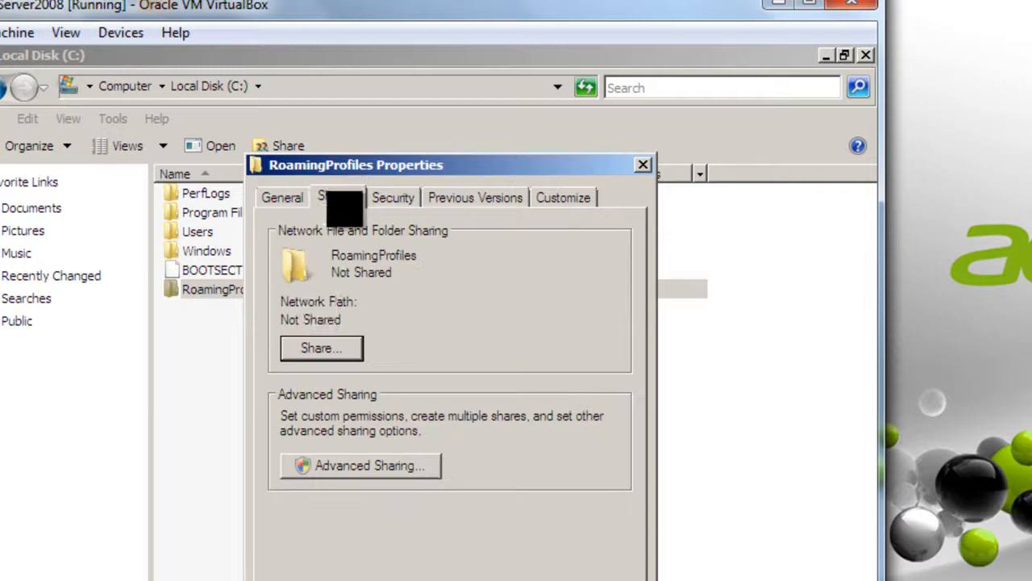
left_click(315, 355)
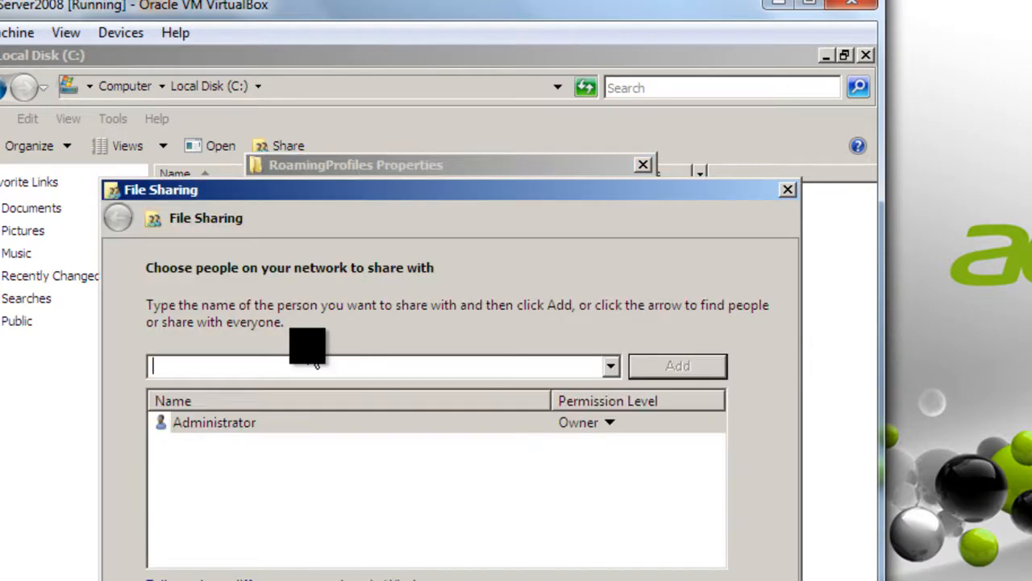
left_click(610, 366)
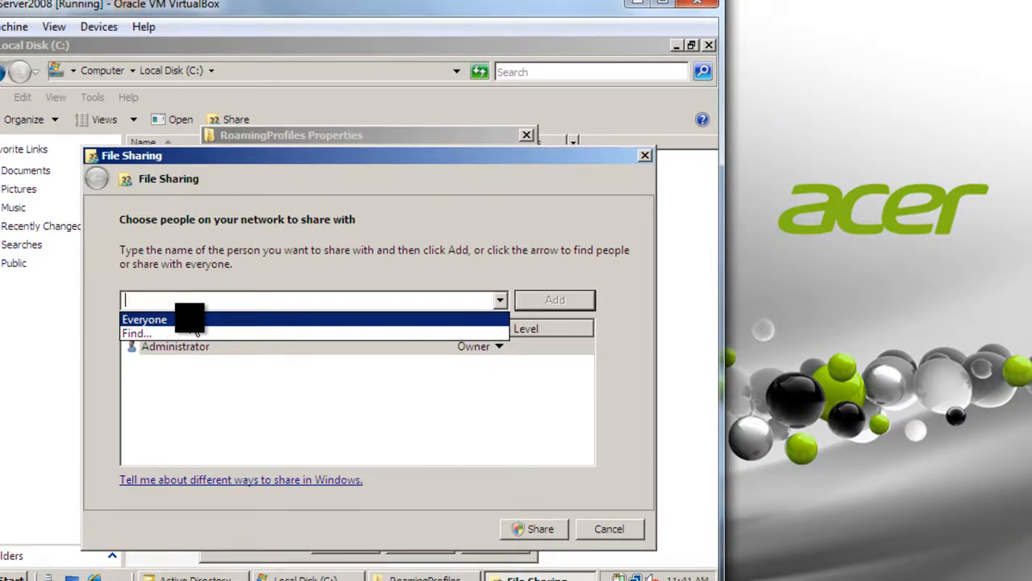
left_click(194, 320)
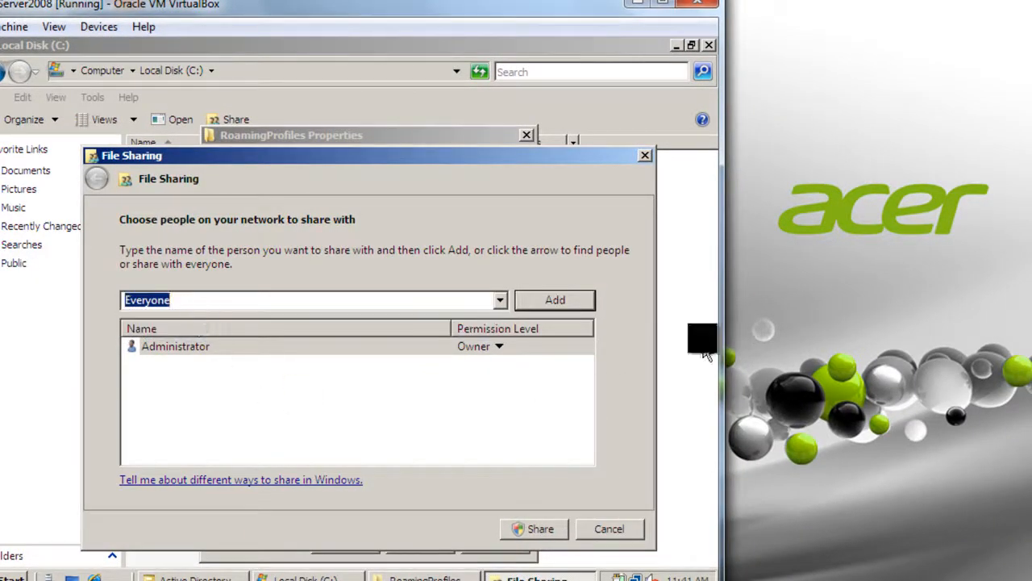
left_click(564, 300)
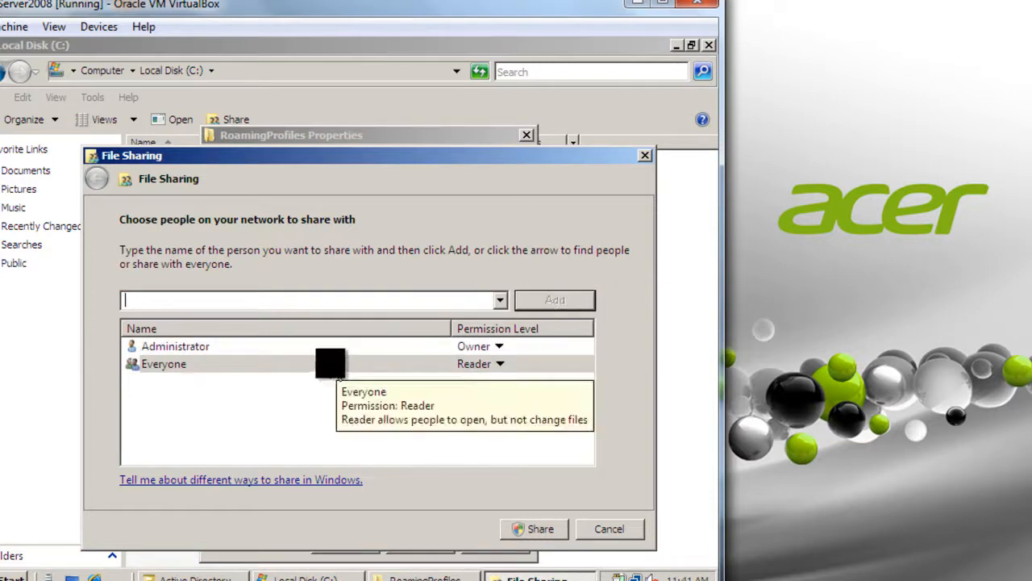
left_click(337, 367)
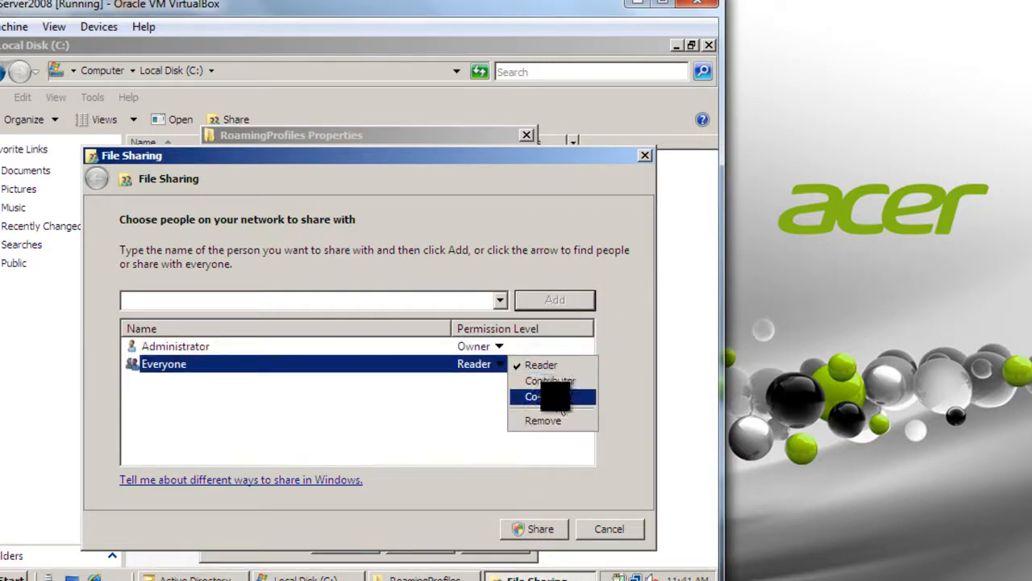
left_click(554, 396)
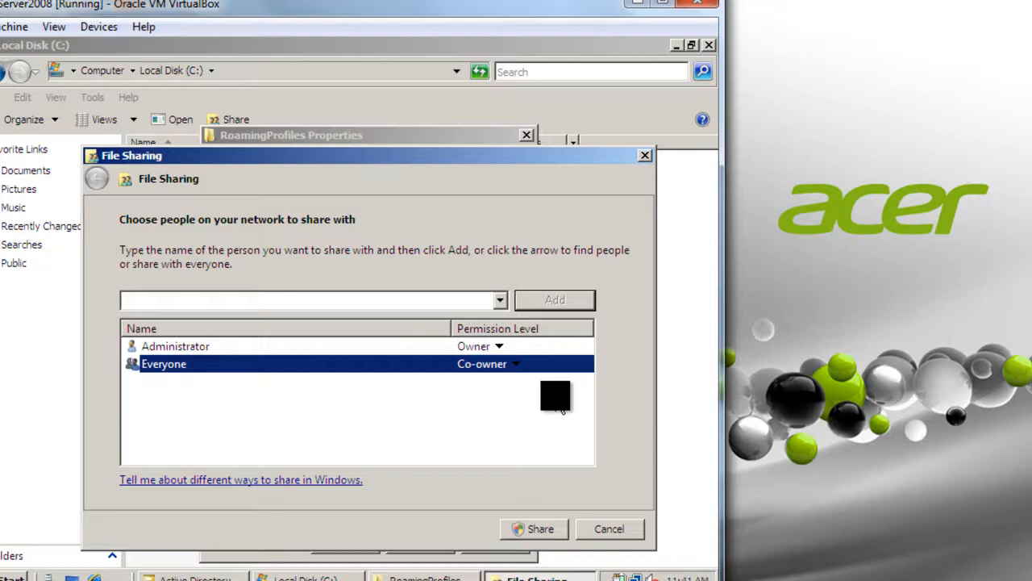
left_click(533, 529)
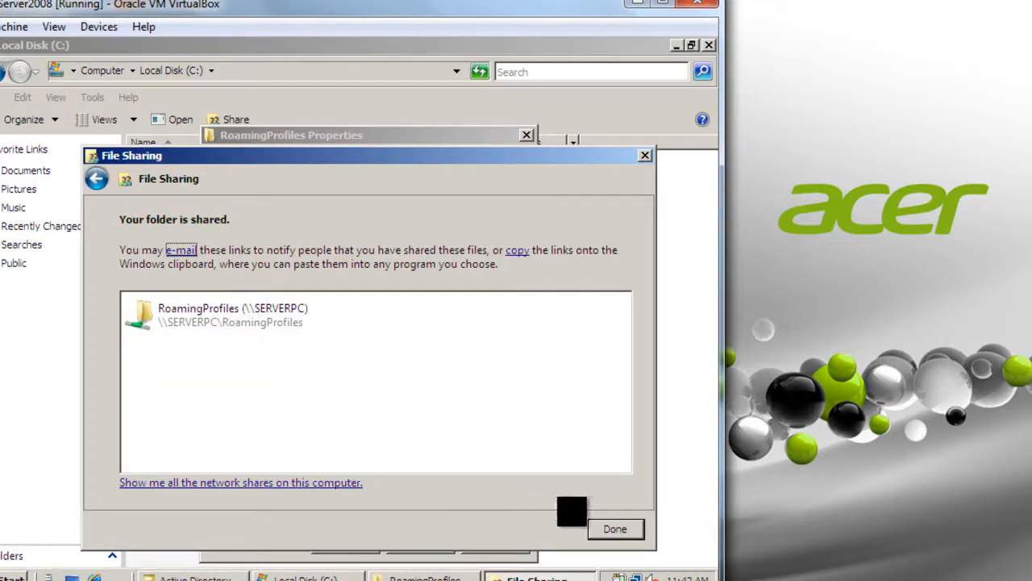
left_click(615, 529)
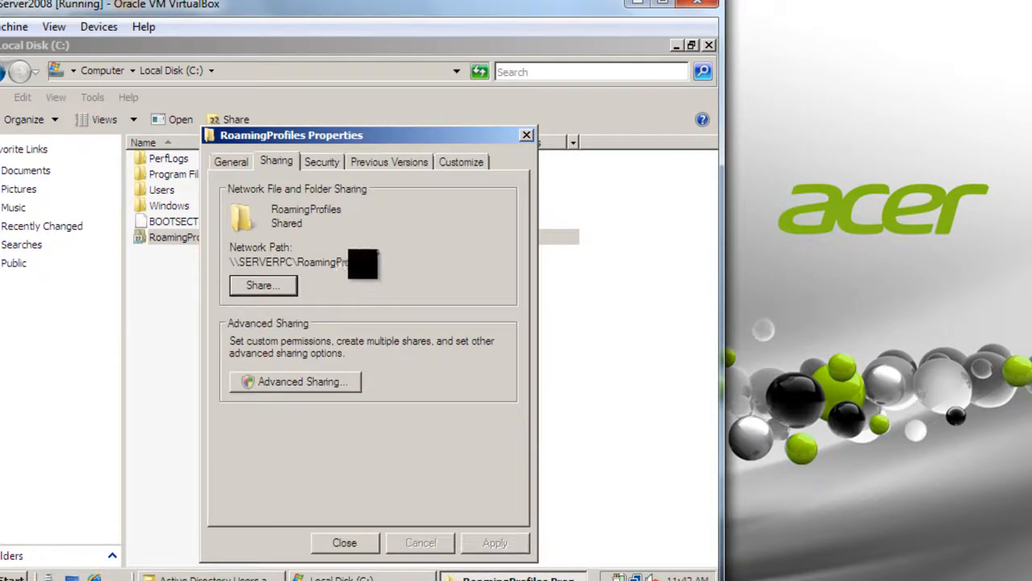
Copy the network path \\SERVERPC\RoamingProfiles and close the folder's properties
left_click_drag(369, 262, 241, 263)
key("ctrl+c")
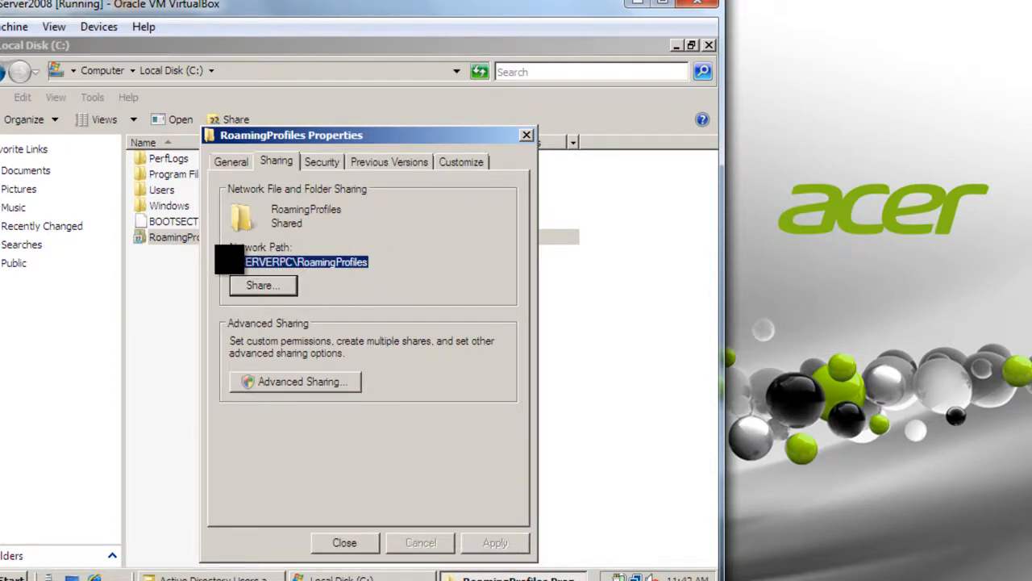
right_click(246, 259)
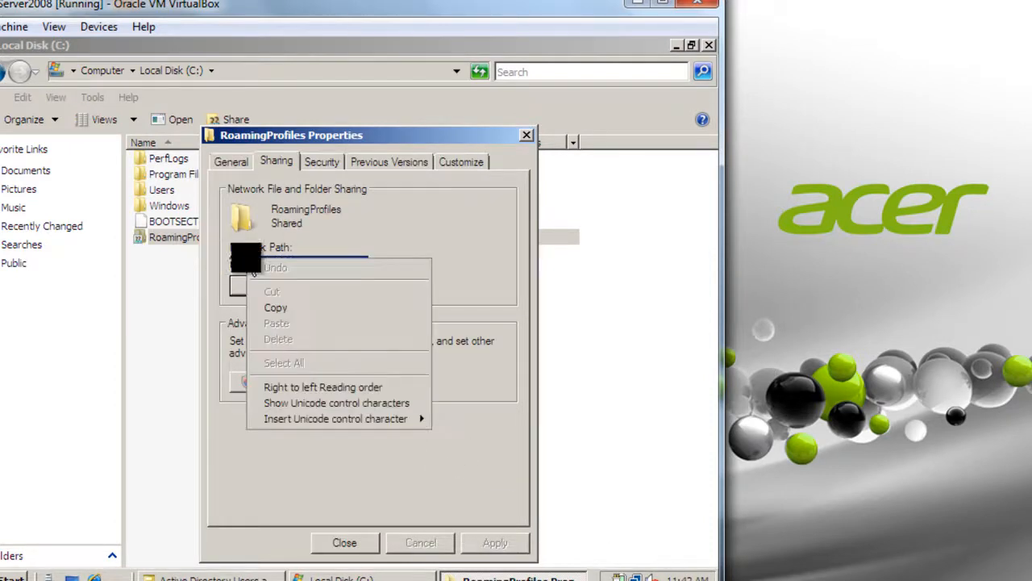
left_click(287, 307)
left_click(349, 543)
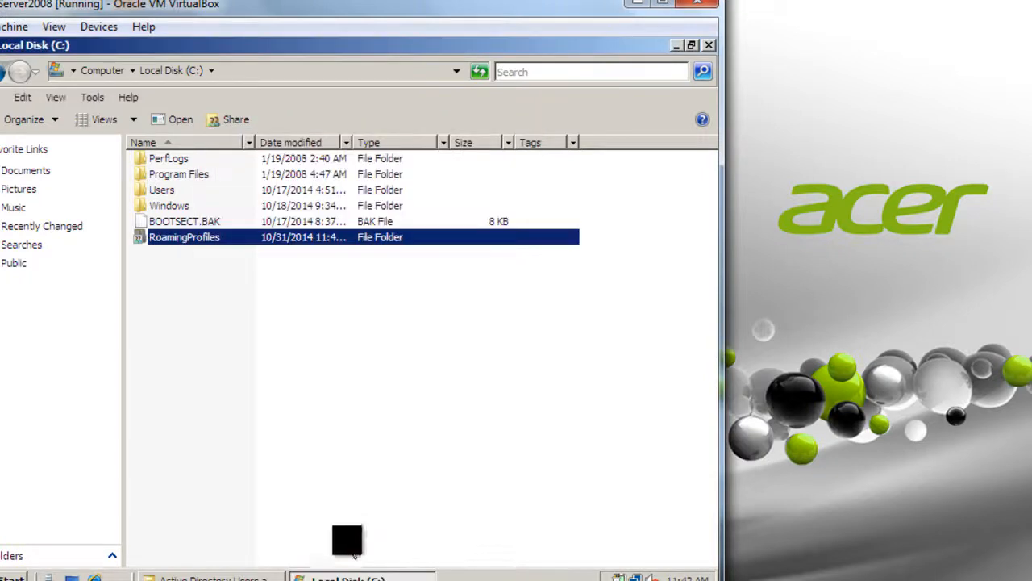
Paste \\SERVERPC\RoamingProfiles into the profile path, append \%username%, and save with OK
left_click(342, 574)
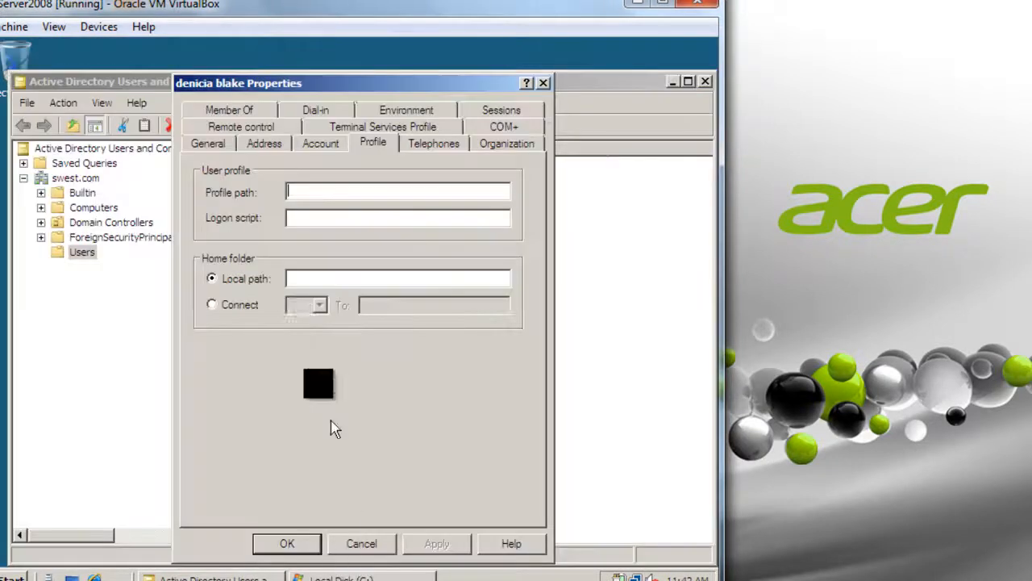
right_click(316, 192)
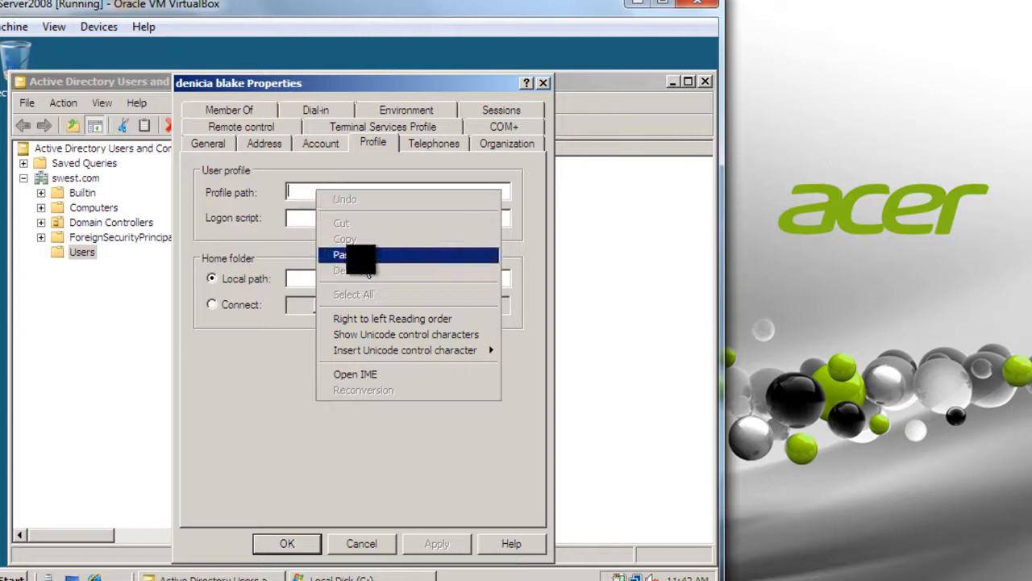
left_click(347, 254)
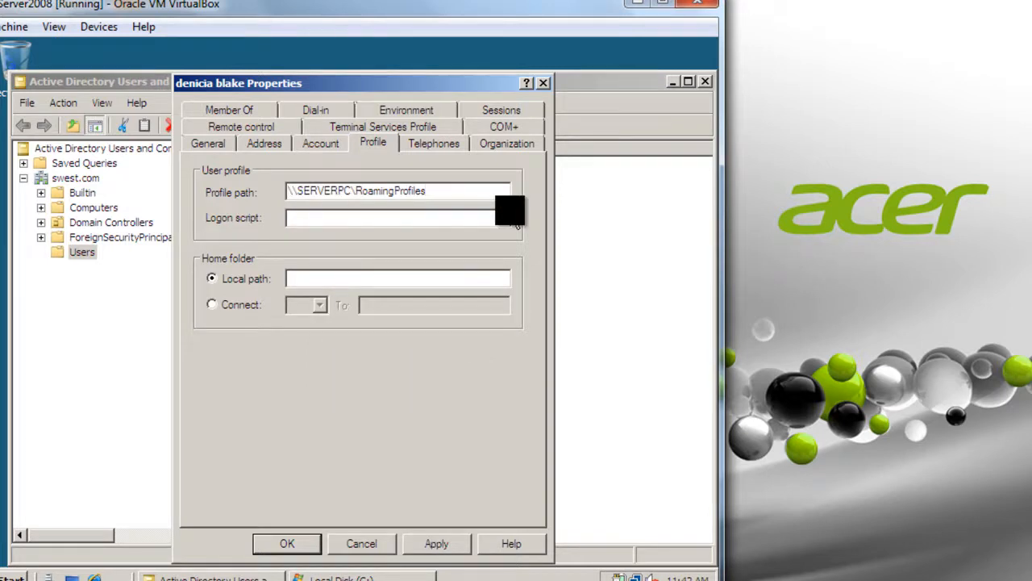
type("\\")
type("%")
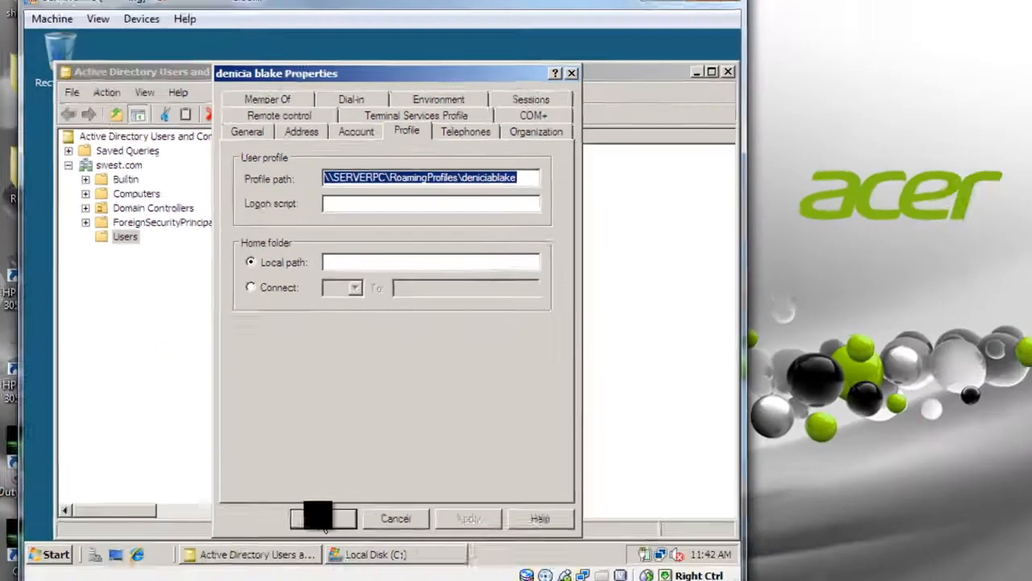
left_click(316, 516)
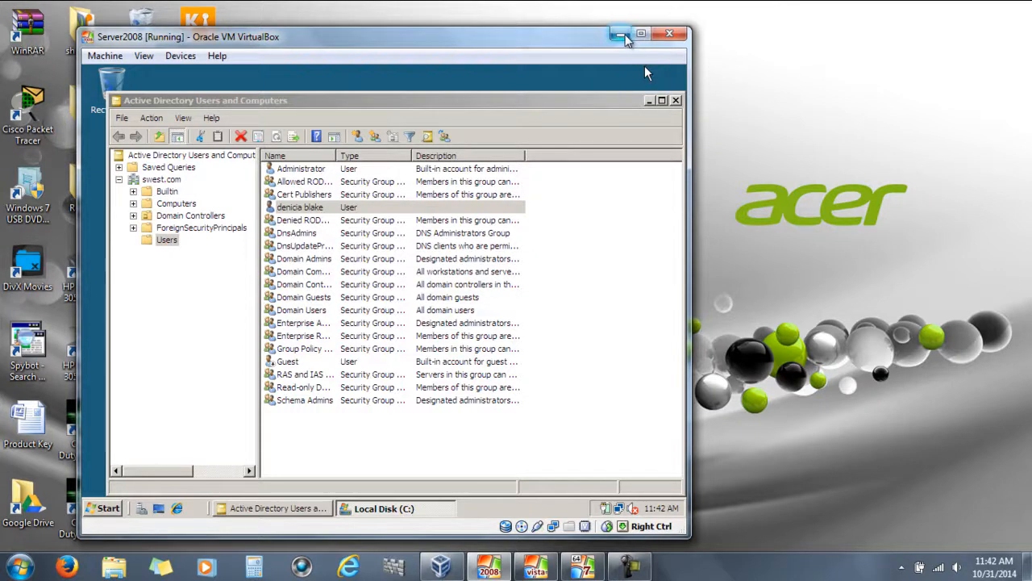
Minimize the server VM, switch to the Vista VM, and log the administrator off
left_click(620, 33)
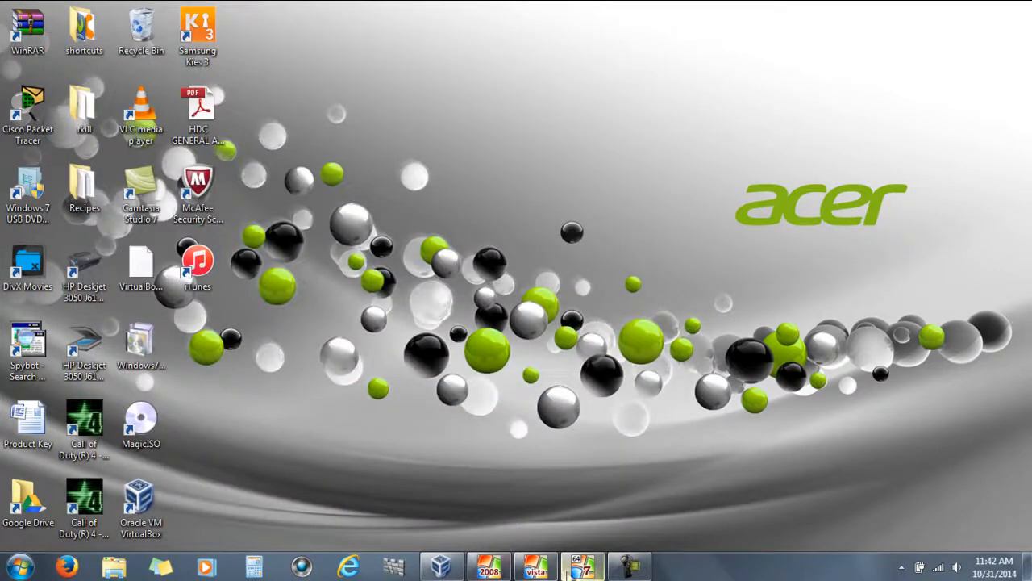
left_click(534, 567)
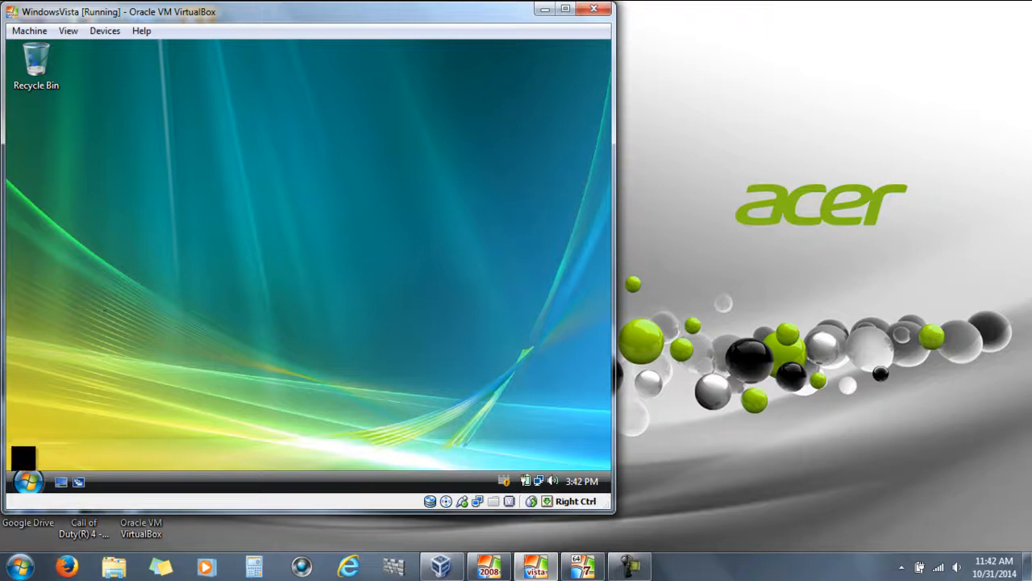
left_click(27, 482)
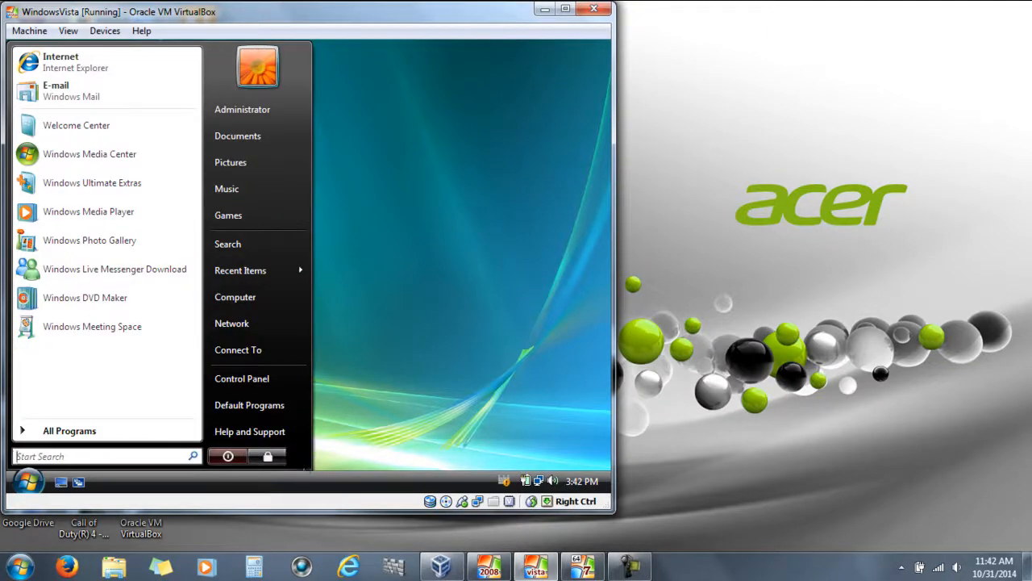
left_click(295, 455)
left_click(331, 378)
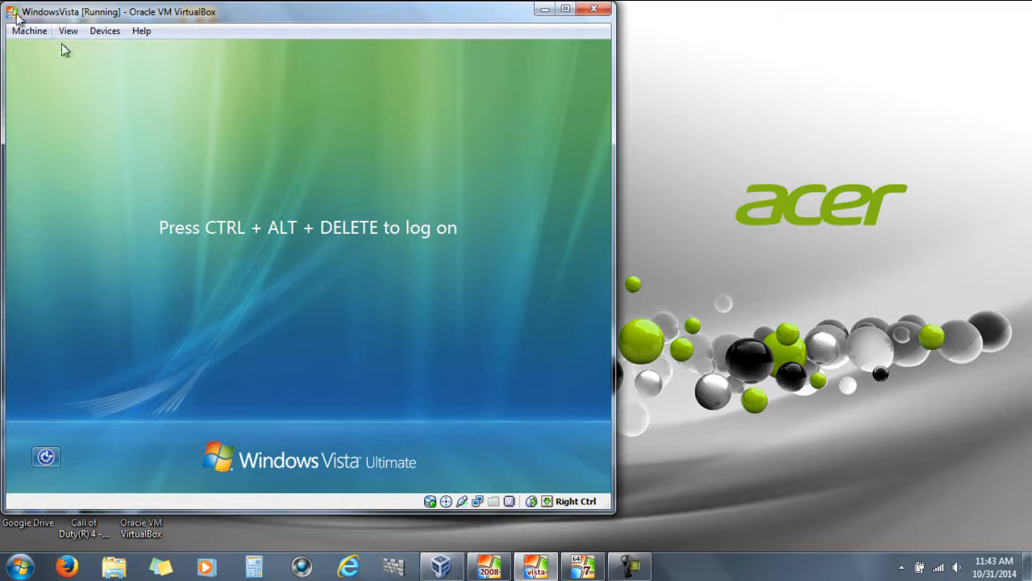
Log on to the SWEST domain on Vista as the new domain user, then switch back to the Server 2008 VM
left_click(27, 31)
left_click(67, 129)
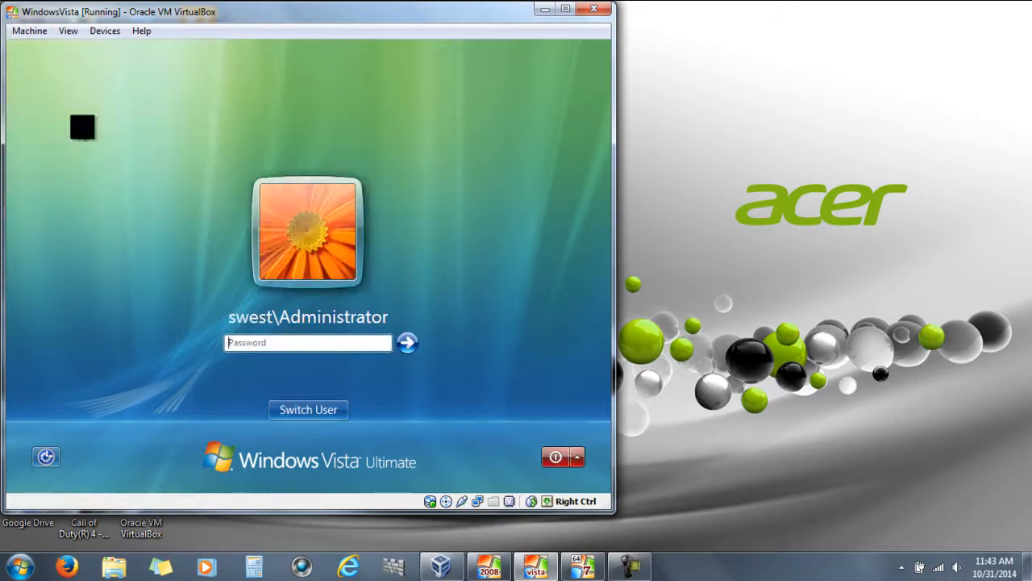
left_click(291, 407)
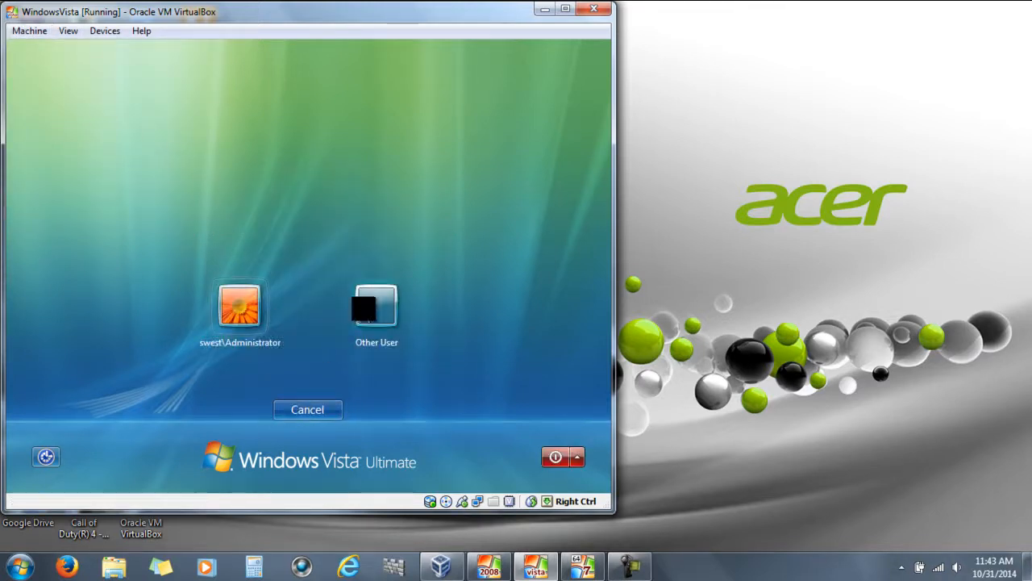
left_click(373, 305)
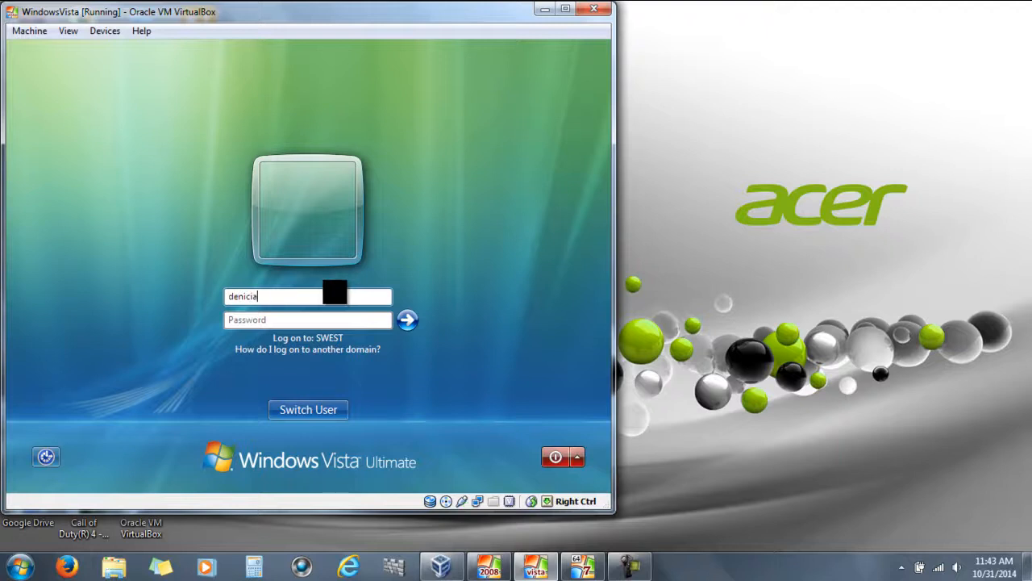
key("Tab")
type("•")
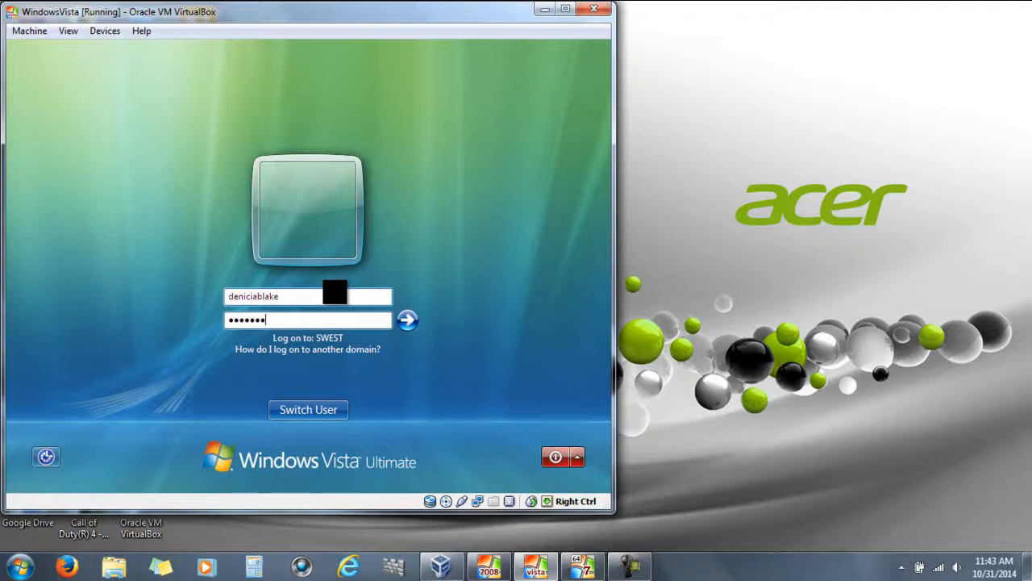
left_click(407, 320)
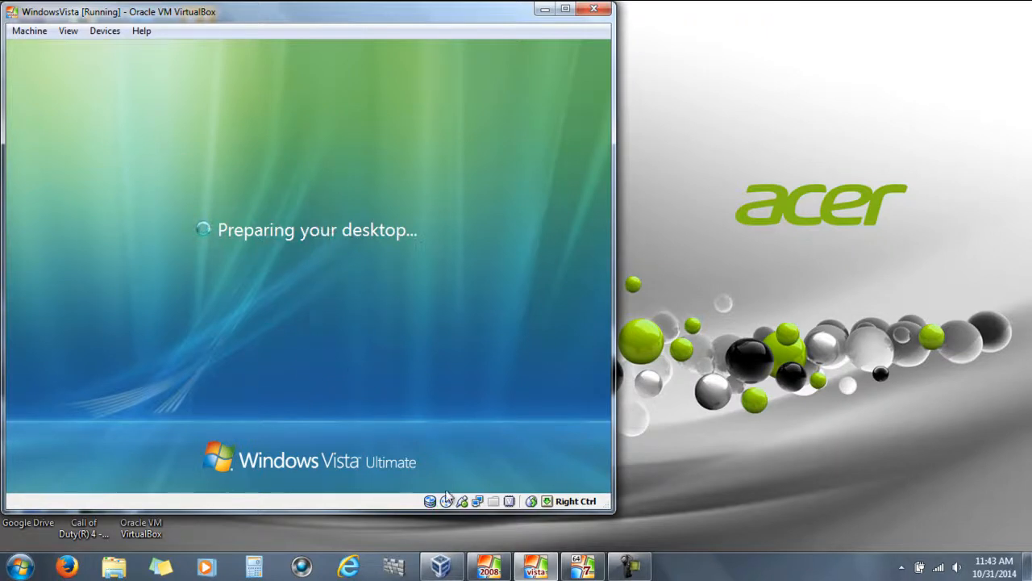
left_click(490, 568)
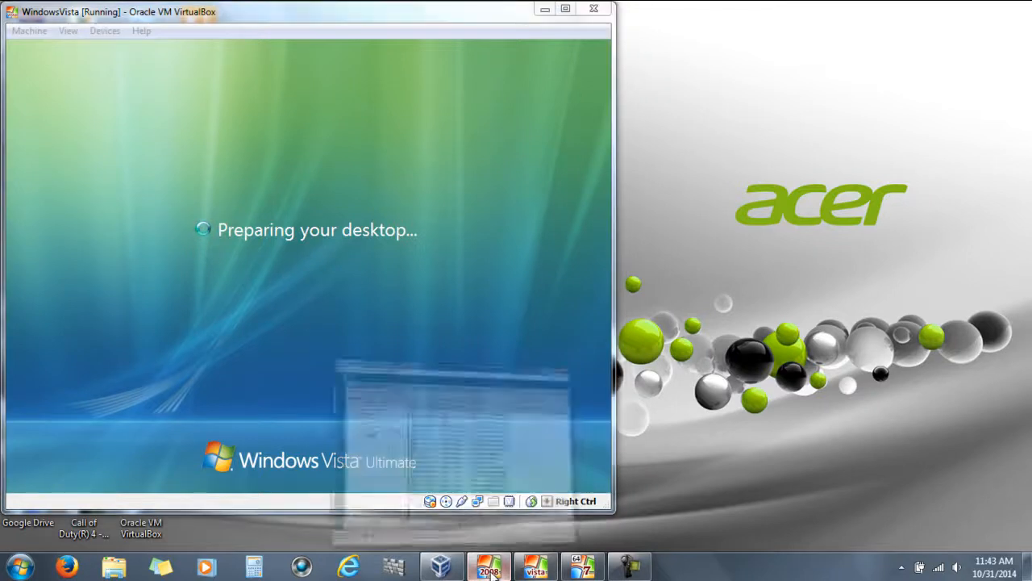
left_click(108, 507)
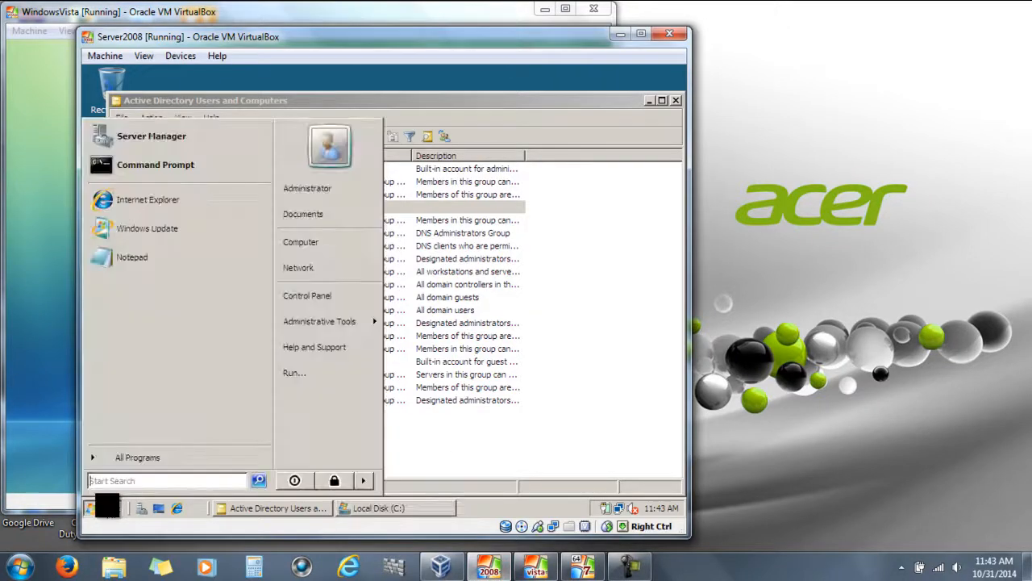
Bring up the Local Disk (C:) window and check inside the RoamingProfiles folder
left_click(382, 510)
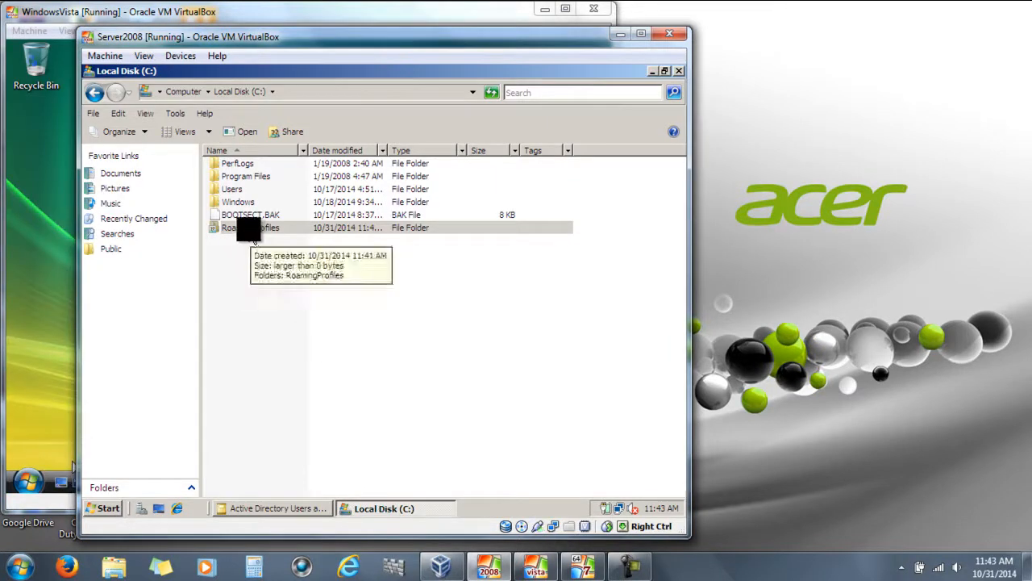
double_click(253, 230)
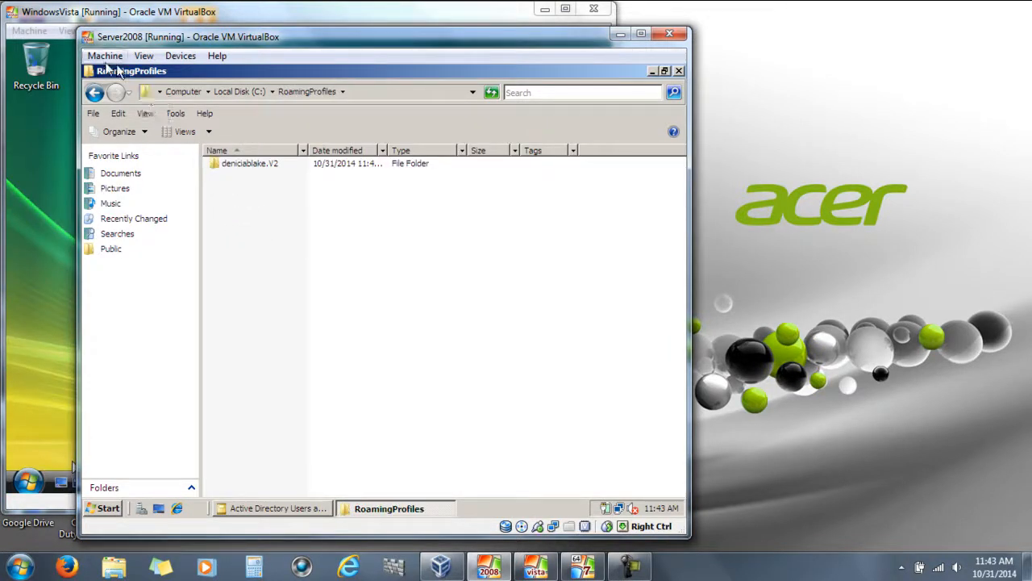
left_click(94, 92)
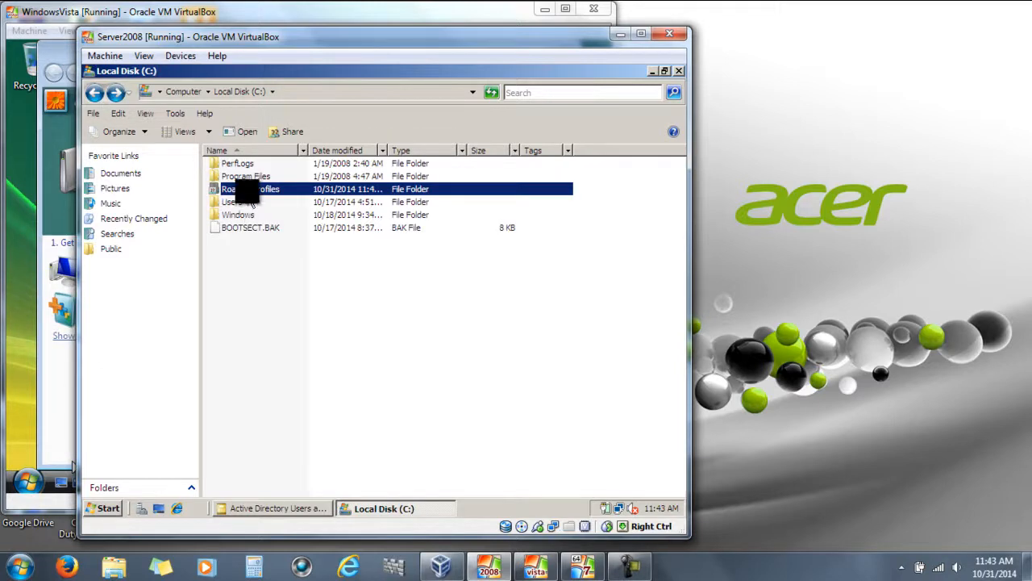
double_click(246, 190)
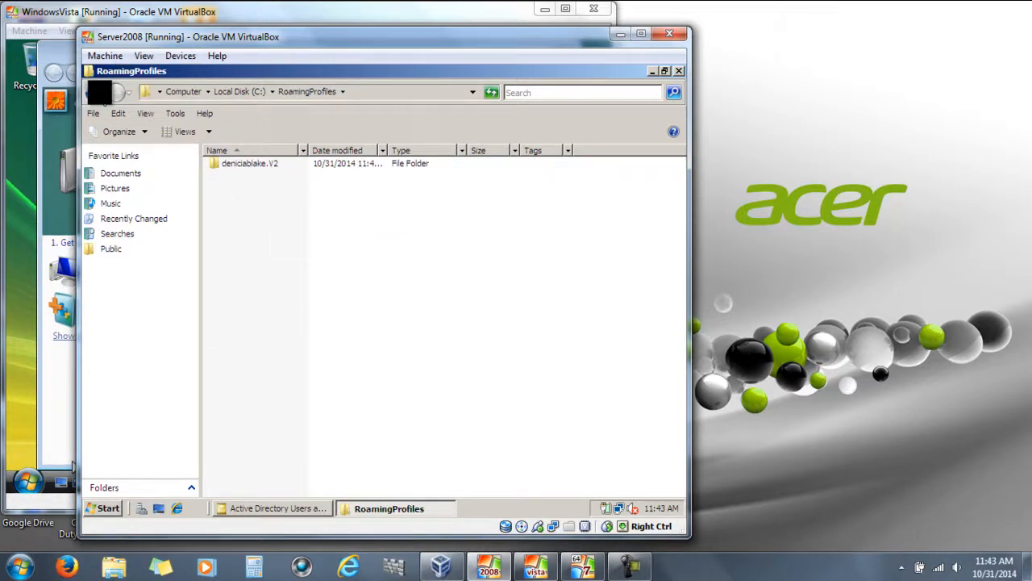
left_click(94, 92)
left_click(230, 189)
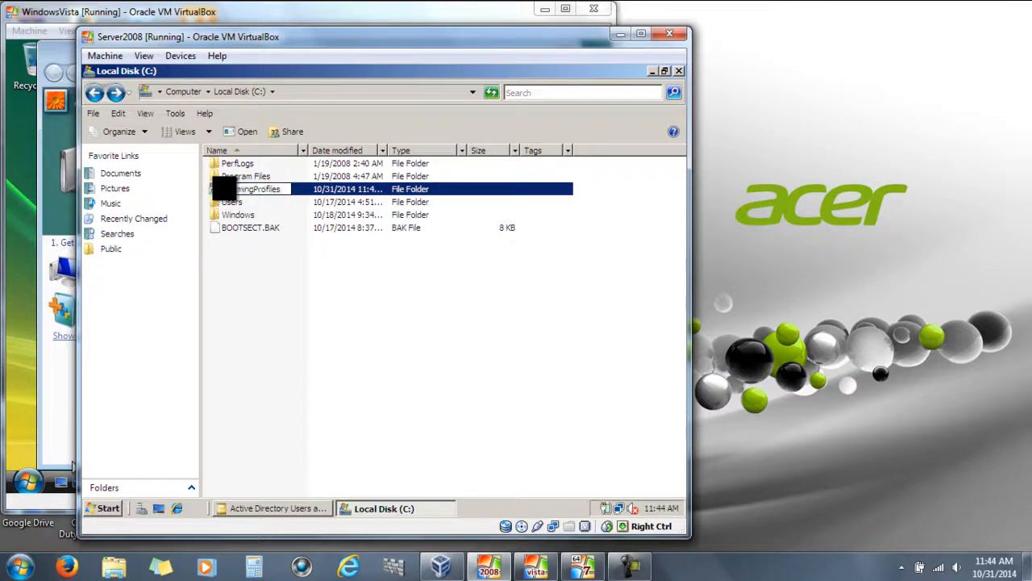
left_click(262, 283)
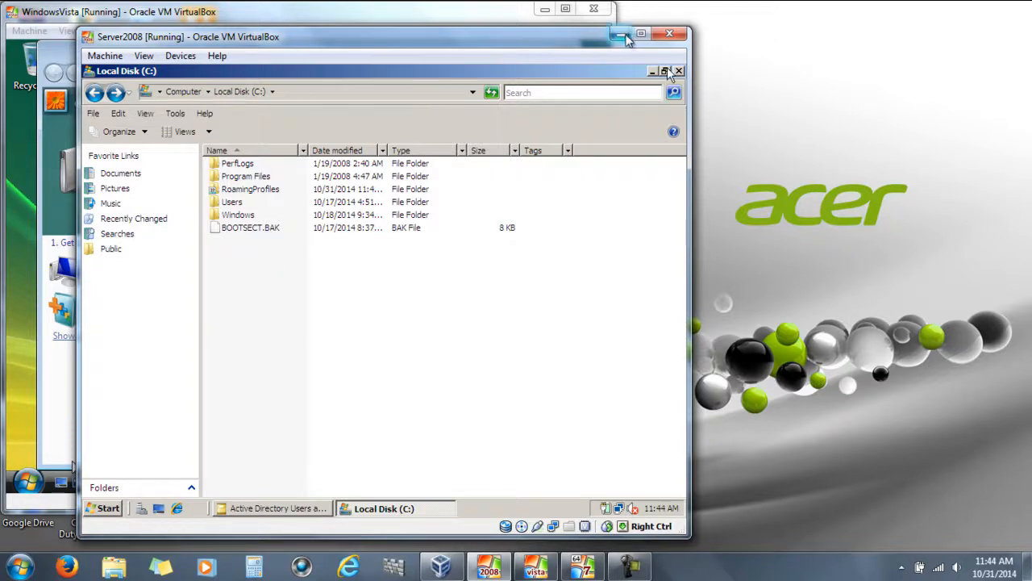
Open the user's .V2 profile folder in RoamingProfiles, granting access with Continue, then minimize Explorer
left_click(425, 510)
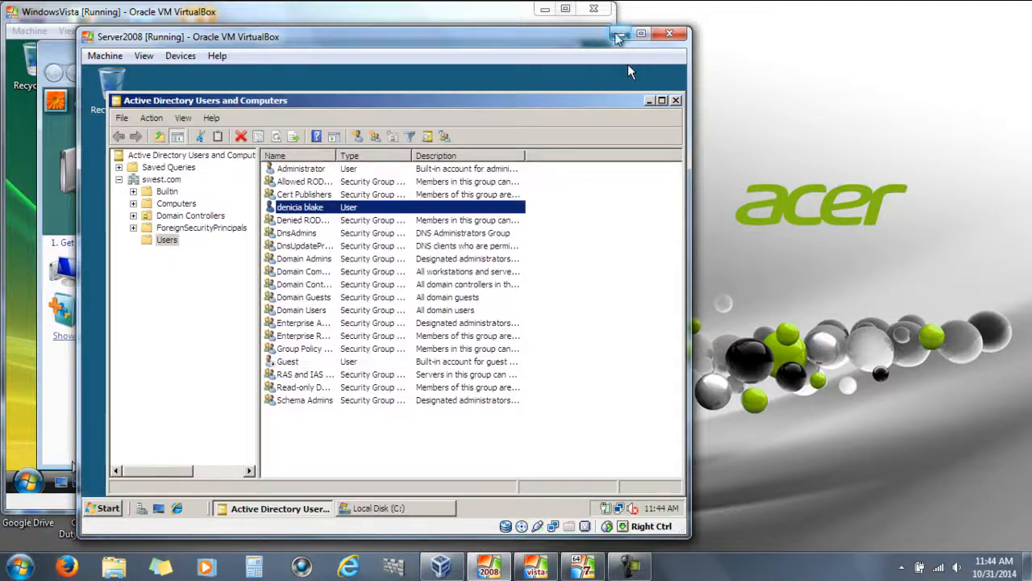
left_click(385, 508)
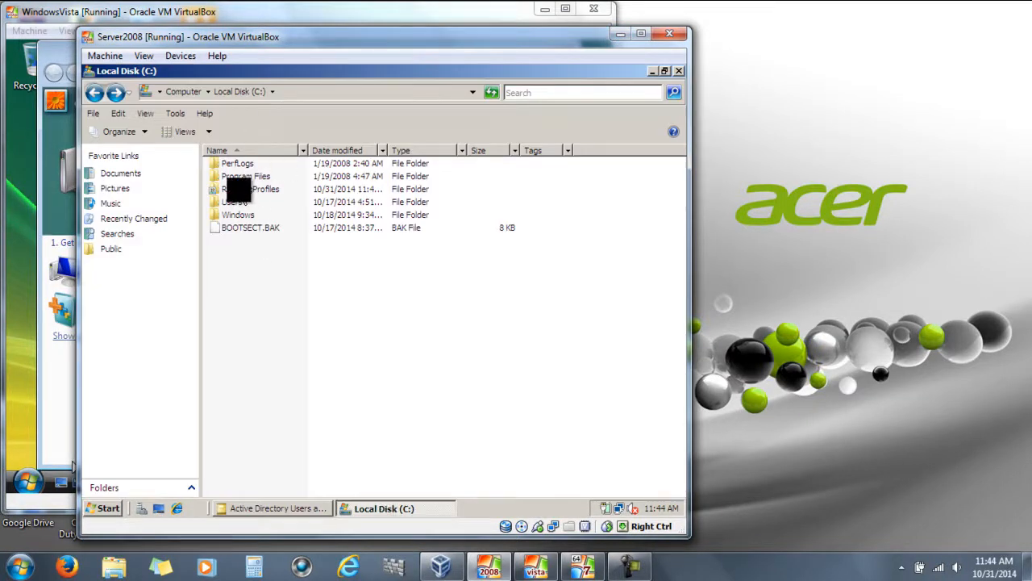
double_click(242, 190)
left_click(245, 166)
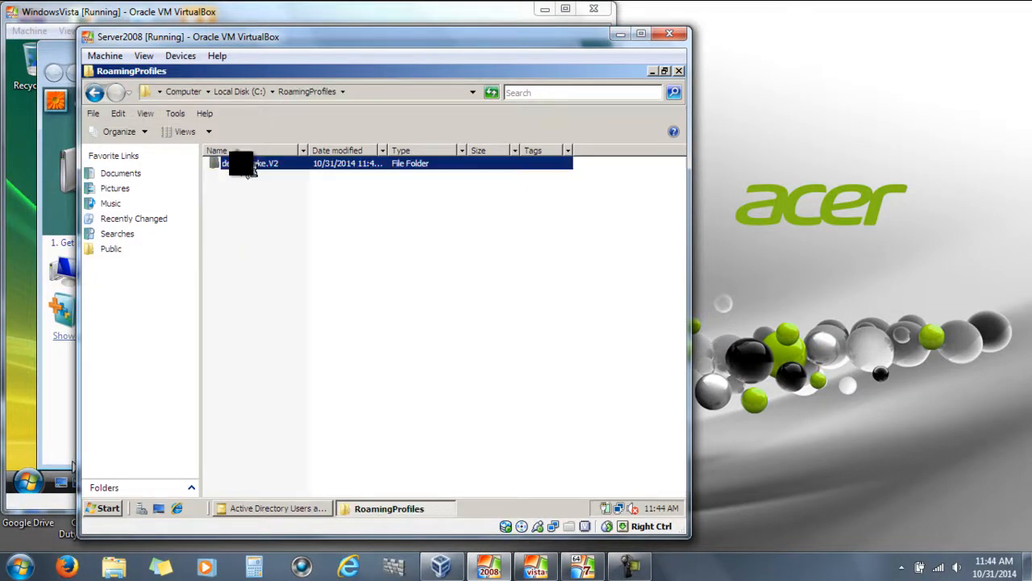
double_click(245, 165)
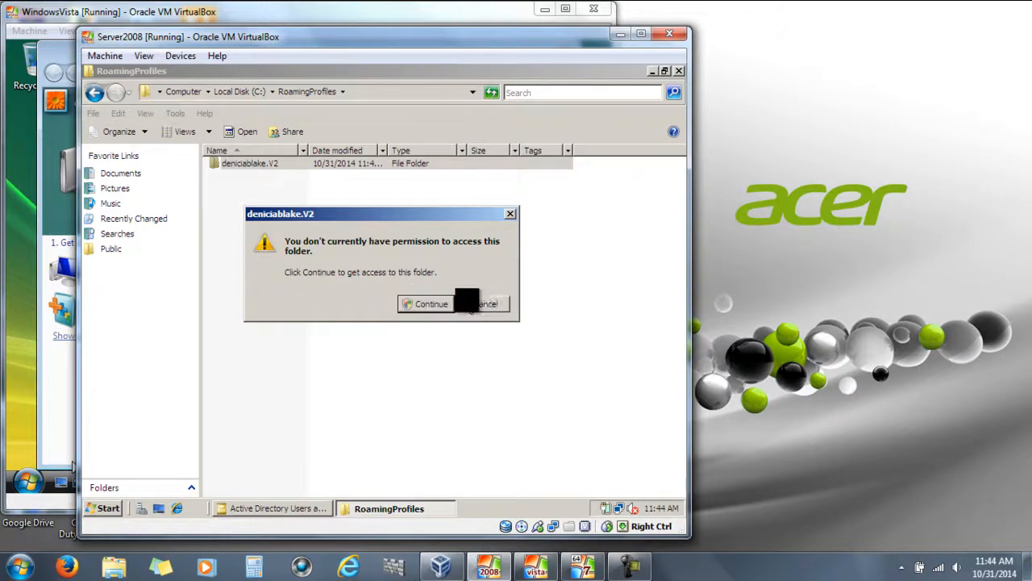
left_click(442, 304)
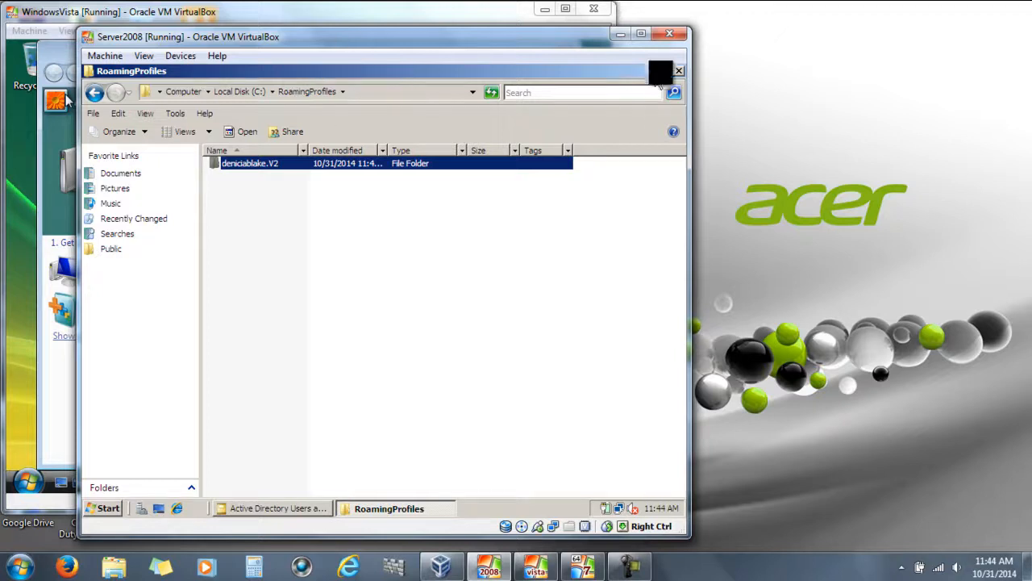
left_click(389, 508)
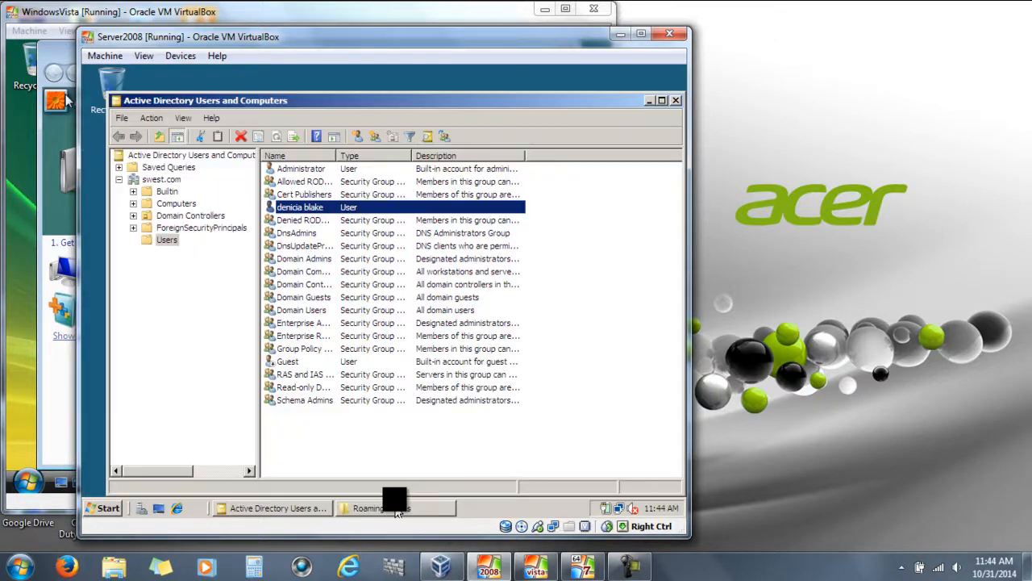
Close the Welcome Center and create a new desktop folder named OSP Project
left_click(617, 35)
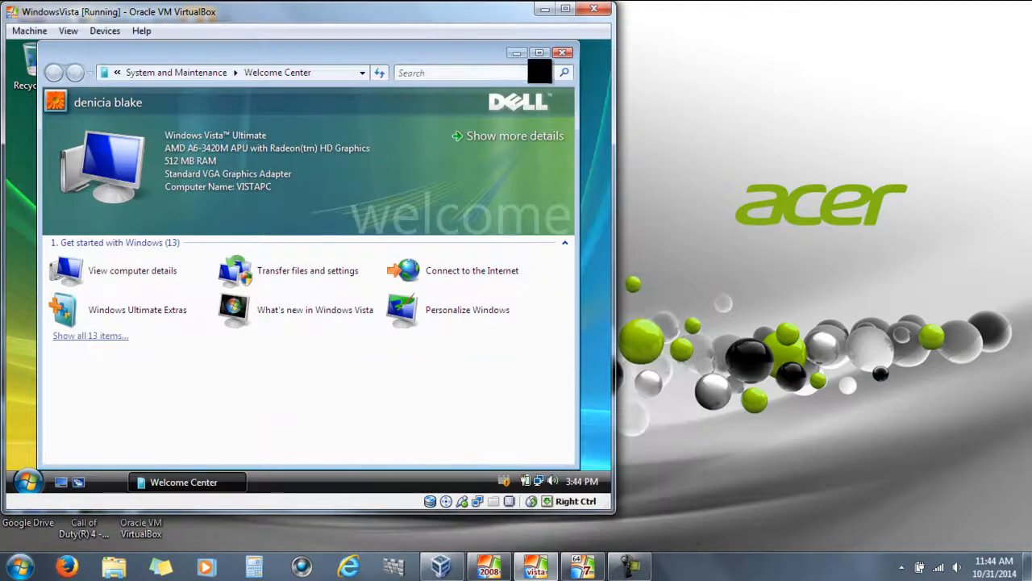
left_click(560, 53)
right_click(192, 151)
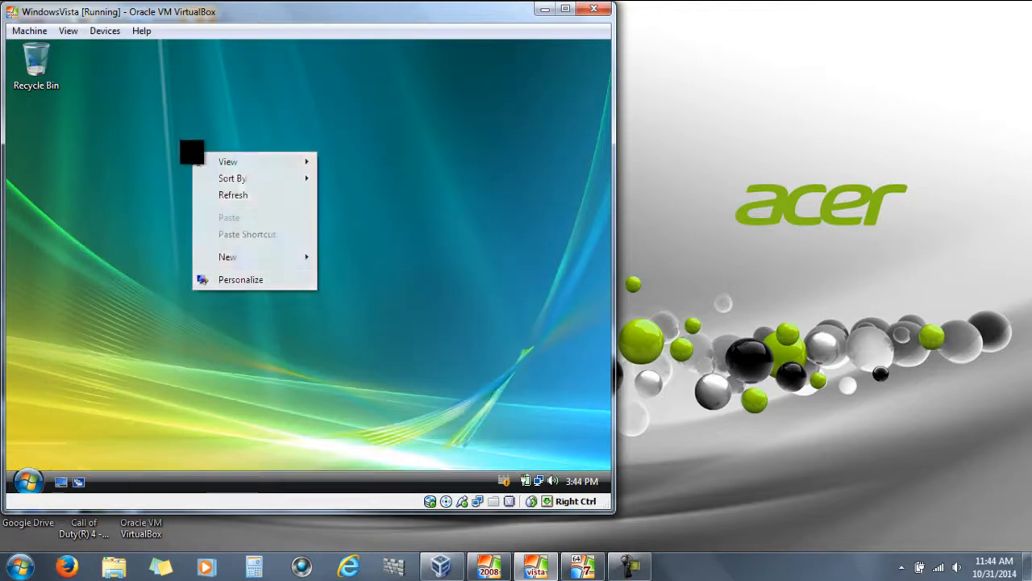
mouse_move(230, 257)
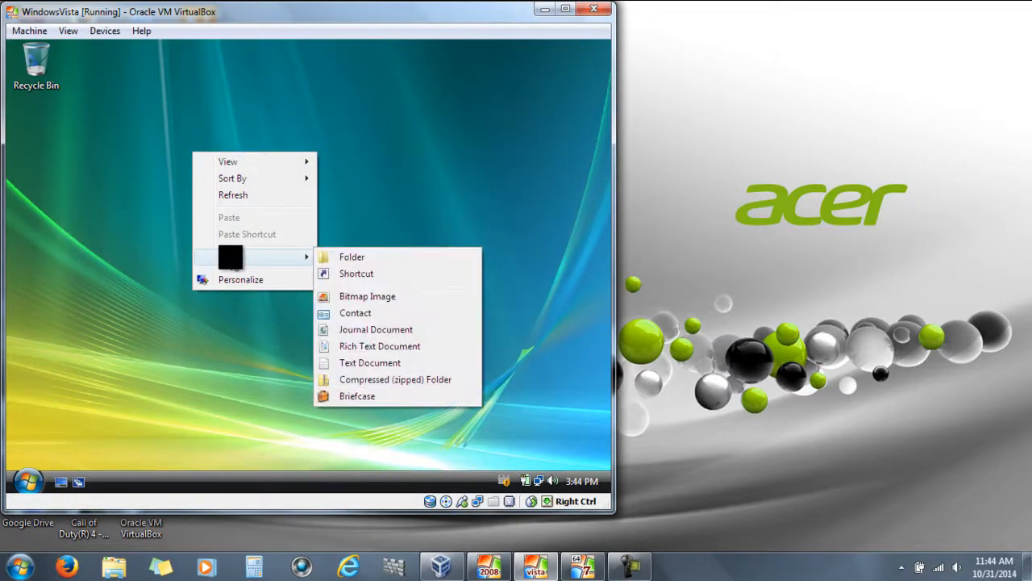
left_click(341, 256)
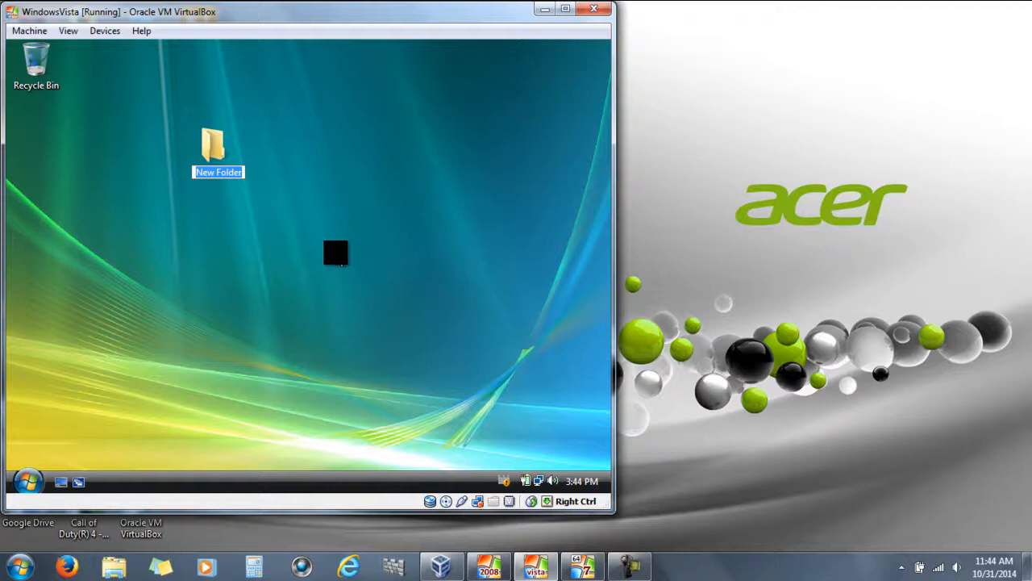
type("OS")
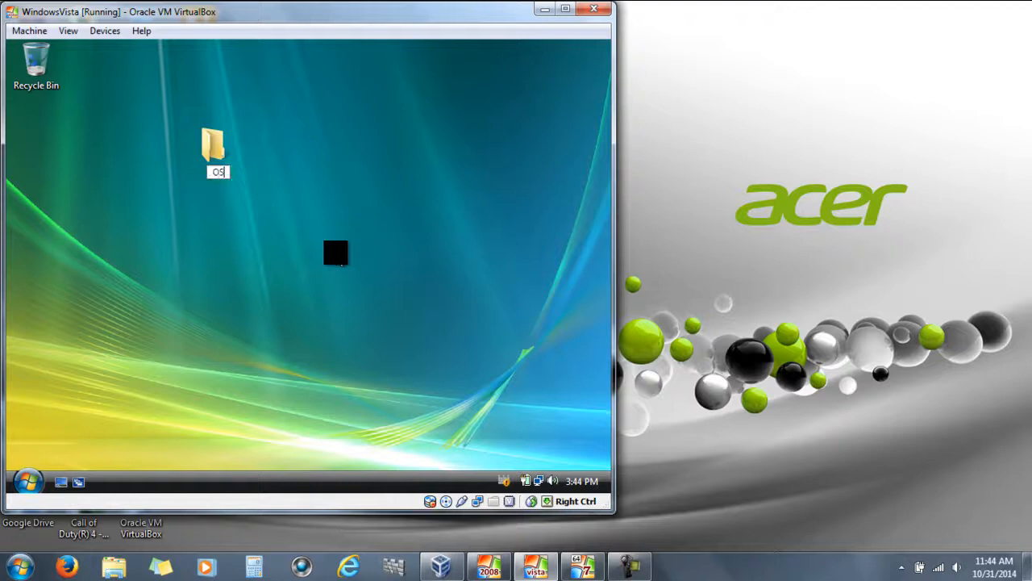
type("P Exams")
key("BackSpace")
key("BackSpace")
key("BackSpace")
key("BackSpace")
key("BackSpace")
key("BackSpace")
type("Project")
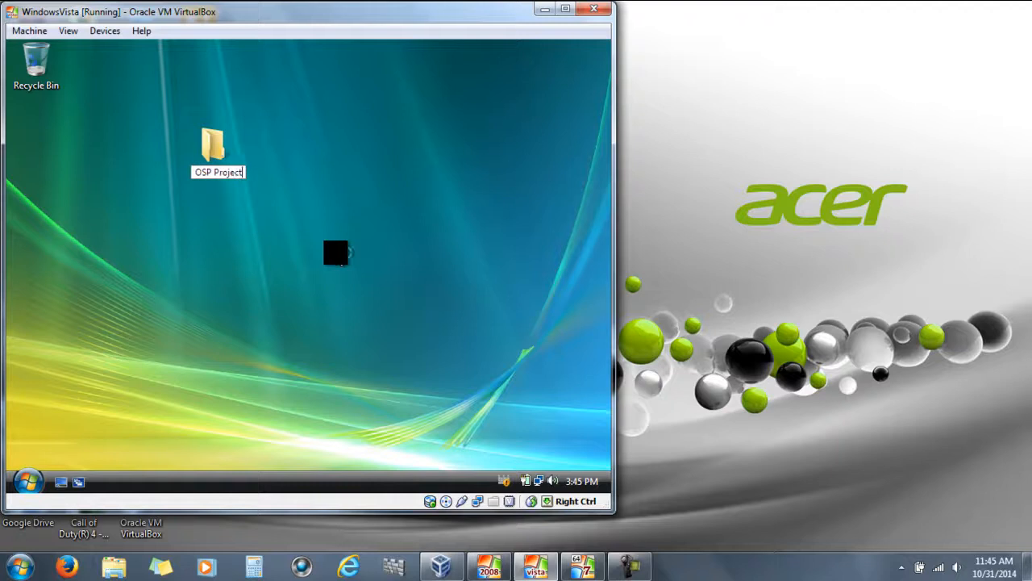
key("Return")
right_click(341, 250)
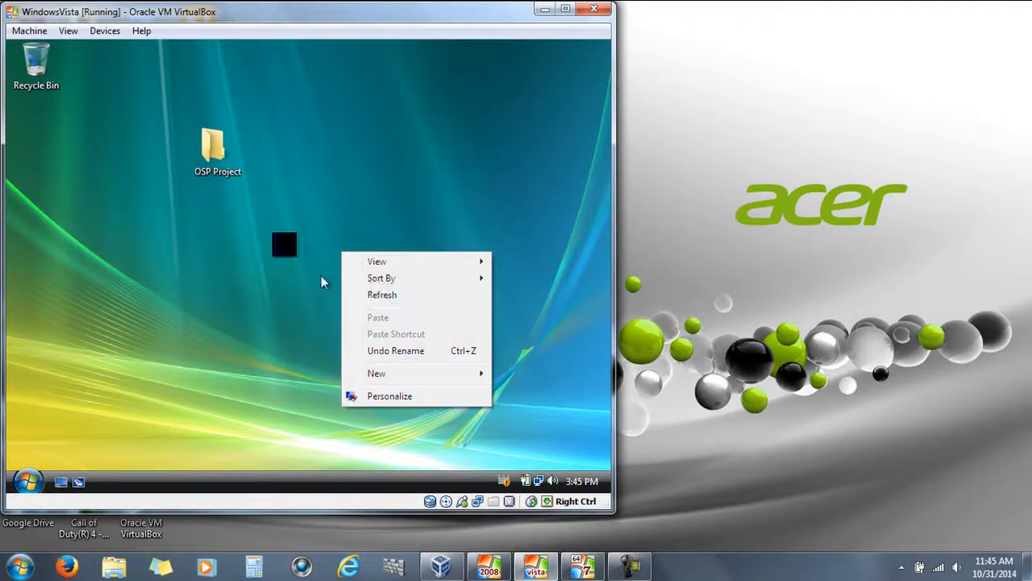
left_click(215, 146)
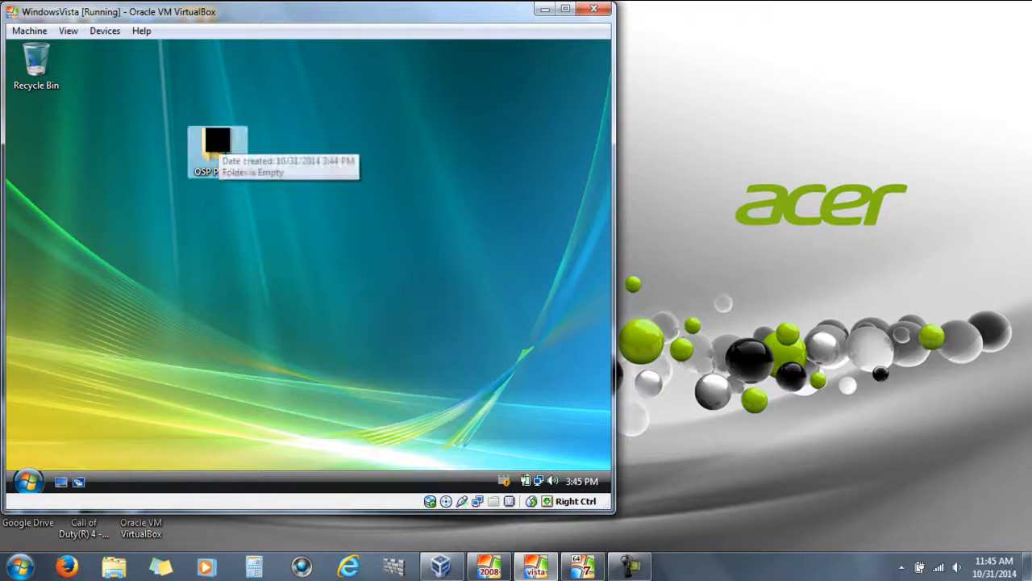
Create a new text document named Assignment 1 inside OSP Project
double_click(216, 157)
right_click(211, 204)
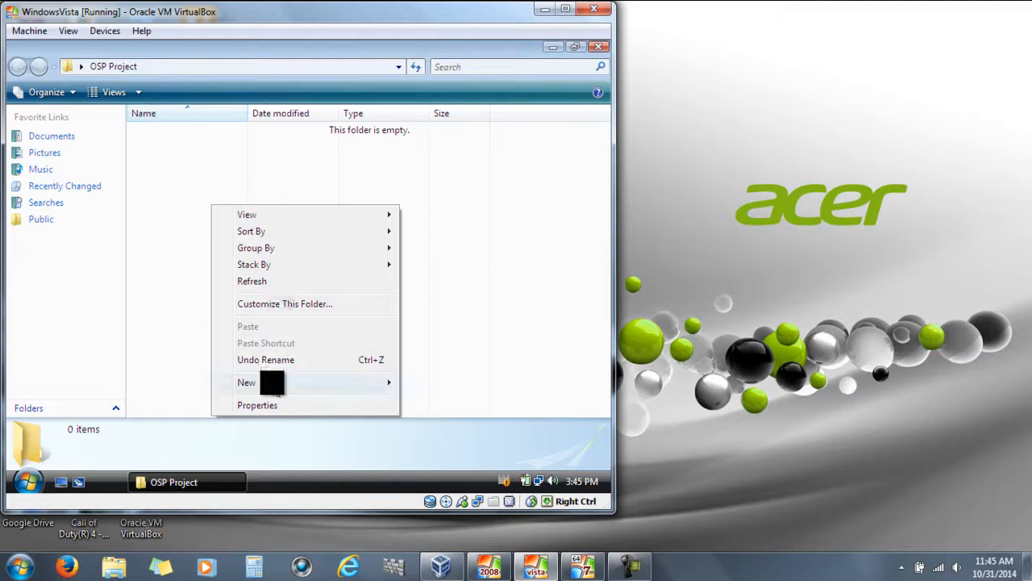
mouse_move(263, 384)
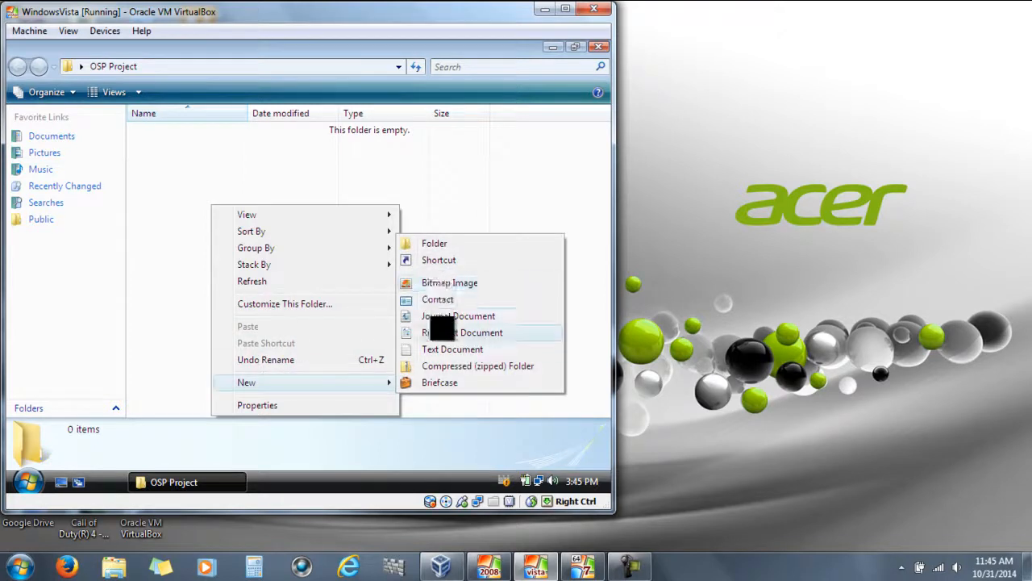
left_click(442, 351)
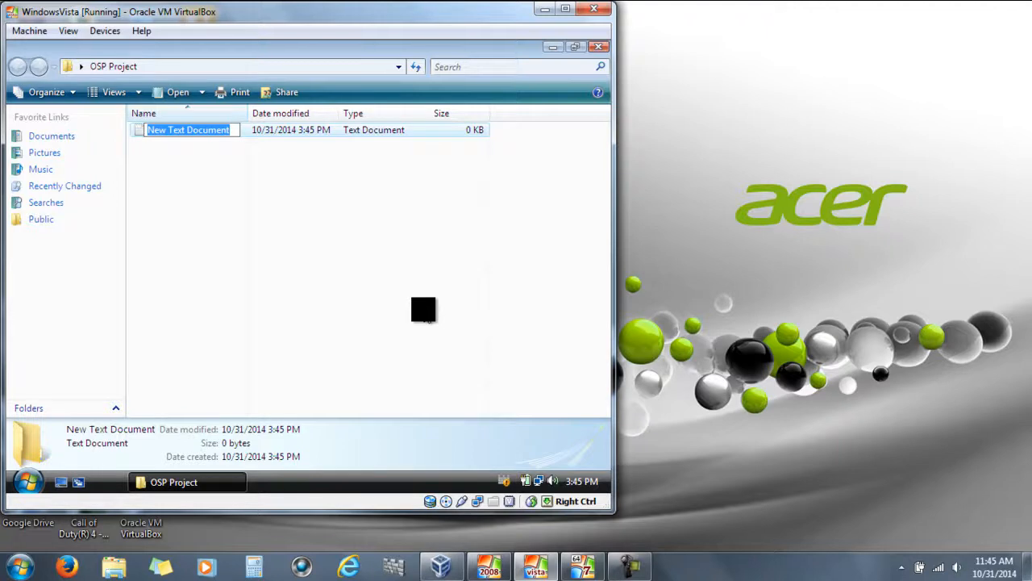
type("Assign")
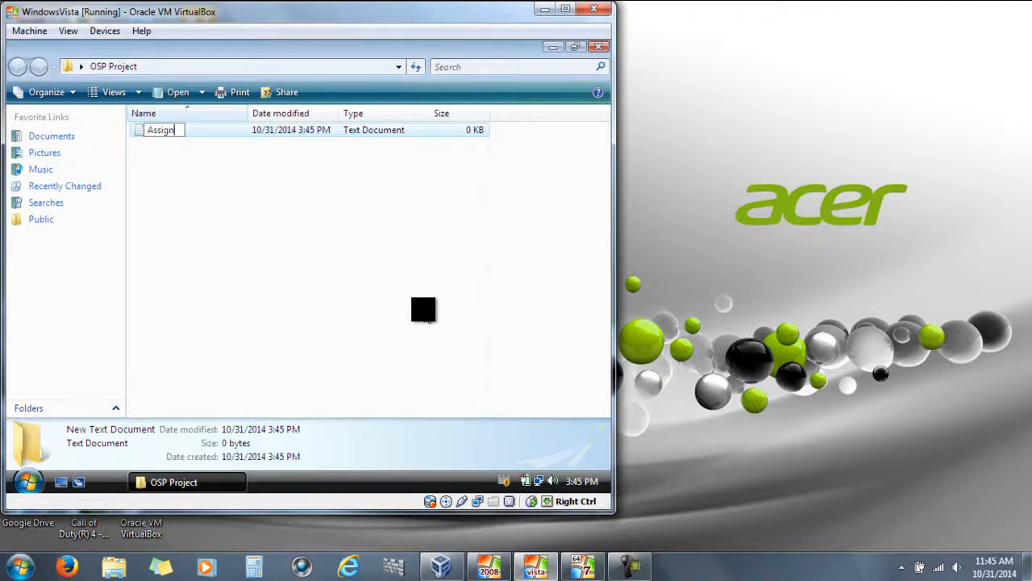
type("ment 1")
key("Return")
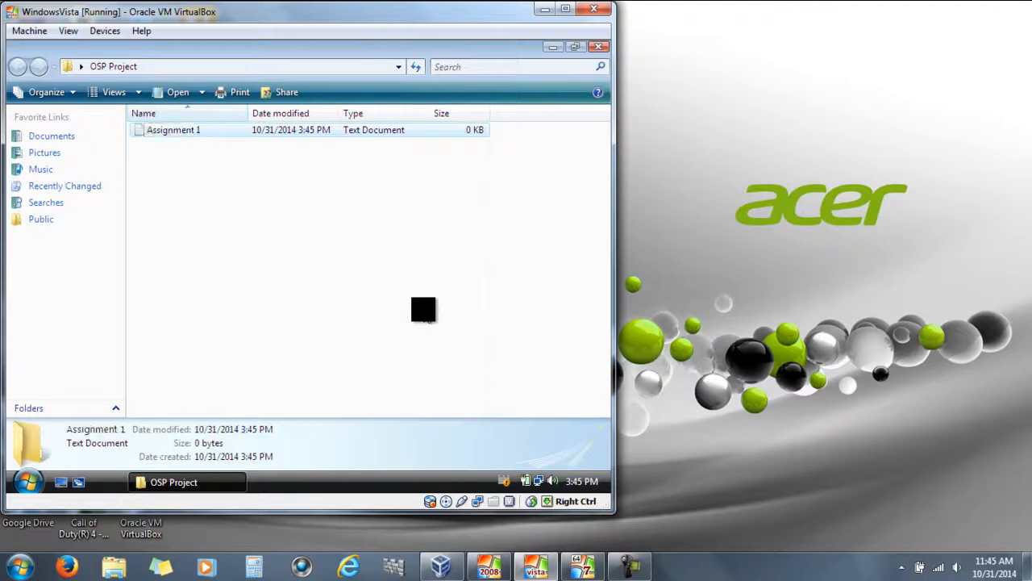
Write a short test sentence ending 'it is just a test' in Assignment 1, save it, and close the folder
double_click(193, 131)
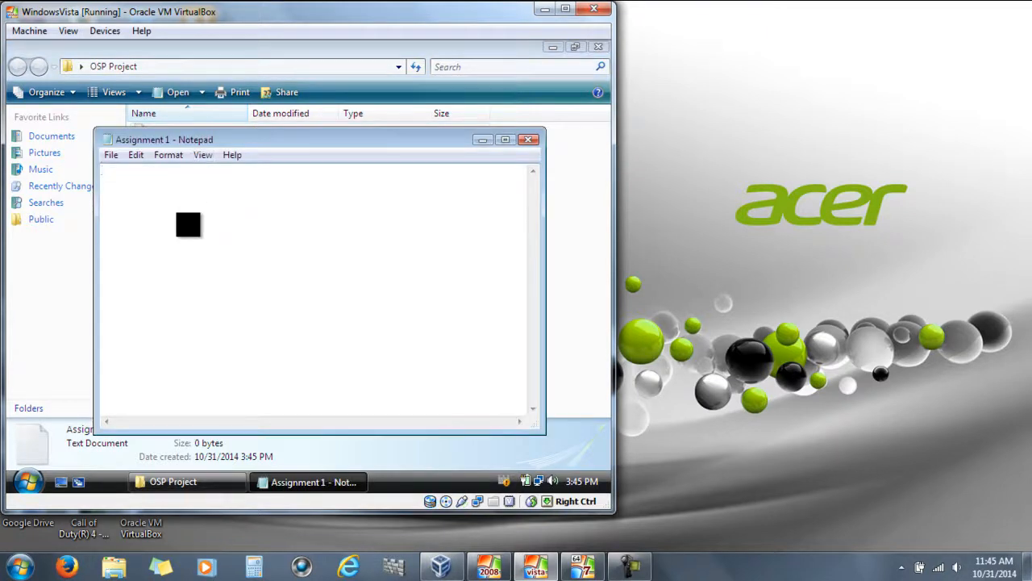
type("Randome stu")
key("BackSpace")
key("BackSpace")
key("BackSpace")
key("BackSpace")
key("BackSpace")
type("Stuff in here")
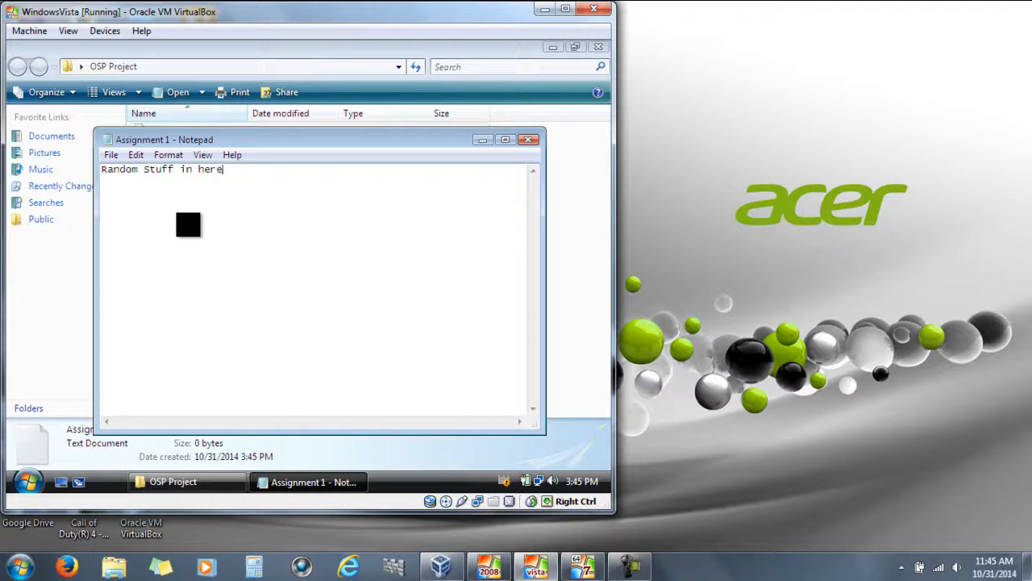
type(" beacuse this")
key("BackSpace")
key("BackSpace")
key("BackSpace")
key("BackSpace")
key("BackSpace")
key("BackSpace")
key("BackSpace")
key("BackSpace")
key("BackSpace")
type("cause it is just a test")
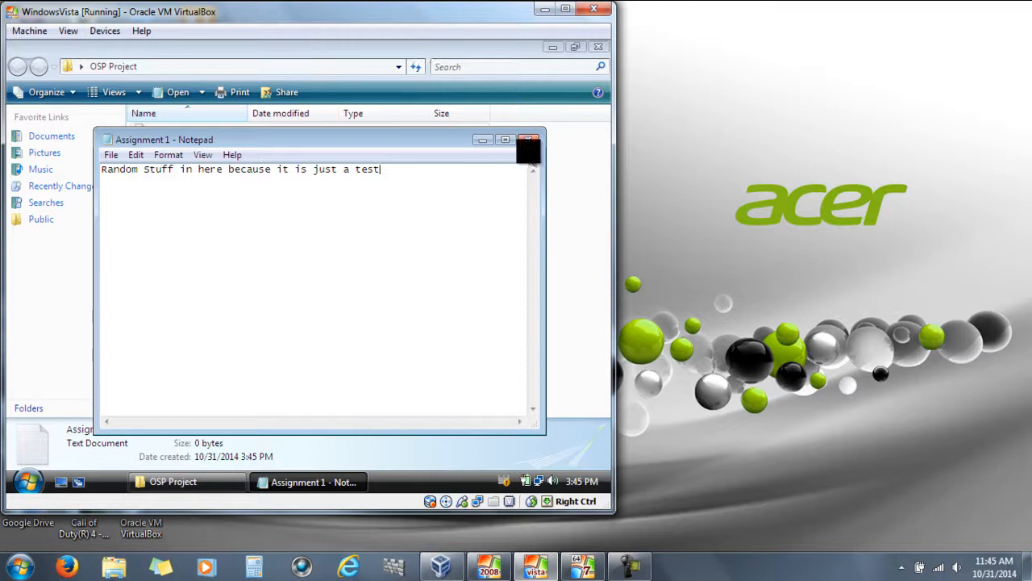
left_click(528, 140)
left_click(277, 281)
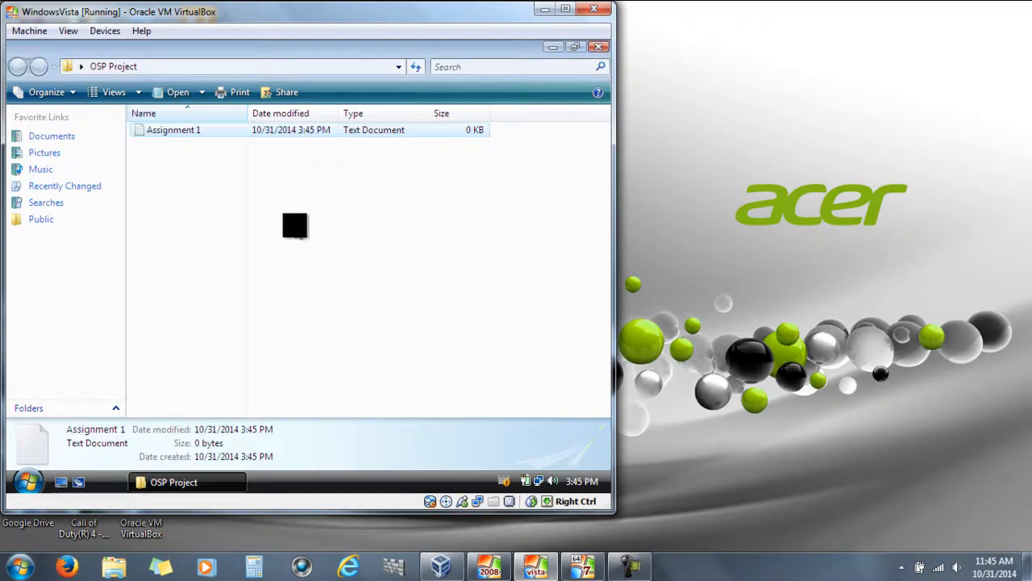
left_click(597, 46)
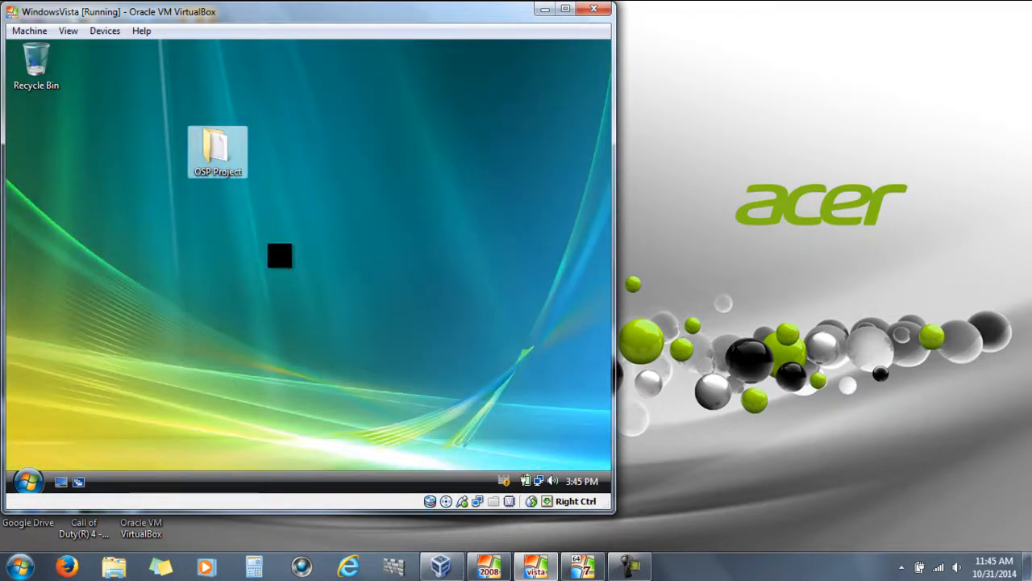
Create a desktop briefcase named Briefing and move it to the left edge below OSP Project
right_click(172, 262)
mouse_move(229, 385)
left_click(363, 382)
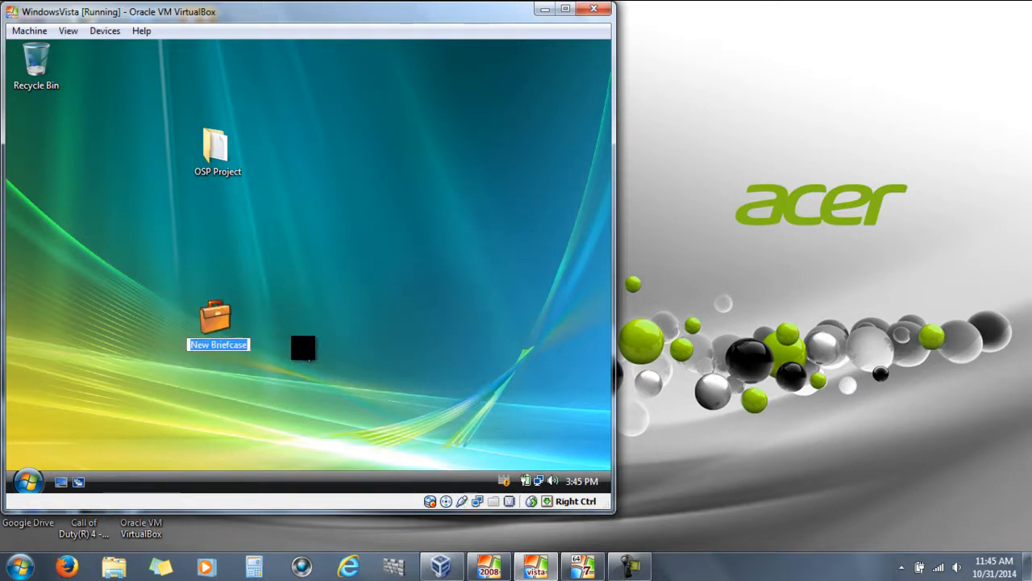
type("Br")
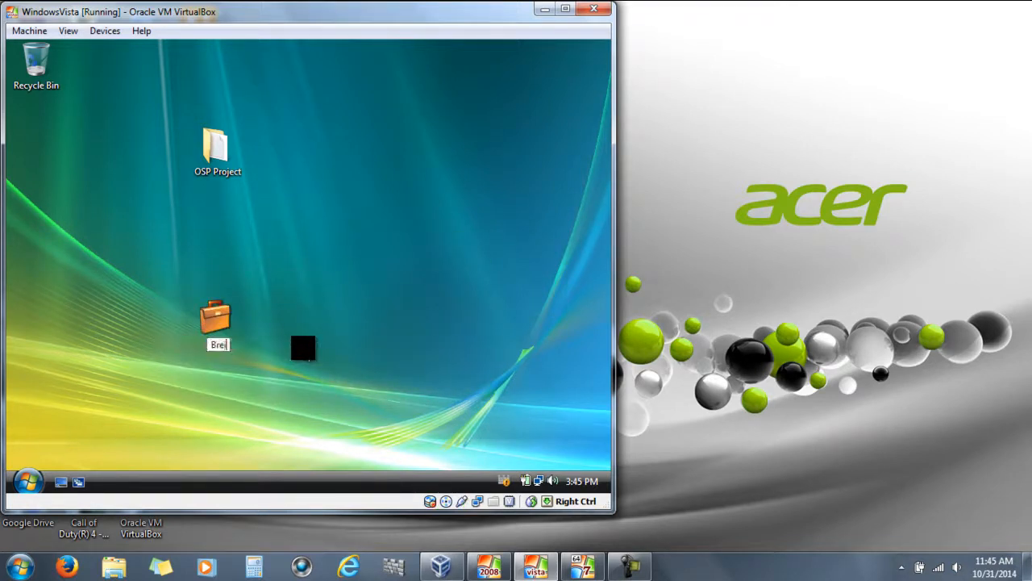
type("iefing")
key("Return")
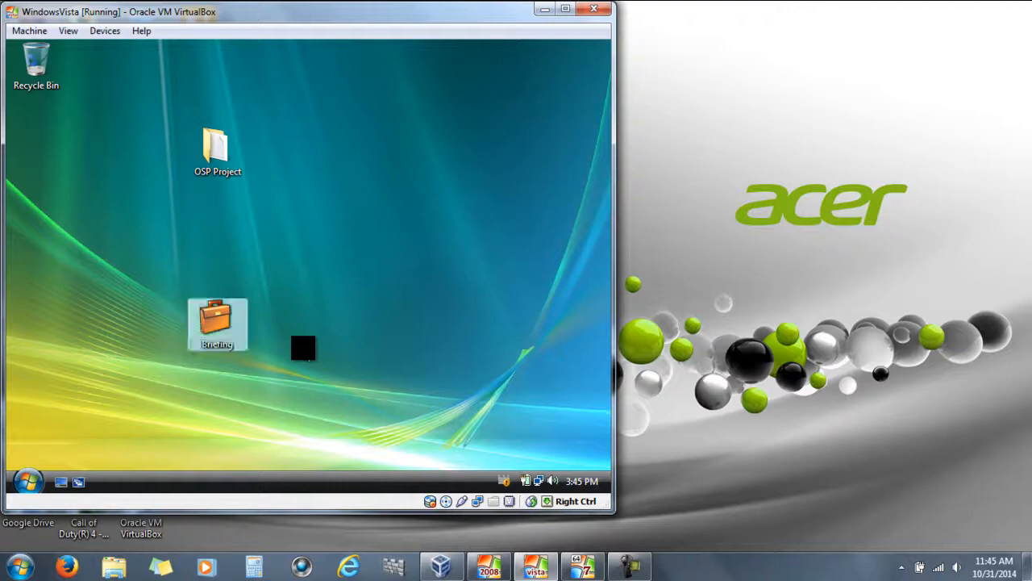
right_click(336, 321)
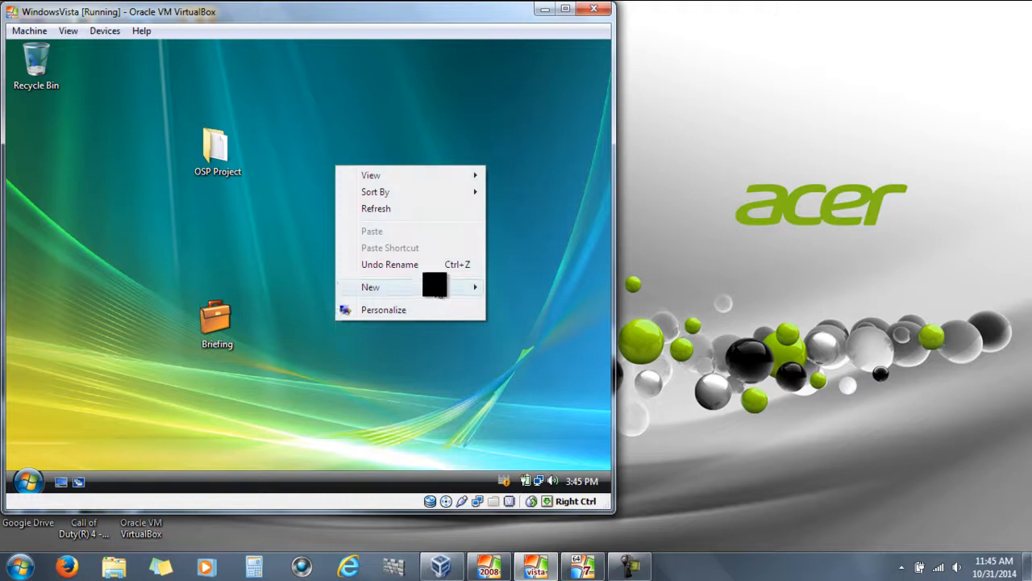
mouse_move(435, 285)
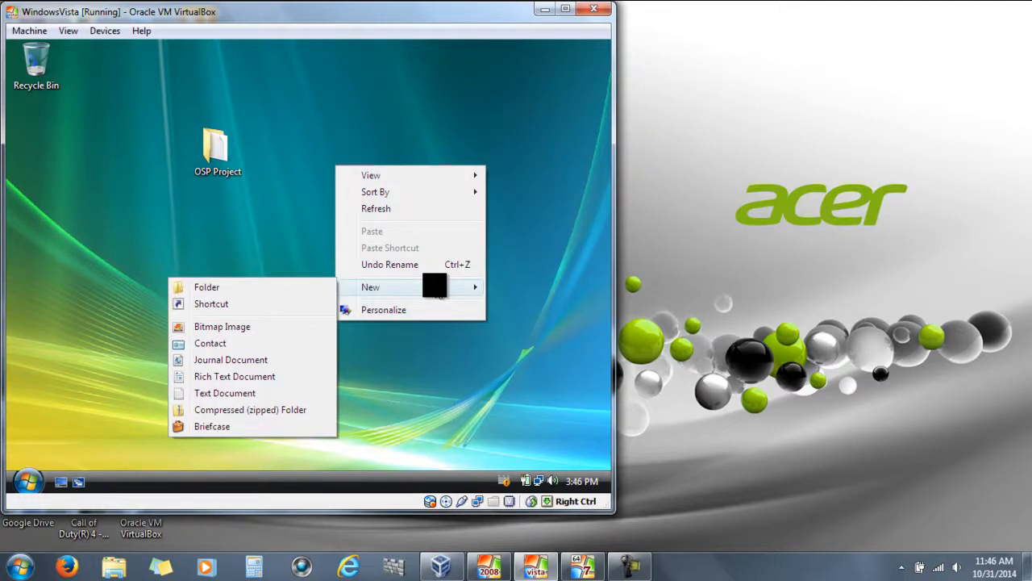
left_click(422, 379)
left_click_drag(215, 318, 127, 203)
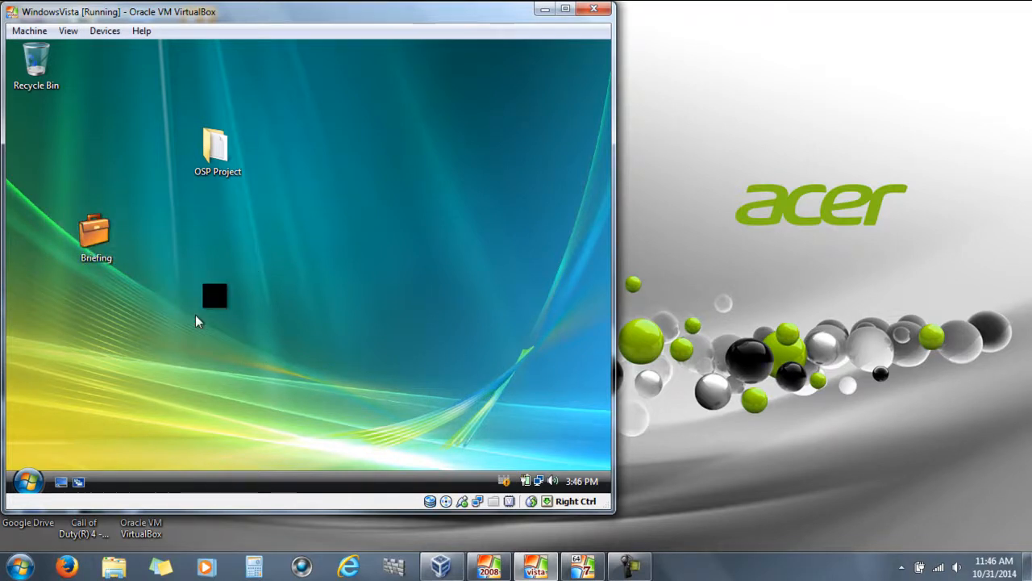
left_click(26, 482)
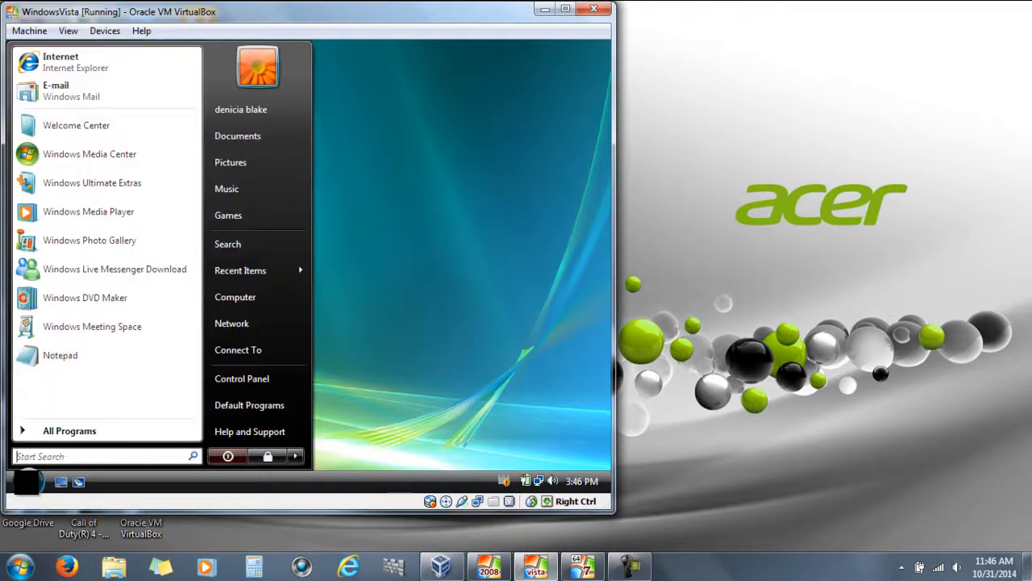
Log off the Vista user and minimize the Vista machine window
left_click(293, 457)
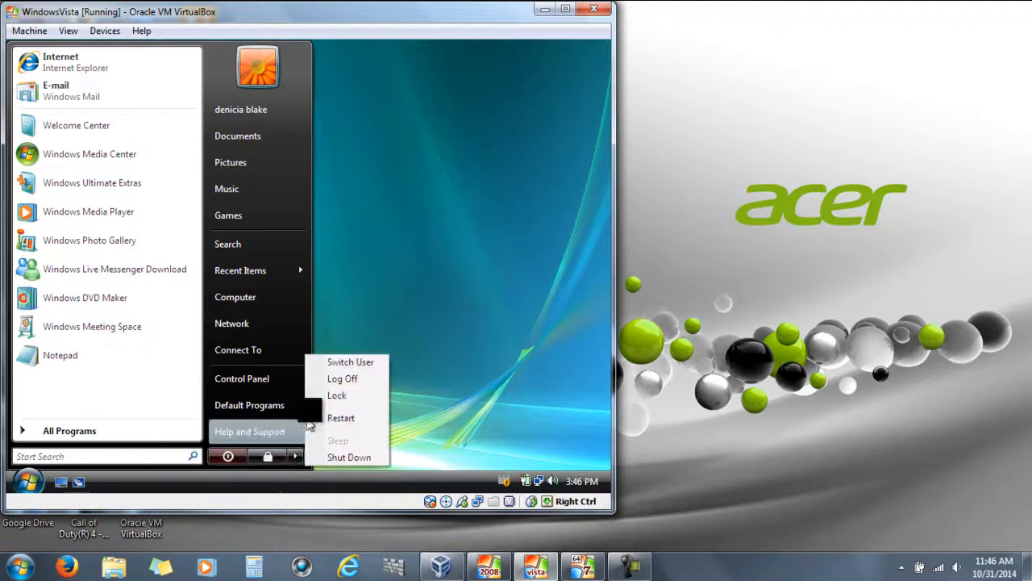
left_click(343, 379)
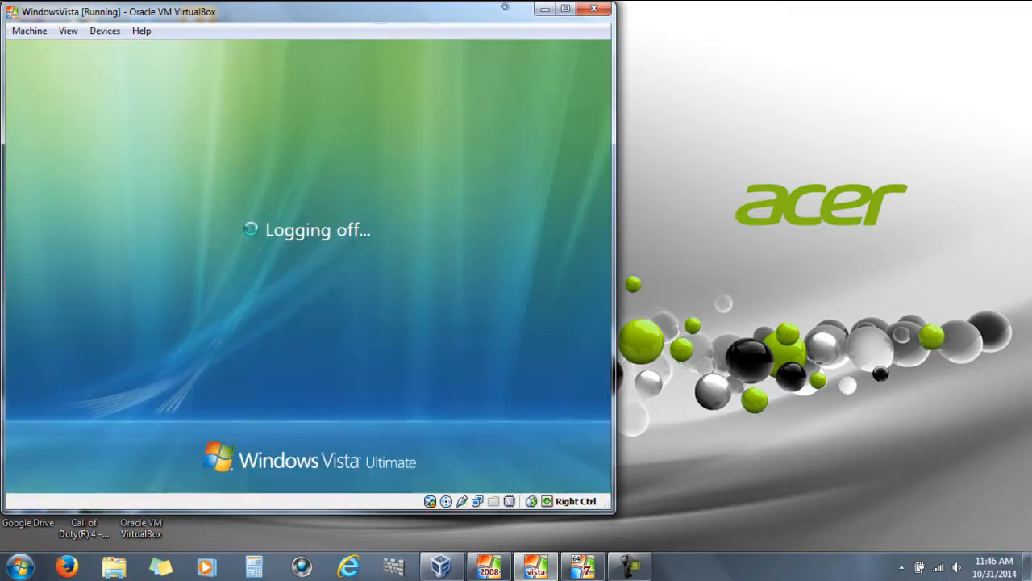
mouse_move(579, 571)
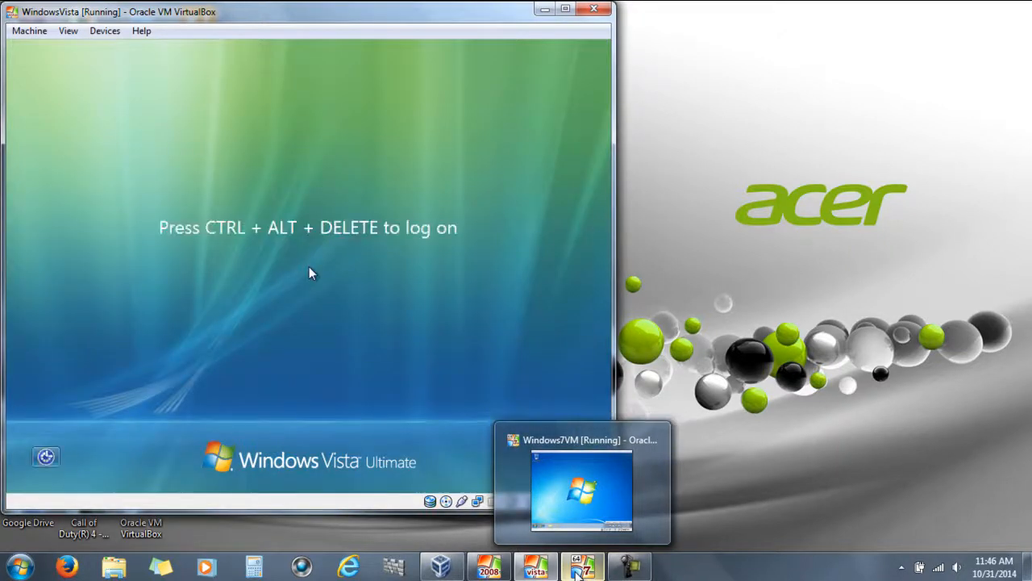
left_click(546, 9)
Log off the Windows 7 administrator and send Ctrl-Alt-Del to reach the logon screen
left_click(583, 565)
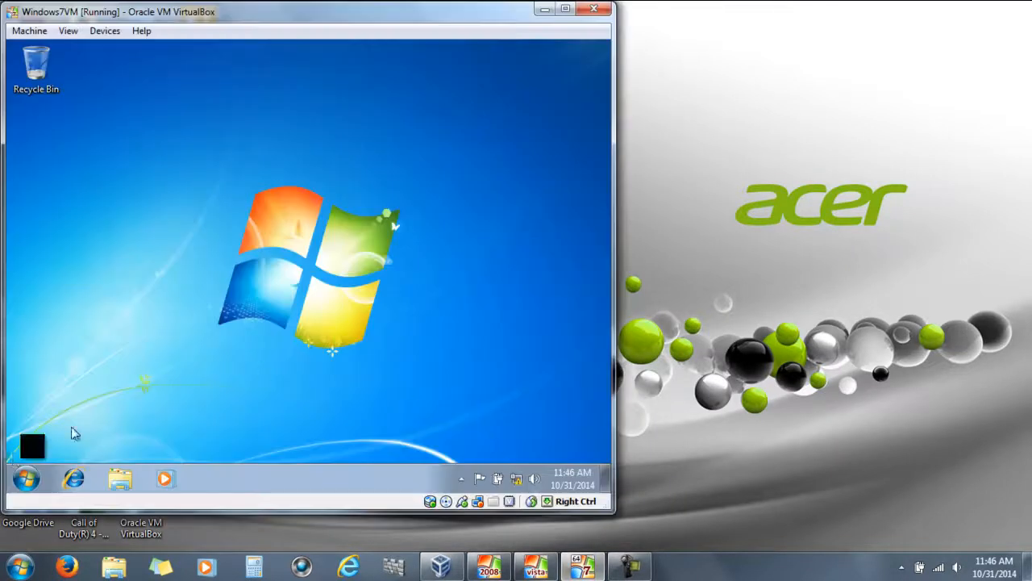
left_click(18, 484)
mouse_move(272, 438)
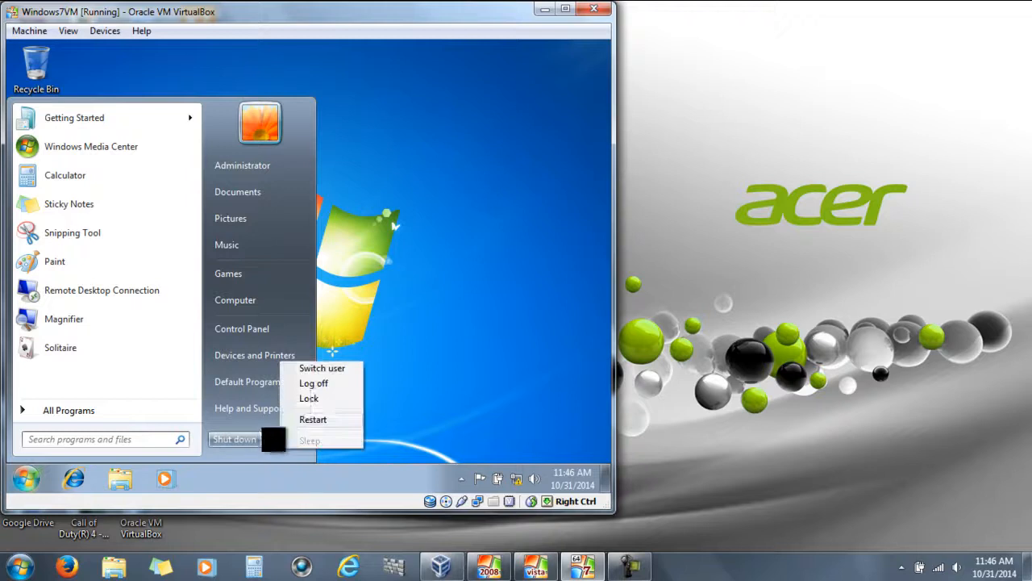
left_click(307, 383)
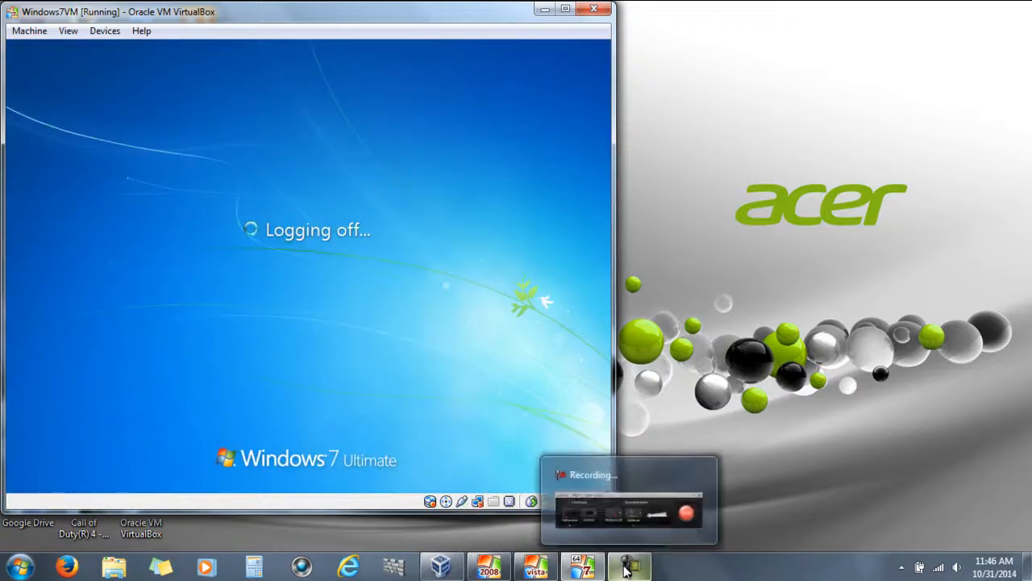
left_click(628, 570)
left_click(628, 570)
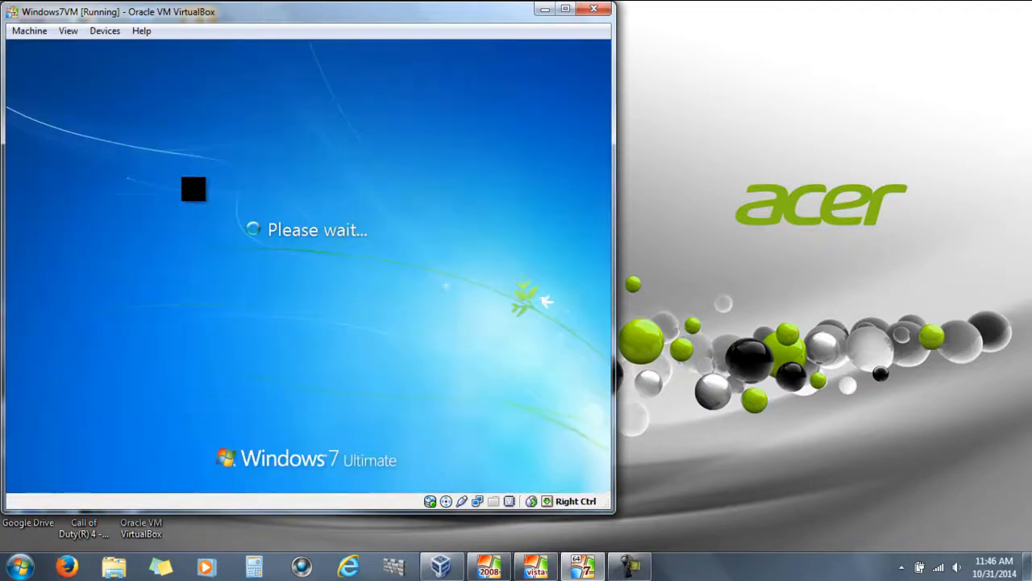
left_click(29, 31)
left_click(53, 129)
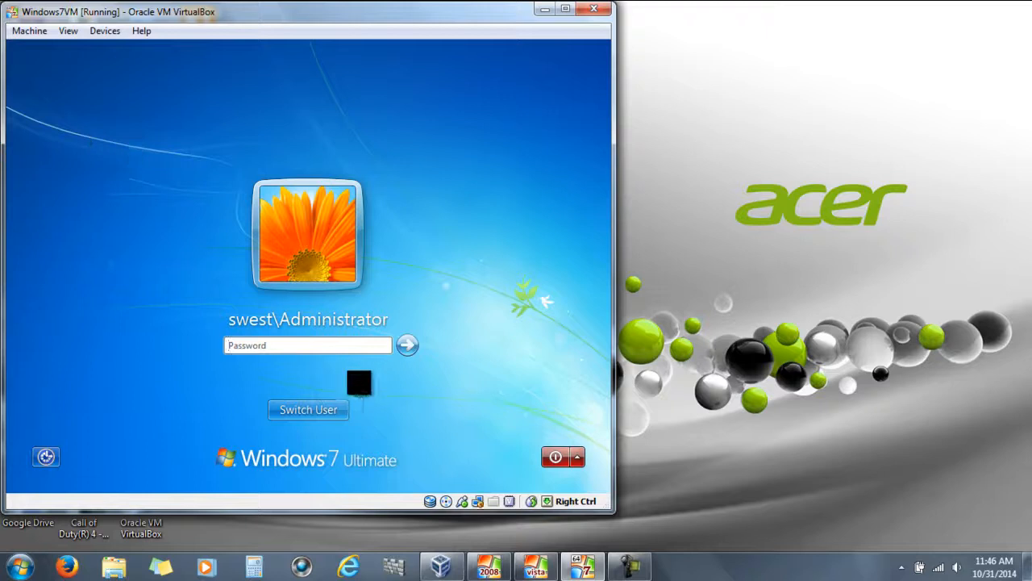
Sign in to Windows 7 as Other User with the domain user's name and password
left_click(332, 408)
left_click(377, 306)
type("deniciablakPa$$w0rd")
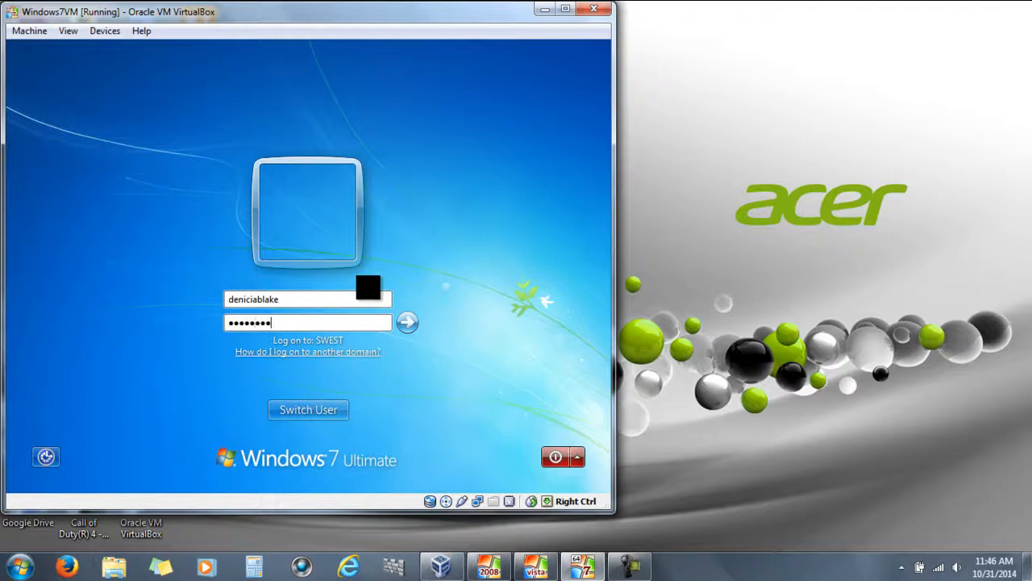
key("Return")
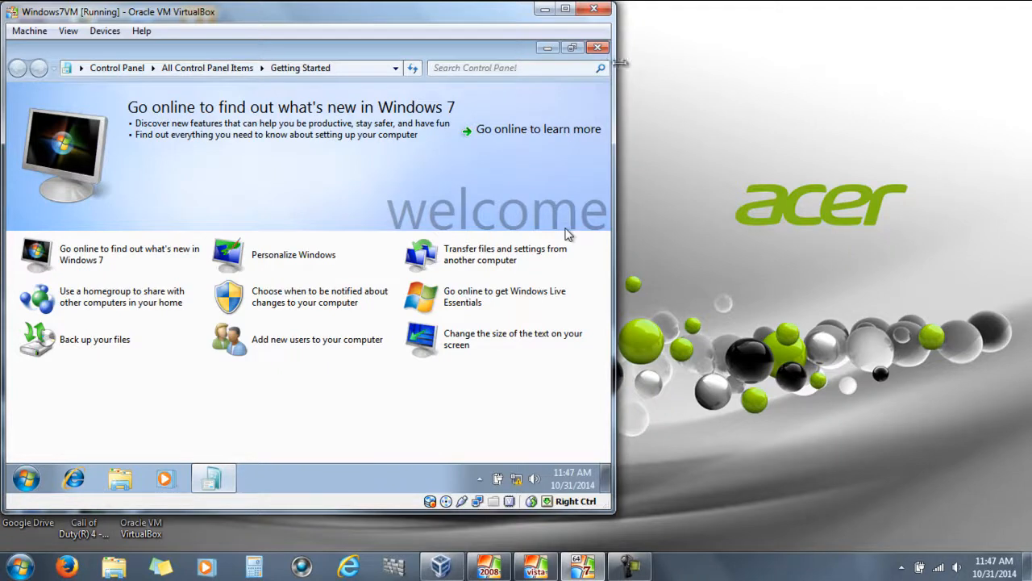
Close the Getting Started window and refresh the Windows 7 desktop
left_click(596, 46)
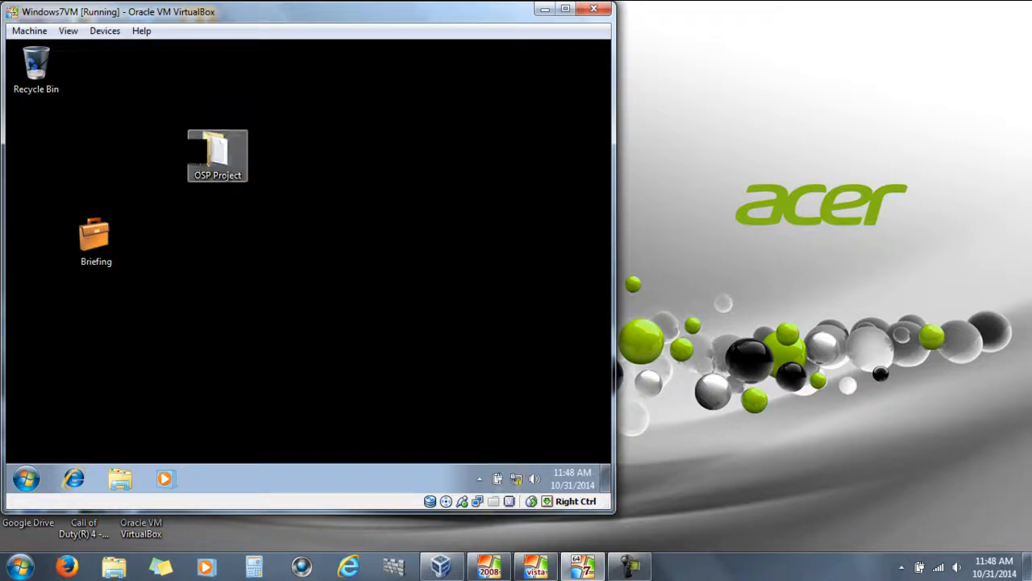
right_click(386, 280)
left_click(430, 312)
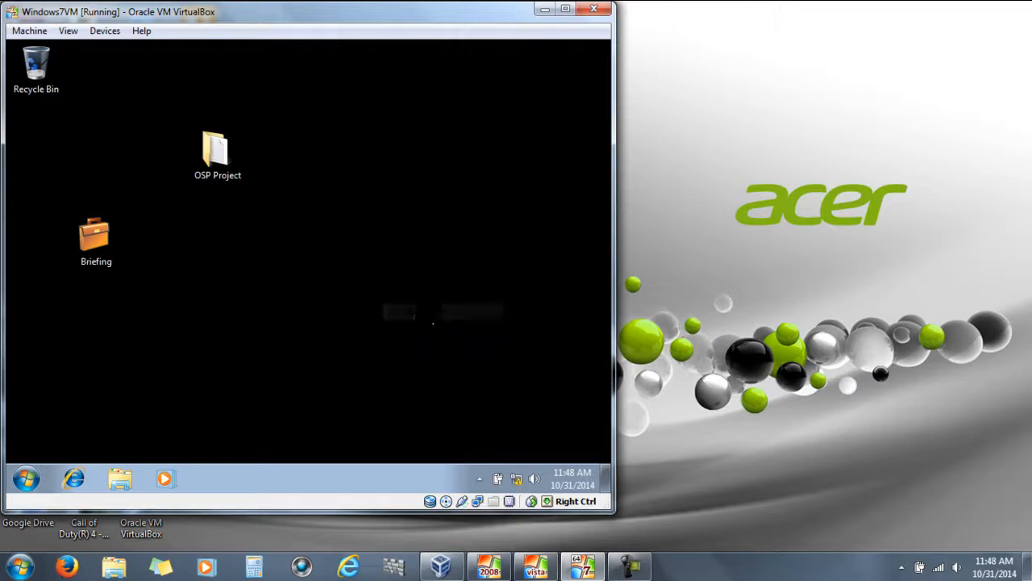
double_click(216, 152)
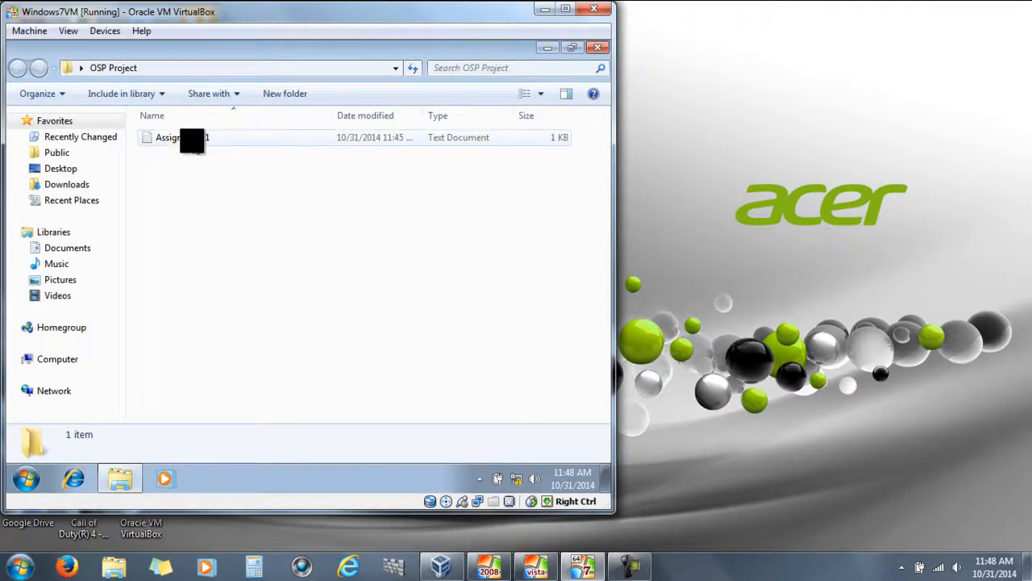
double_click(187, 138)
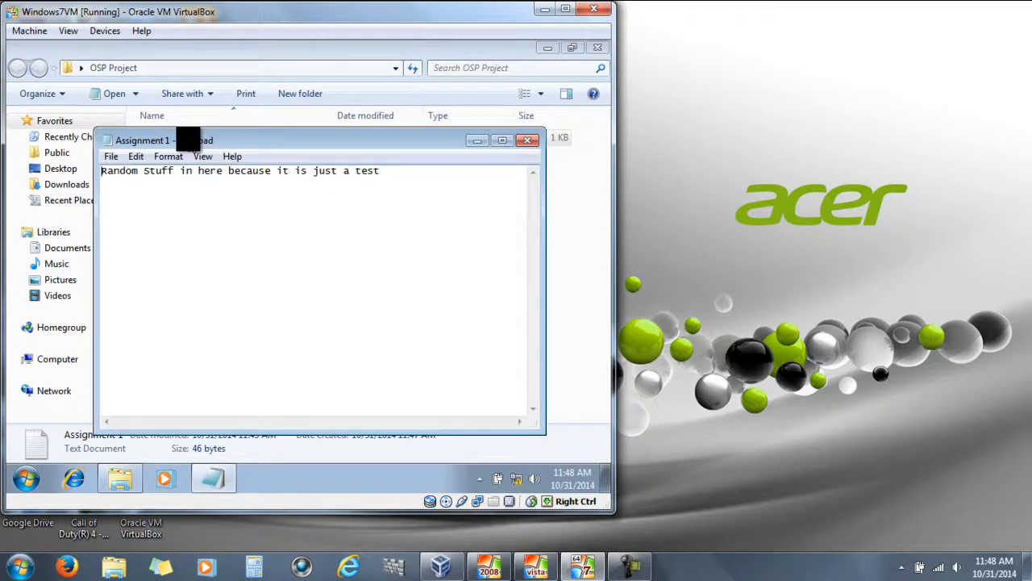
left_click_drag(392, 171, 108, 171)
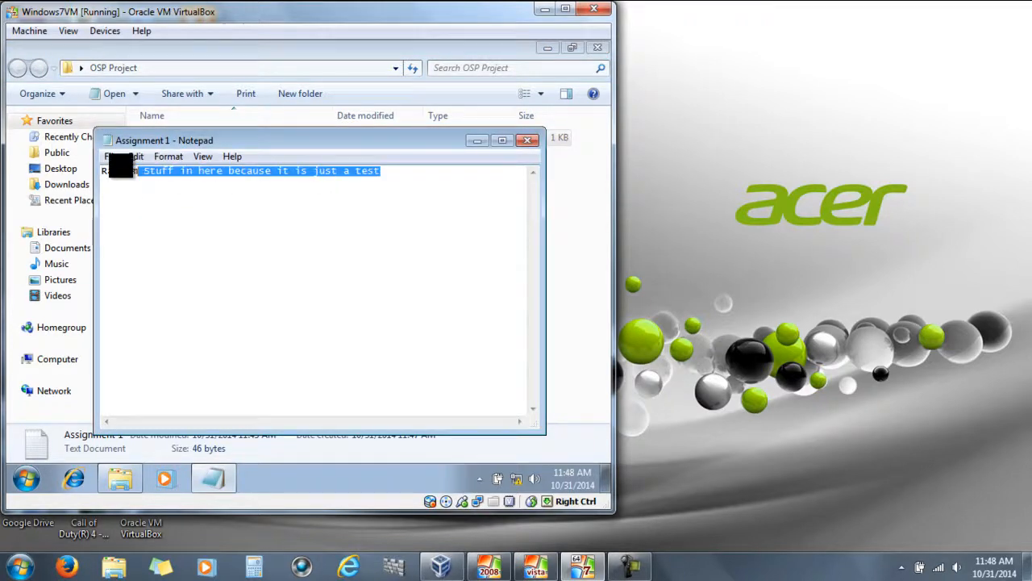
left_click(403, 169)
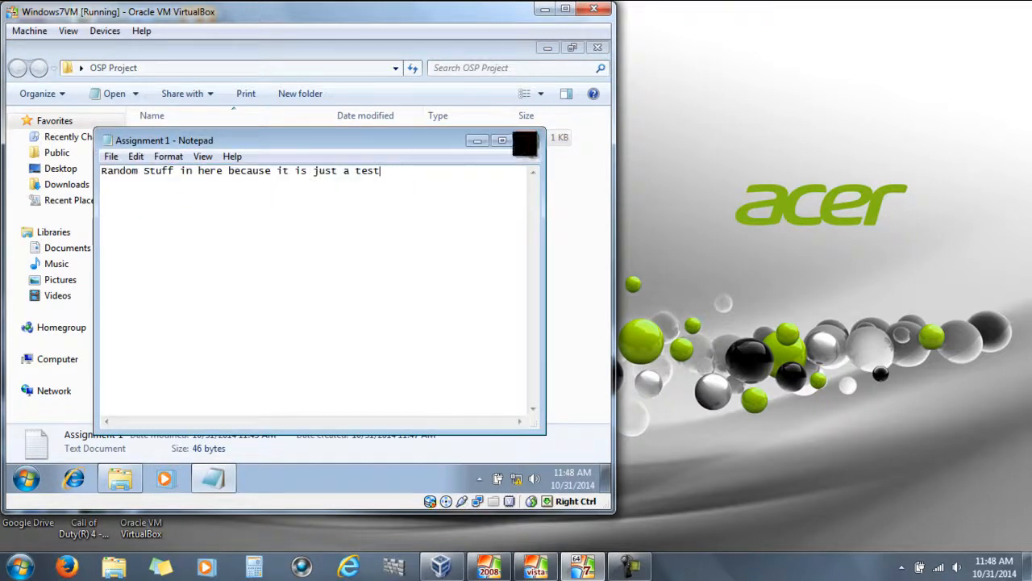
left_click(524, 142)
left_click(597, 48)
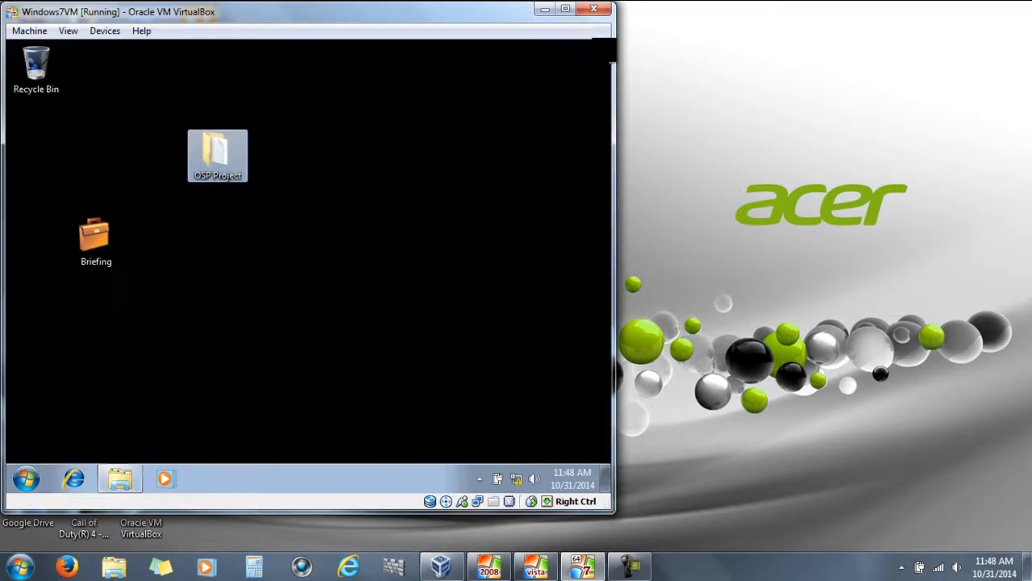
double_click(95, 236)
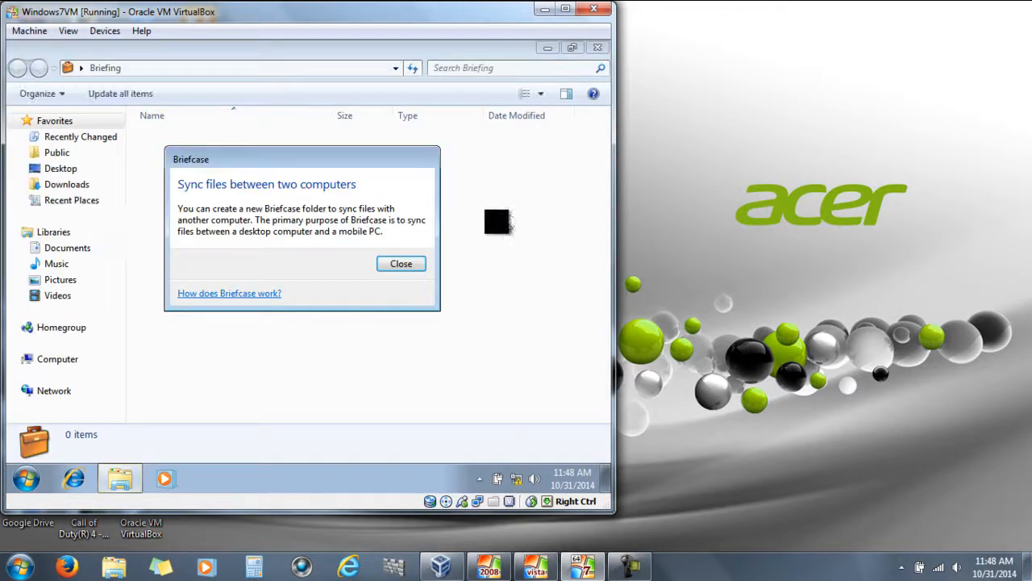
left_click(401, 263)
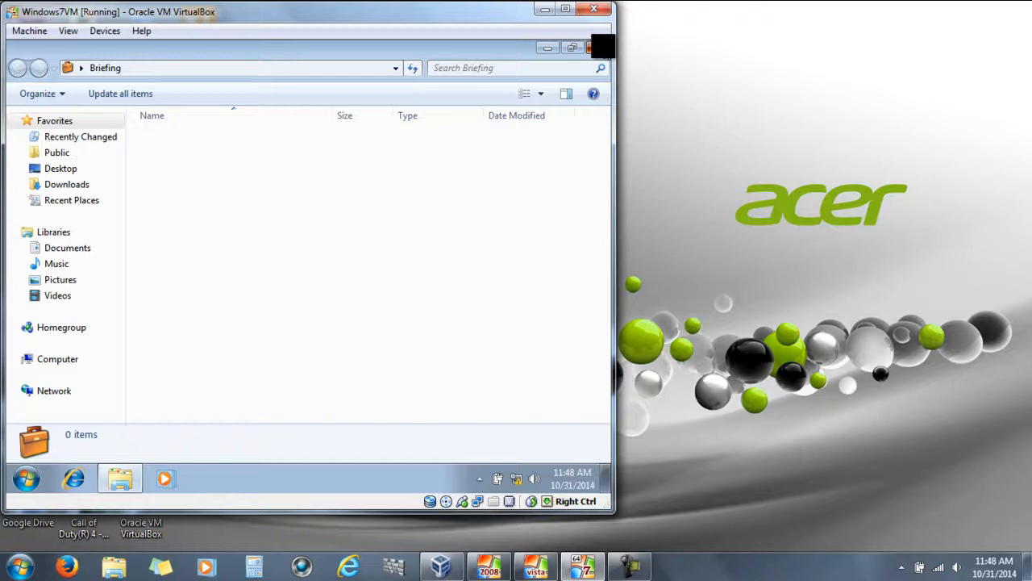
left_click(597, 47)
left_click(178, 241)
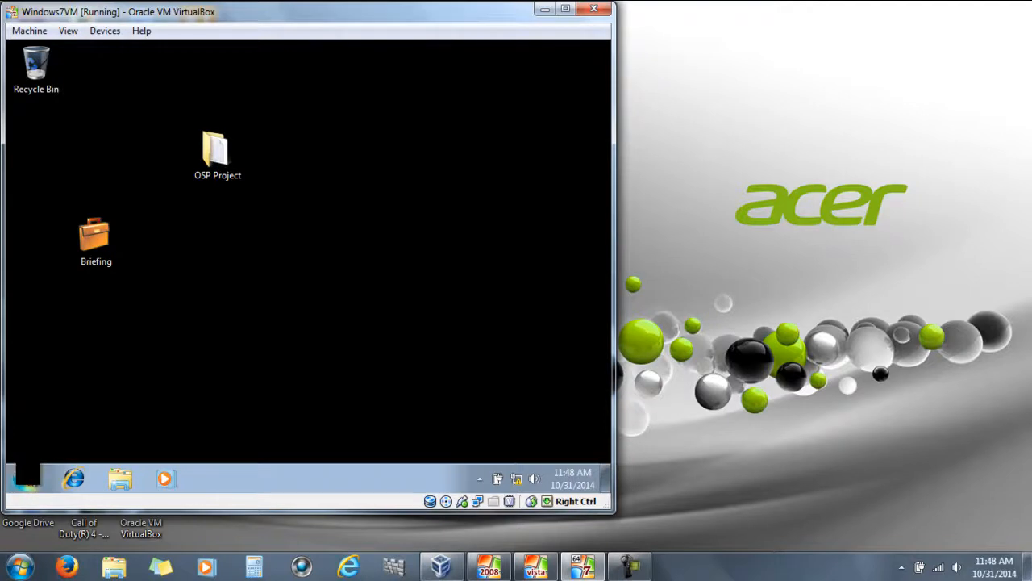
Apply the Characters theme through Personalization and close Control Panel
left_click(217, 140)
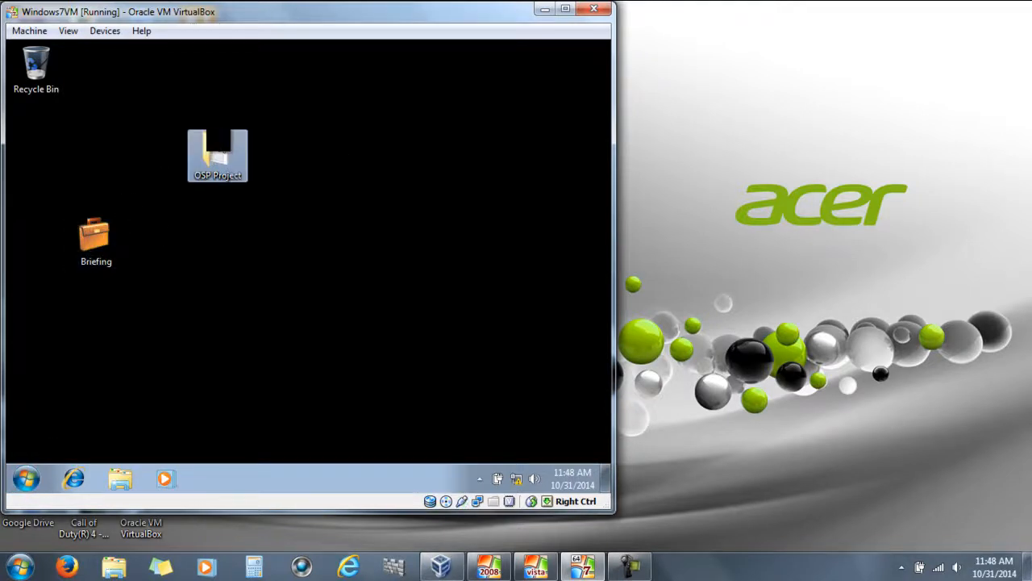
right_click(326, 266)
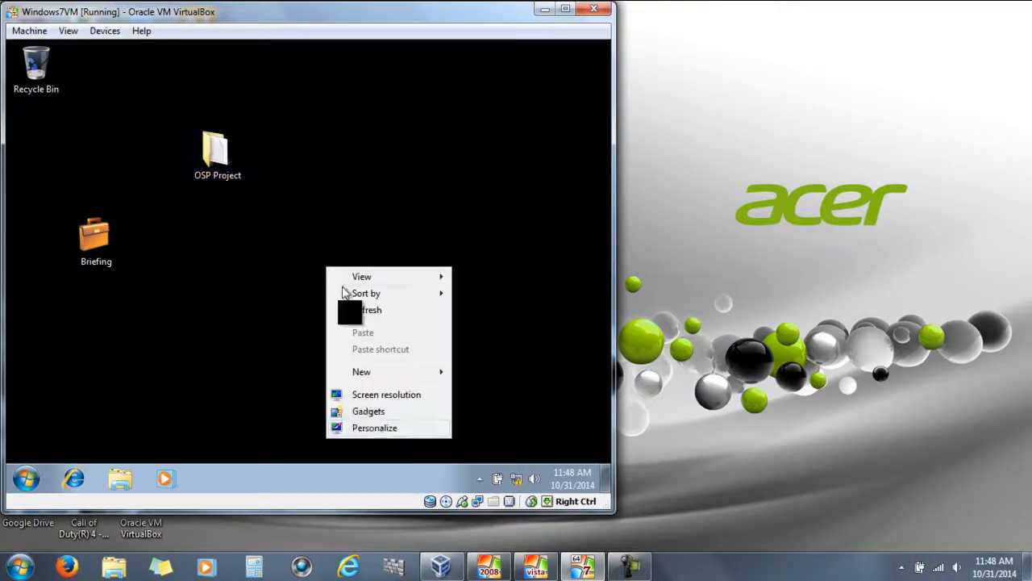
left_click(375, 427)
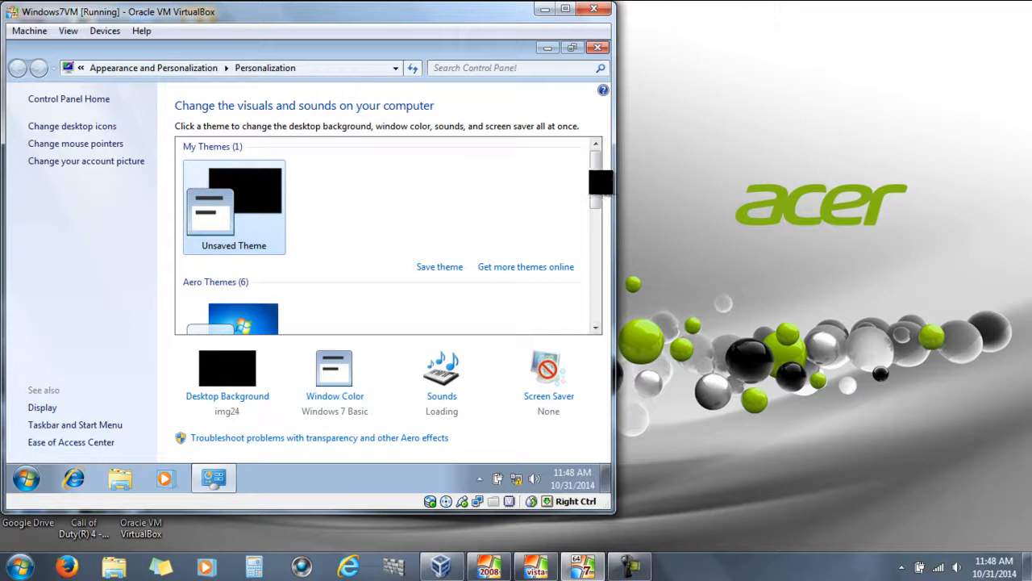
left_click_drag(595, 180, 593, 223)
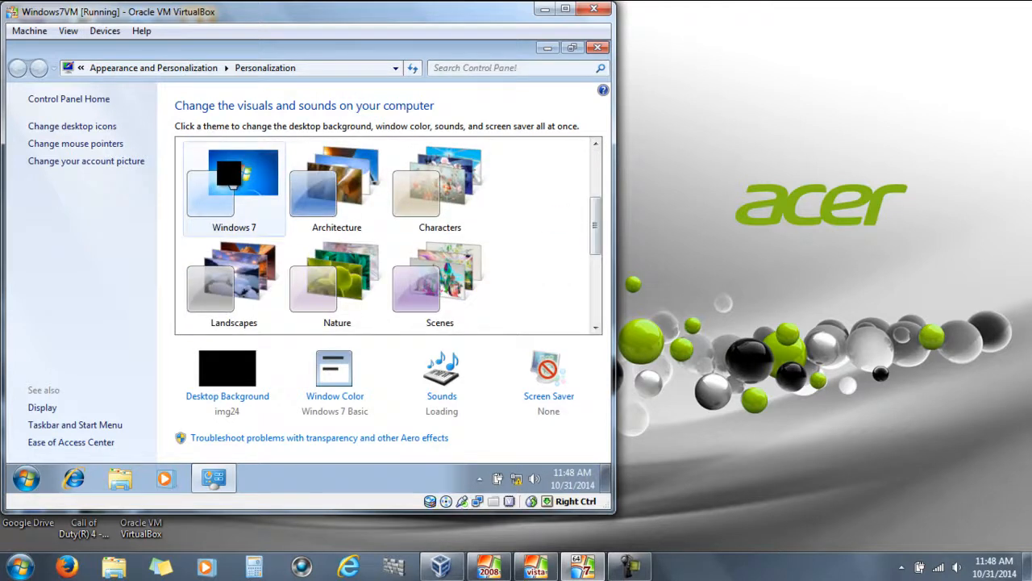
left_click(229, 173)
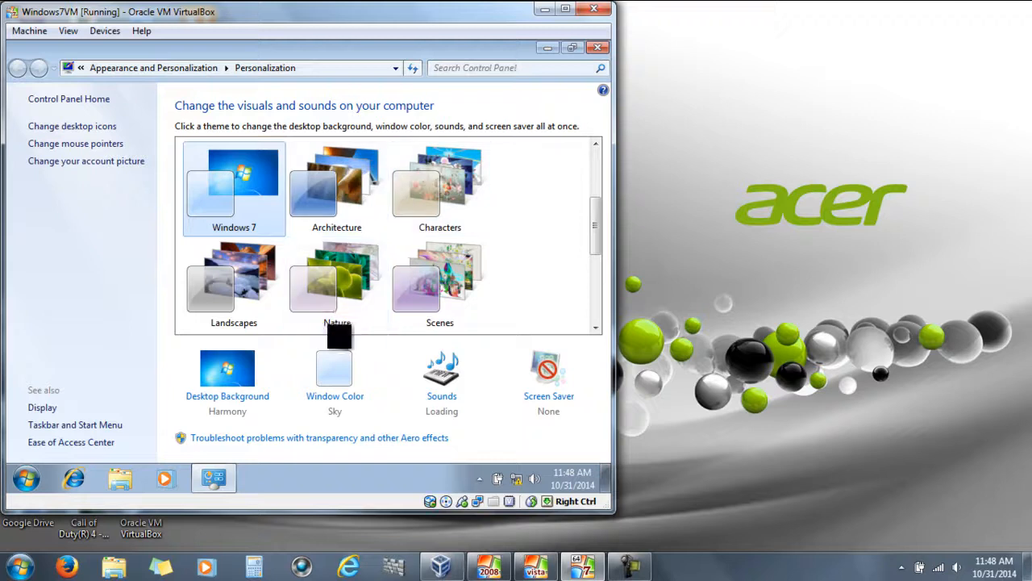
left_click(438, 188)
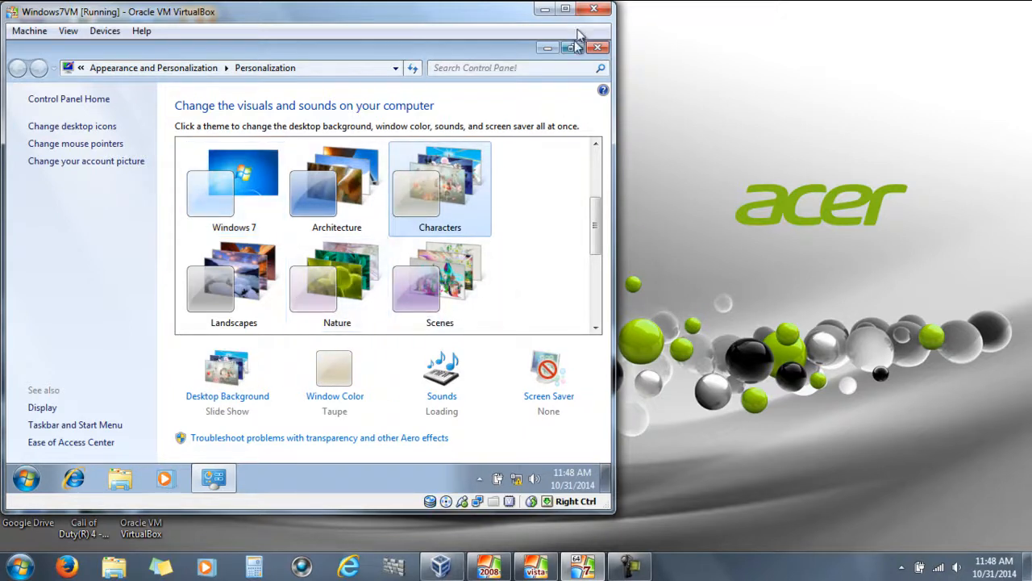
left_click(597, 48)
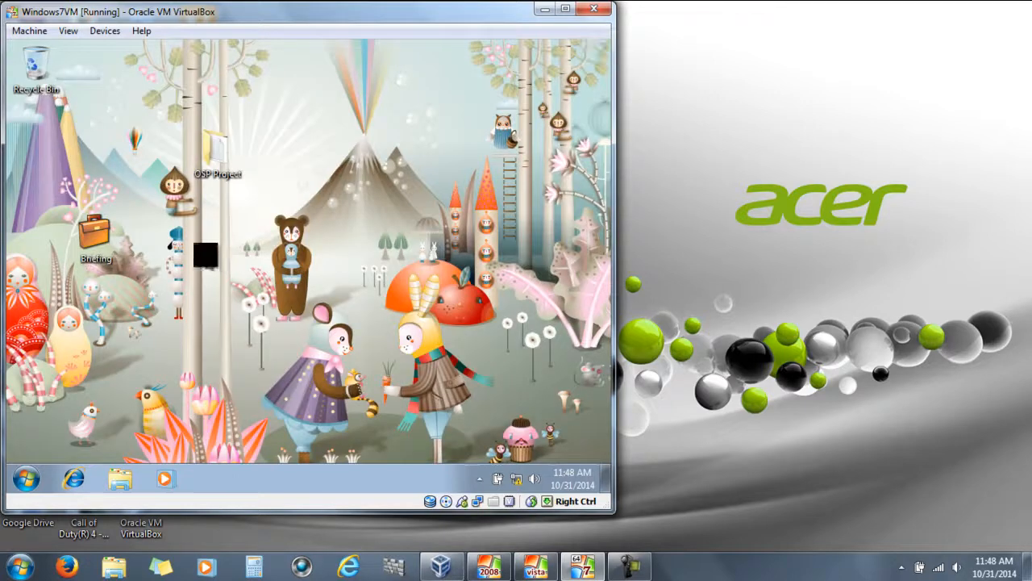
Arrange OSP Project under Recycle Bin with Briefing beside it
left_click_drag(212, 153, 95, 158)
left_click_drag(96, 234, 159, 155)
left_click(250, 229)
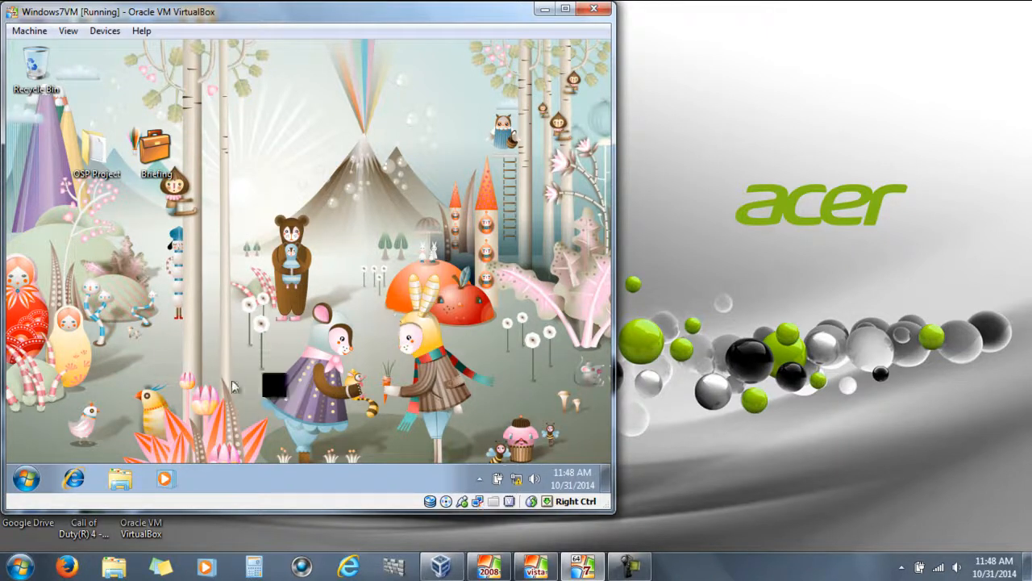
Switch from the Windows 7 VM to the Server 2008 VM and close the RoamingProfiles window
left_click(543, 9)
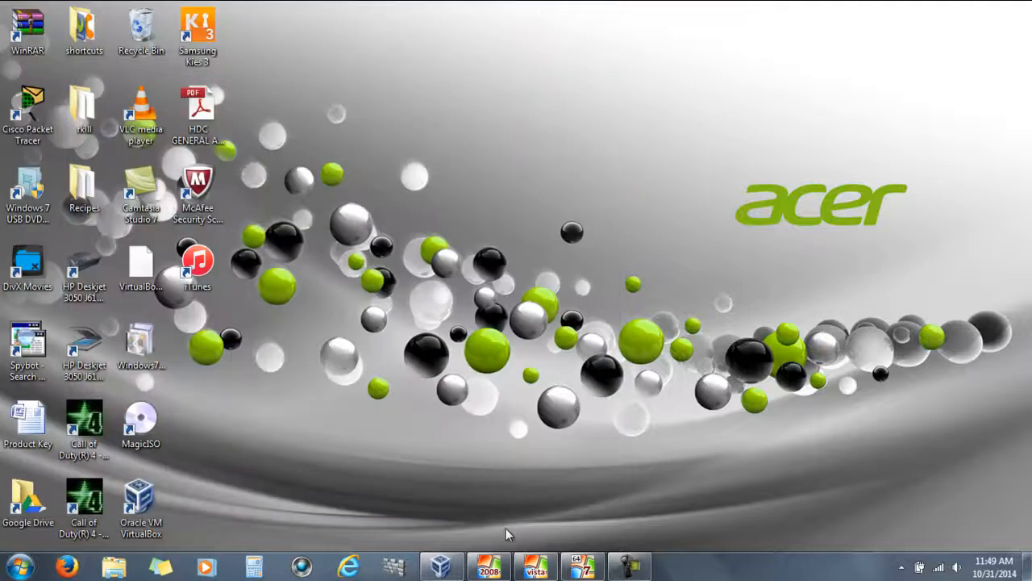
left_click(504, 571)
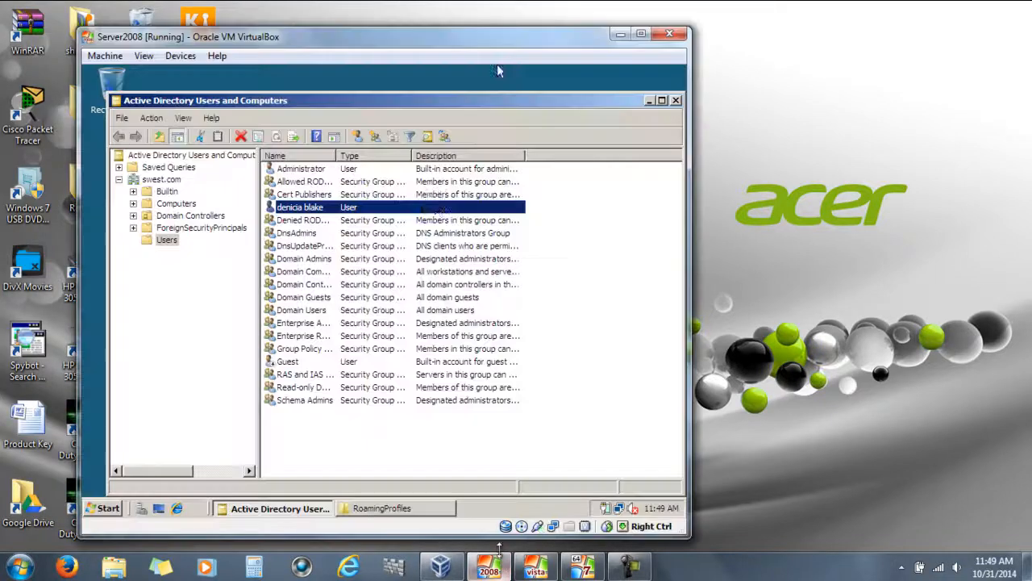
left_click(307, 507)
left_click(369, 507)
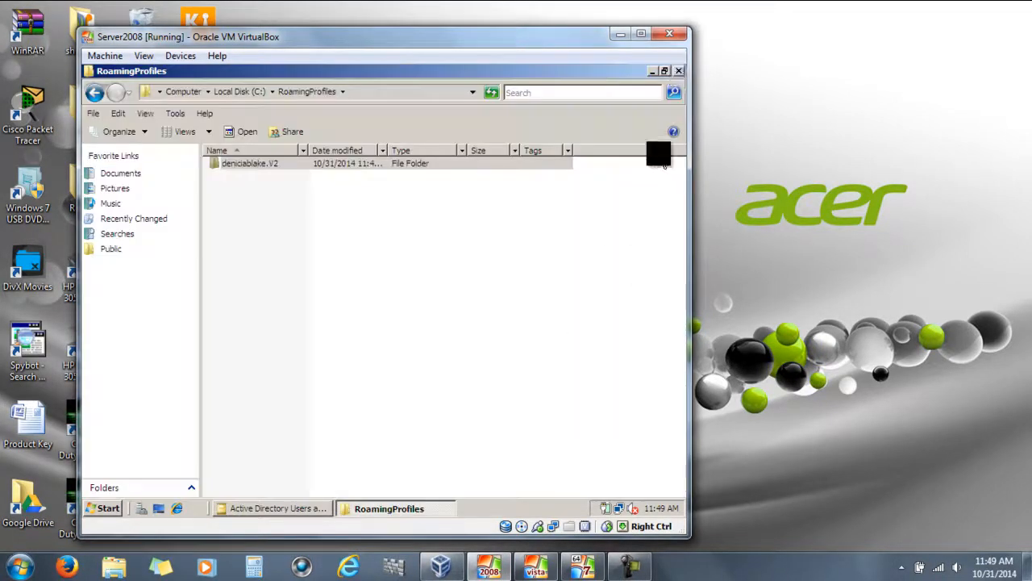
left_click(682, 71)
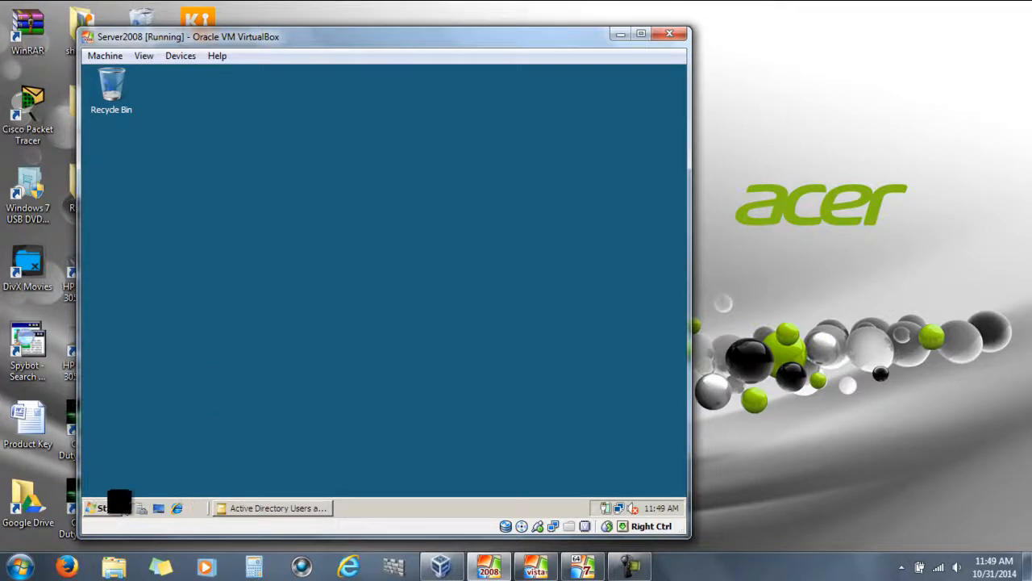
left_click(612, 569)
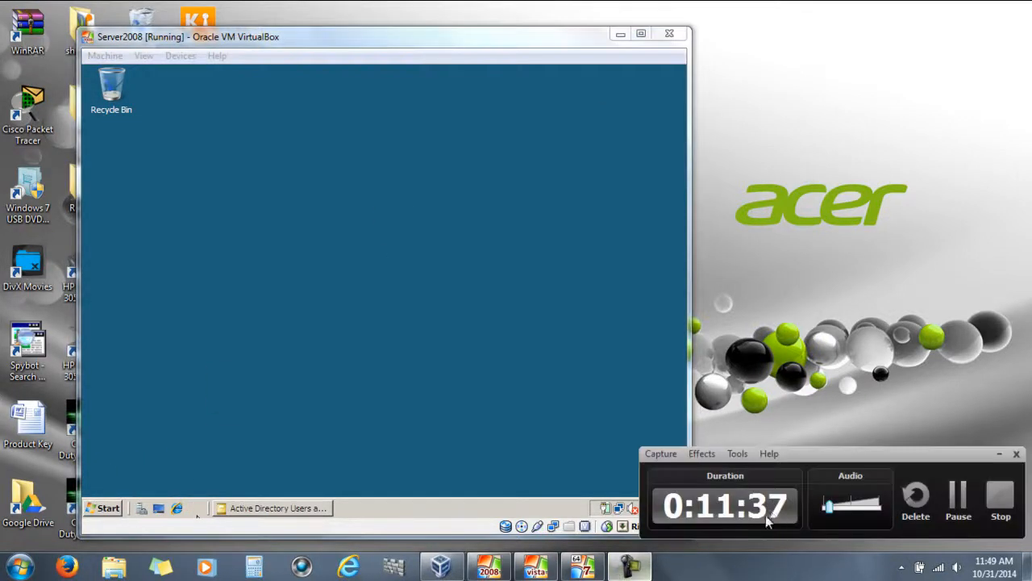
left_click(957, 493)
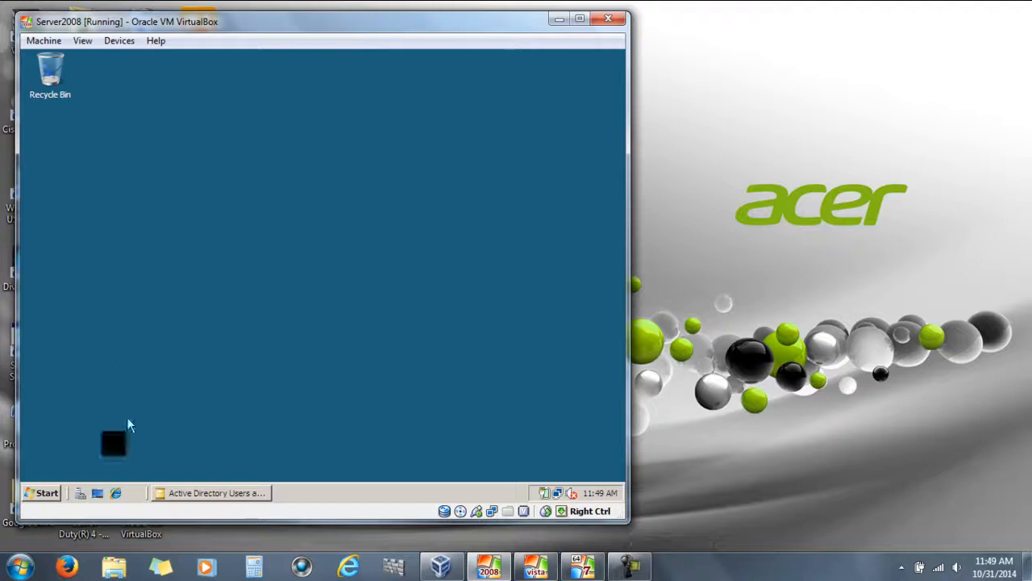
Create a new folder named HomeFolder at the root of Local Disk (C:)
left_click(31, 490)
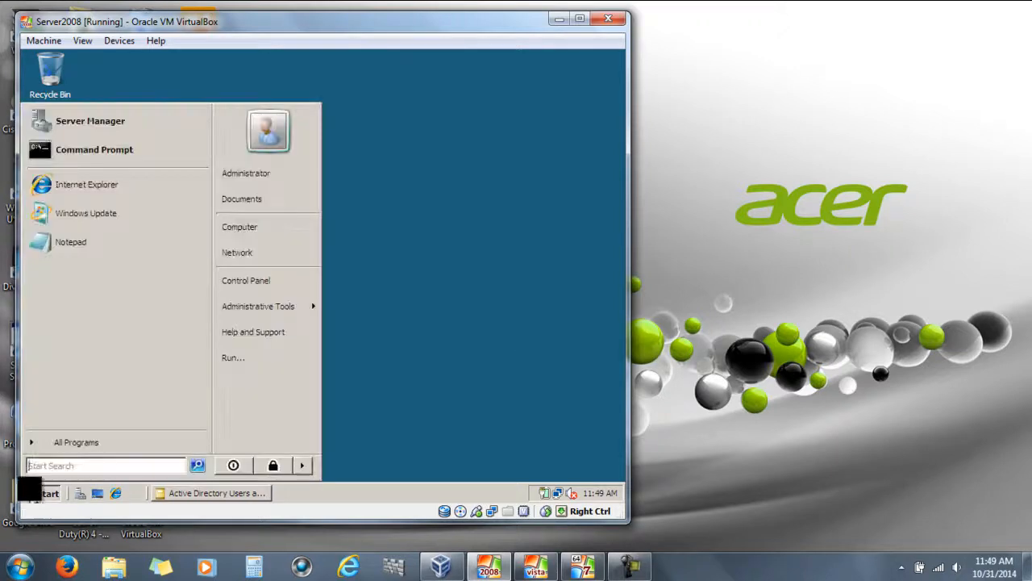
left_click(242, 228)
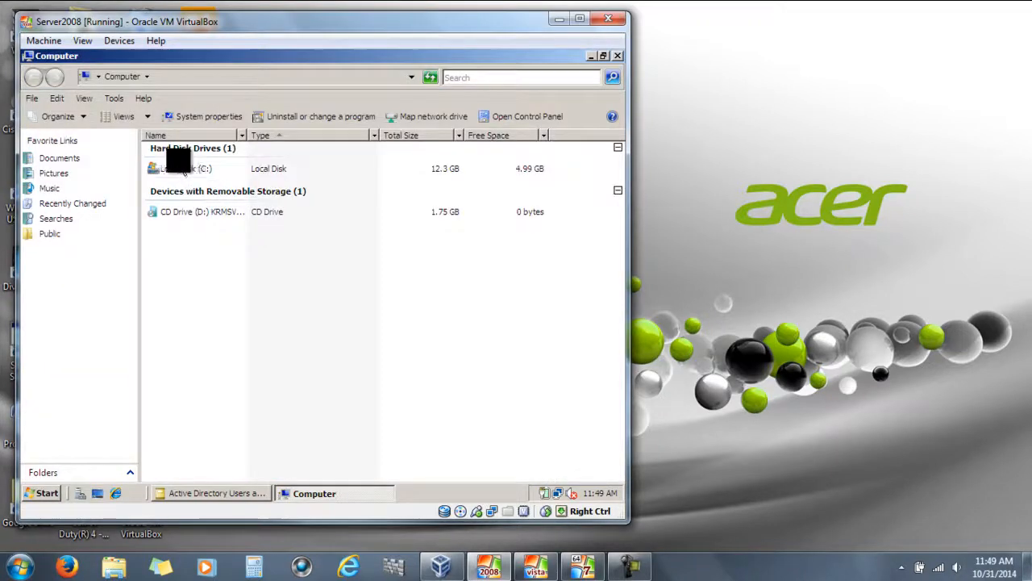
double_click(162, 149)
double_click(197, 149)
double_click(185, 163)
right_click(166, 241)
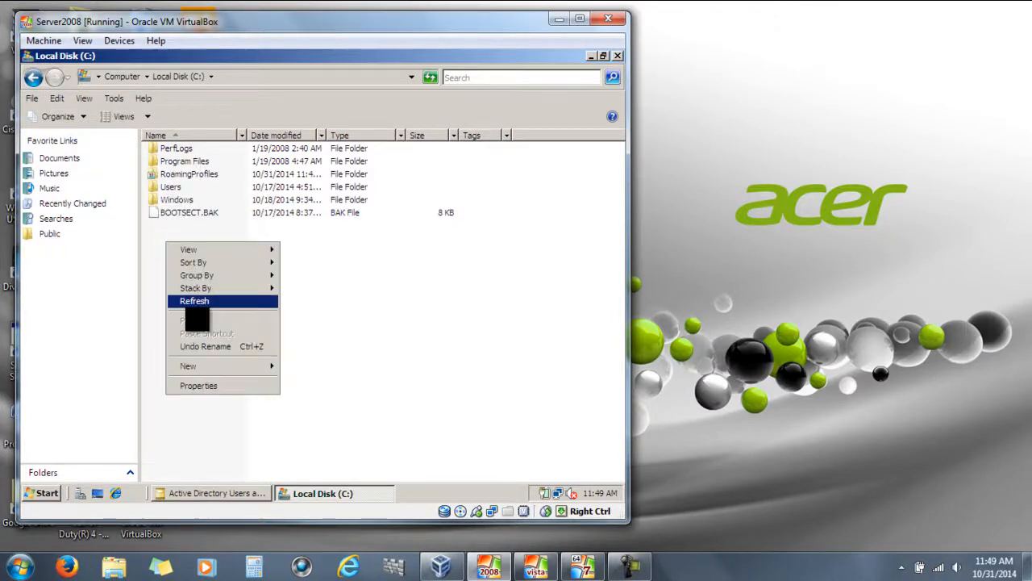
mouse_move(206, 370)
left_click(302, 367)
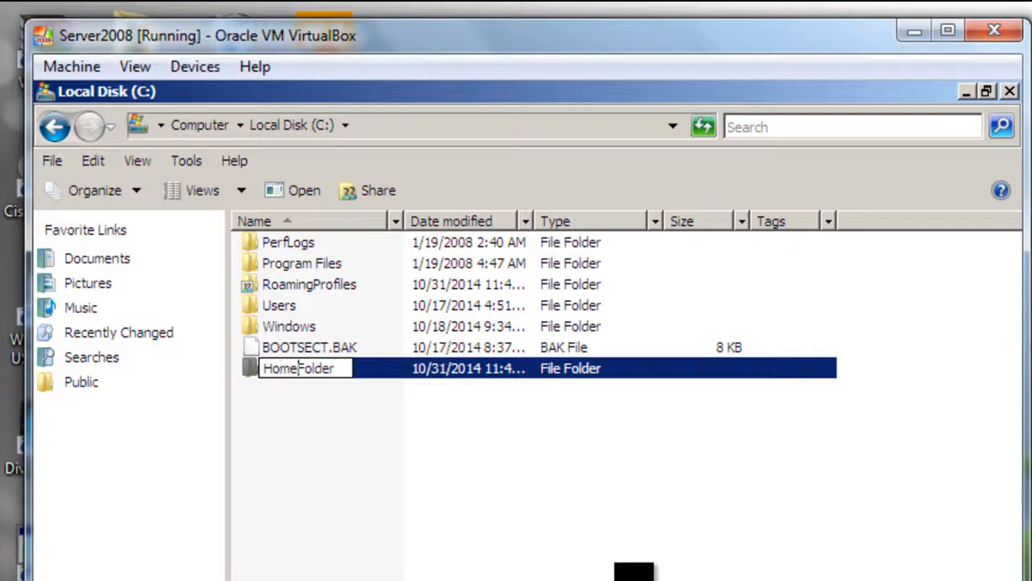
type("HomeFolder")
key("Return")
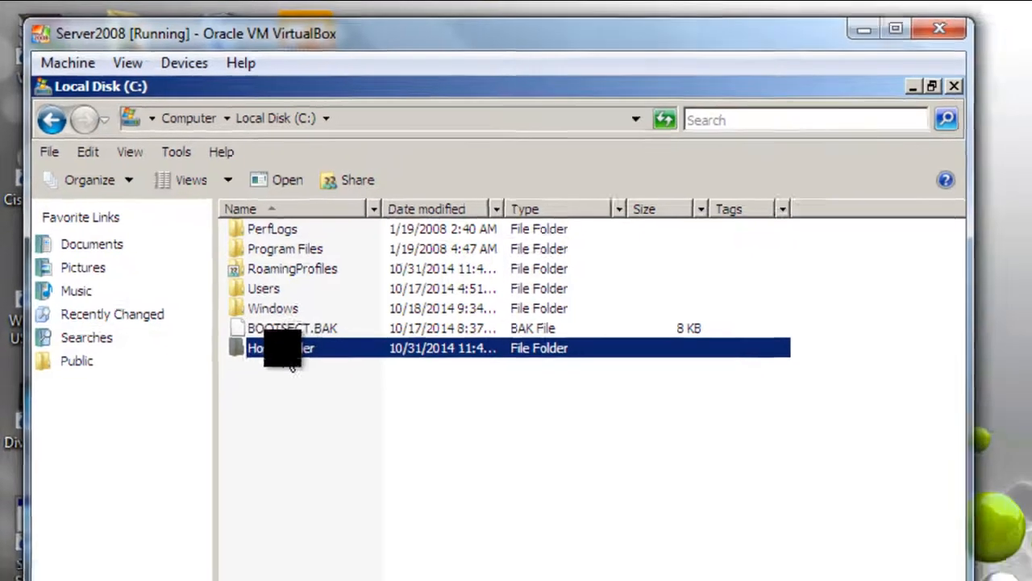
Share HomeFolder with Everyone at the Co-owner permission level
right_click(301, 371)
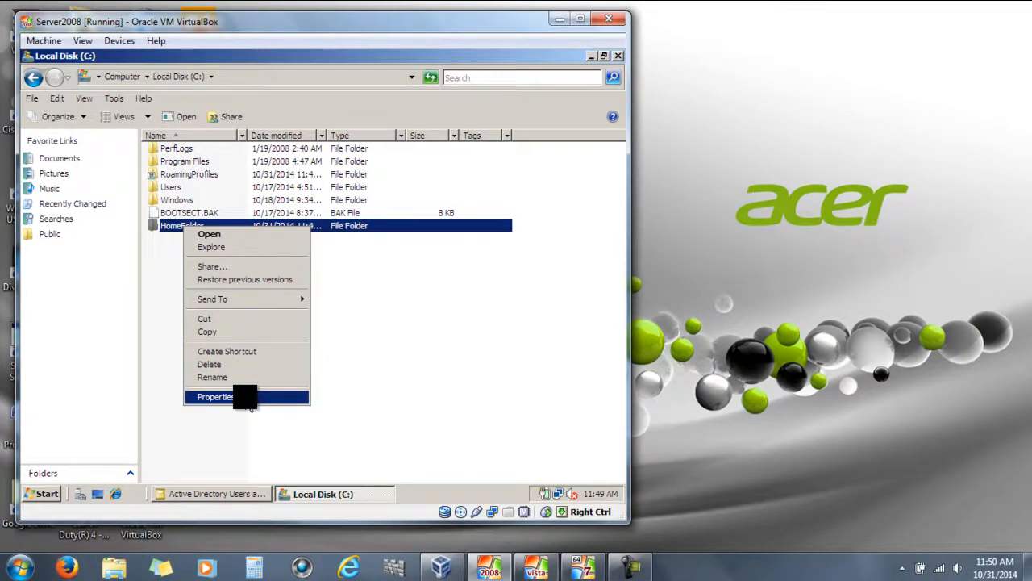
left_click(249, 399)
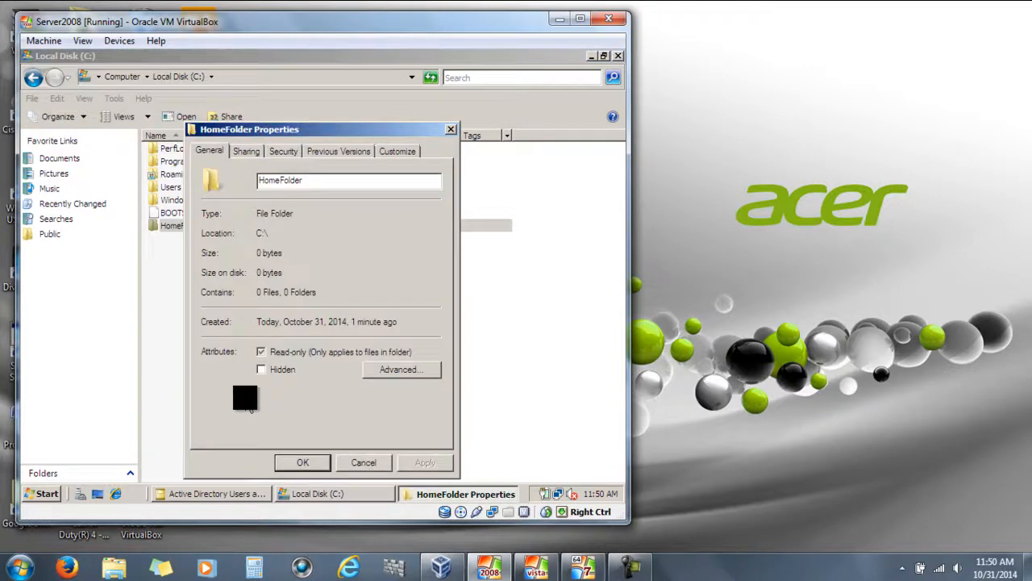
left_click(245, 154)
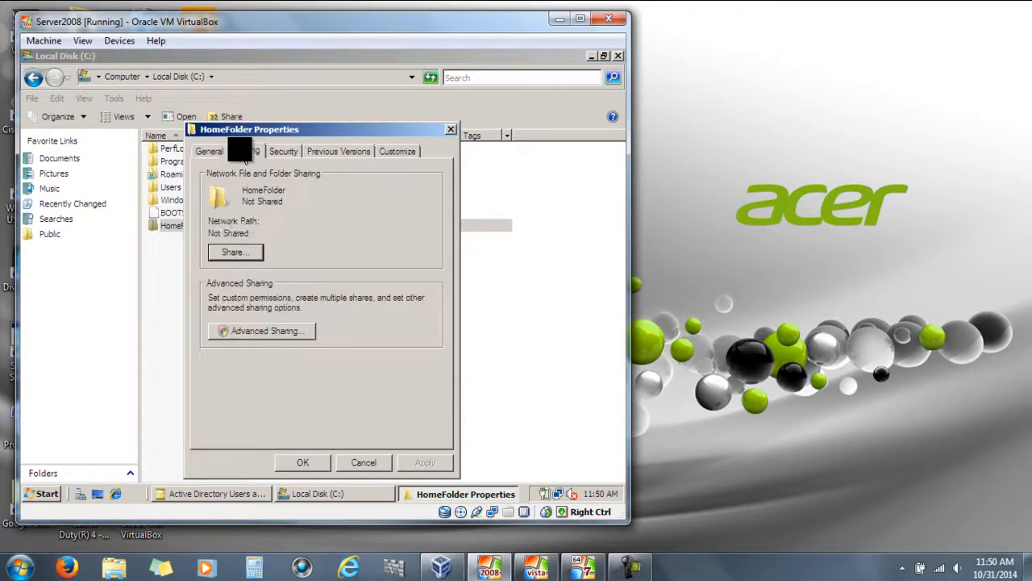
left_click(241, 254)
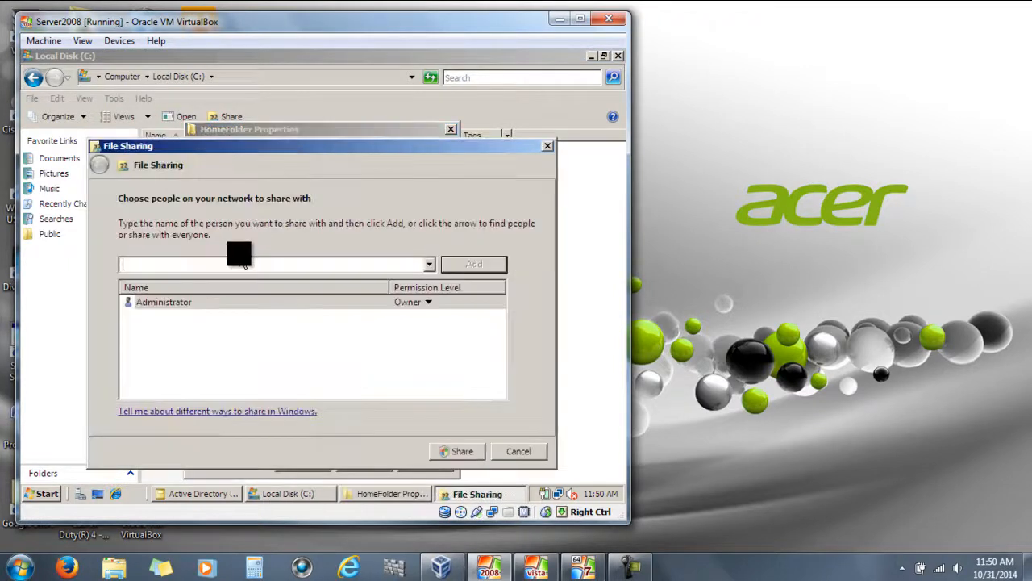
left_click(429, 264)
left_click(214, 279)
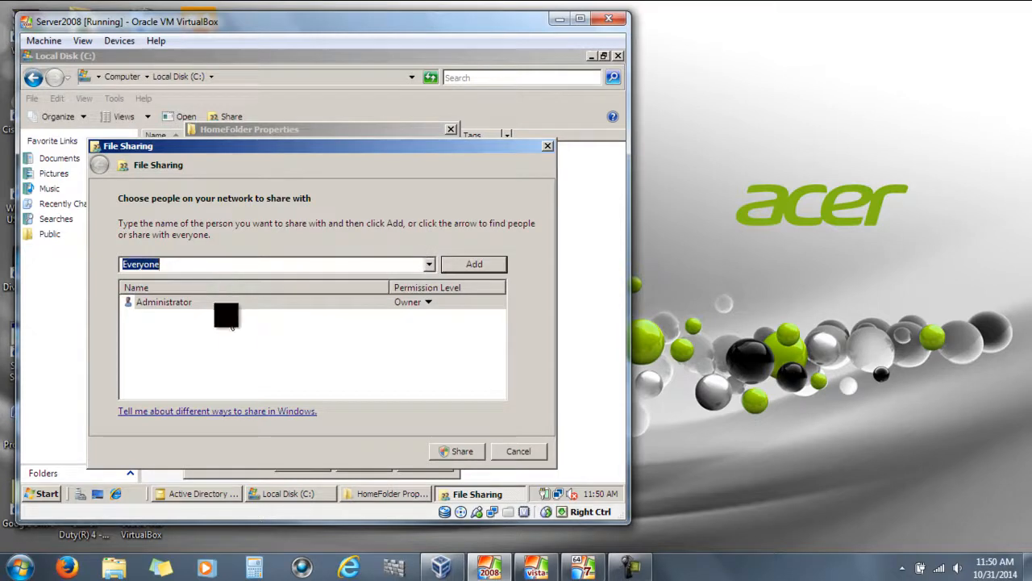
left_click(461, 267)
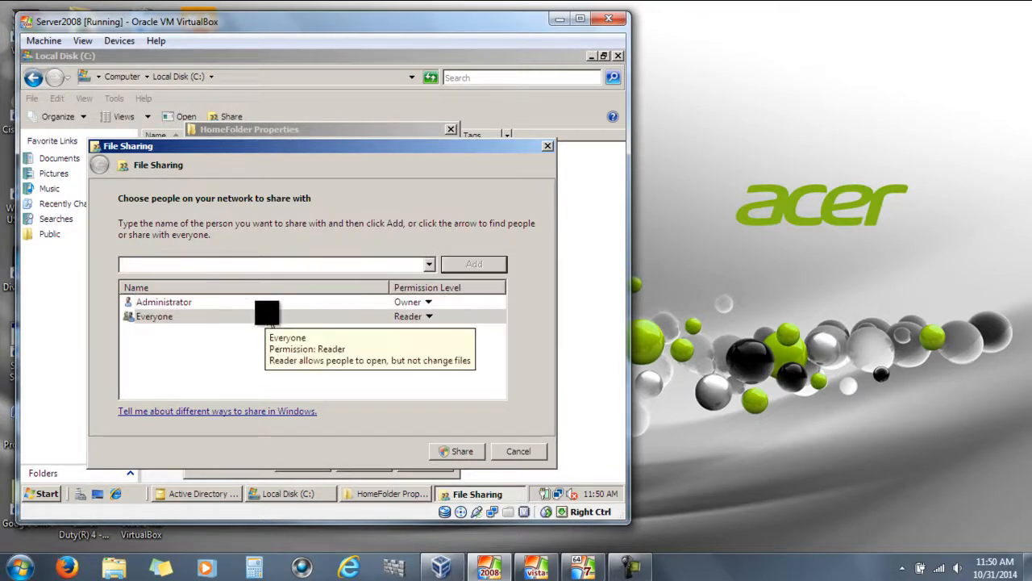
left_click(415, 320)
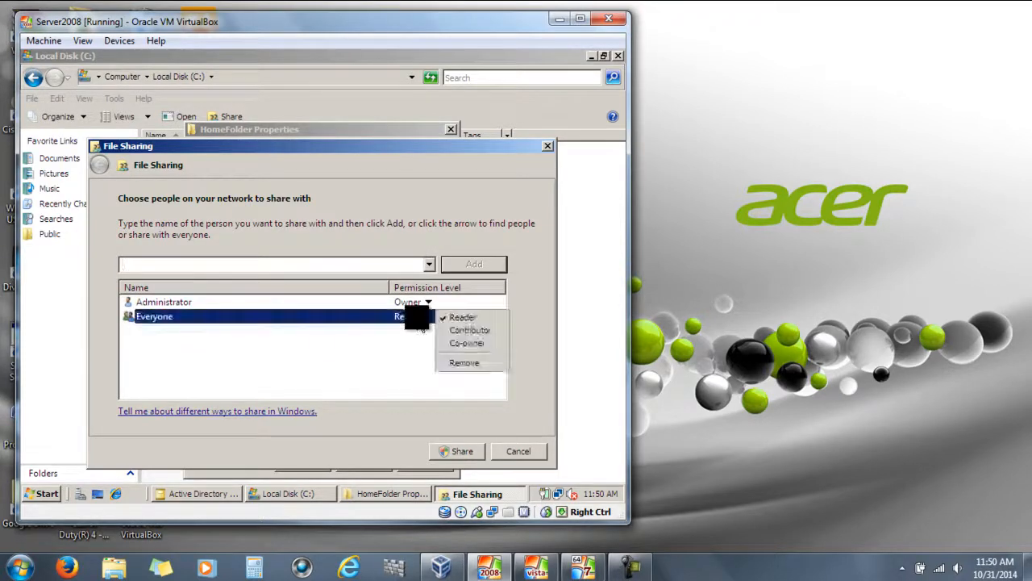
left_click(466, 343)
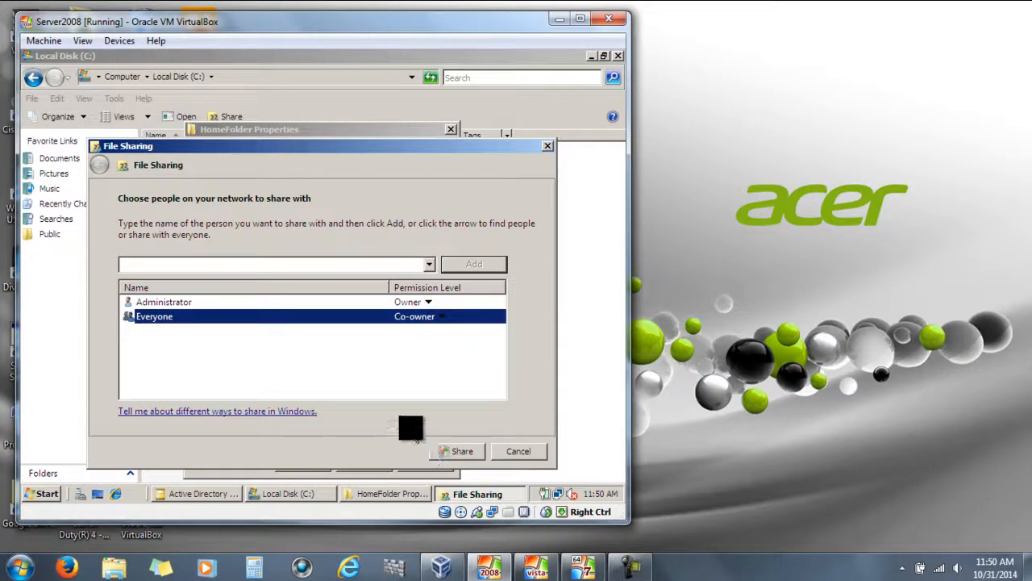
left_click(451, 451)
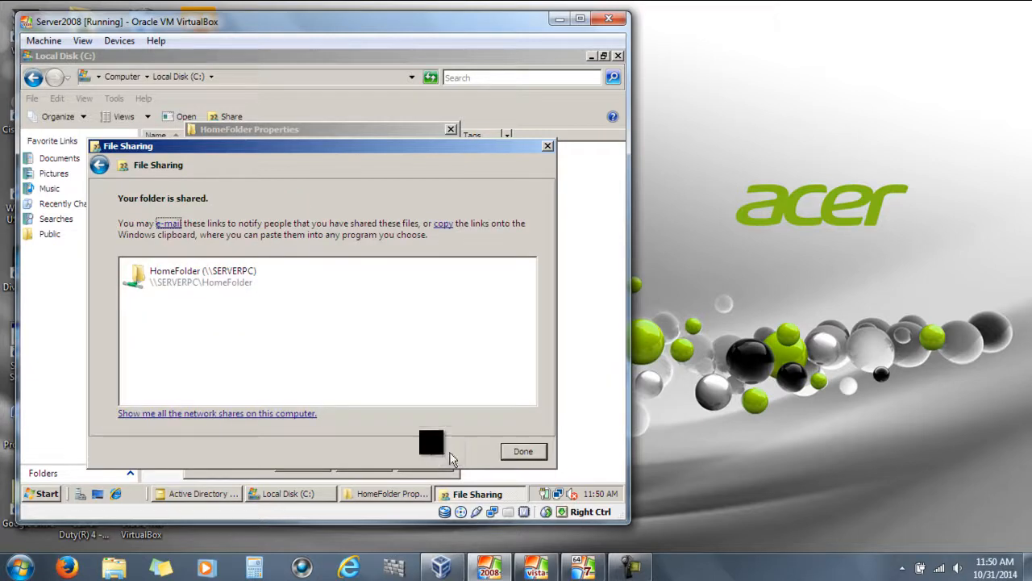
Finish sharing at \\SERVERPC\HomeFolder, close the properties and minimize the Local Disk (C:) window
left_click(220, 284)
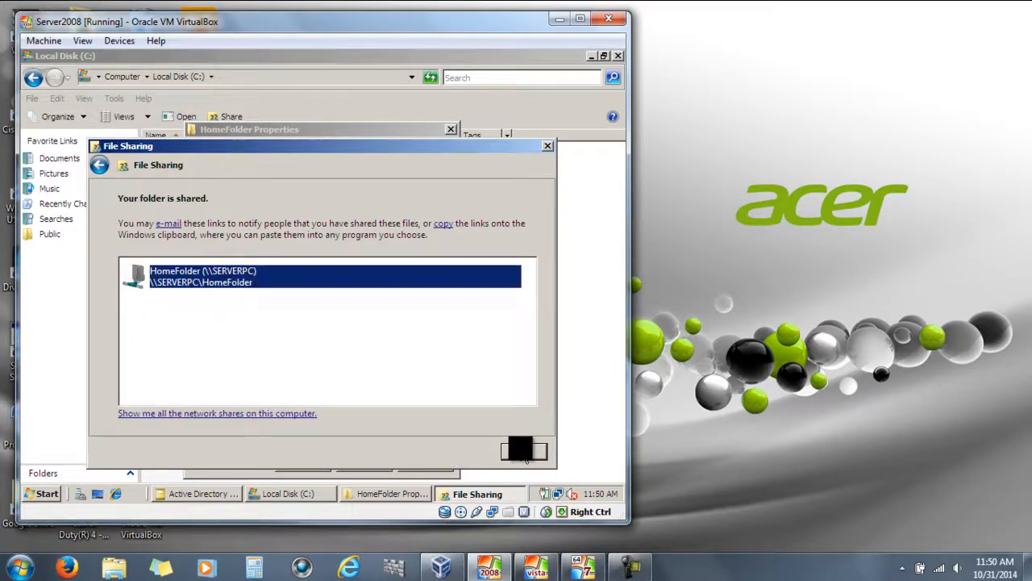
left_click(523, 450)
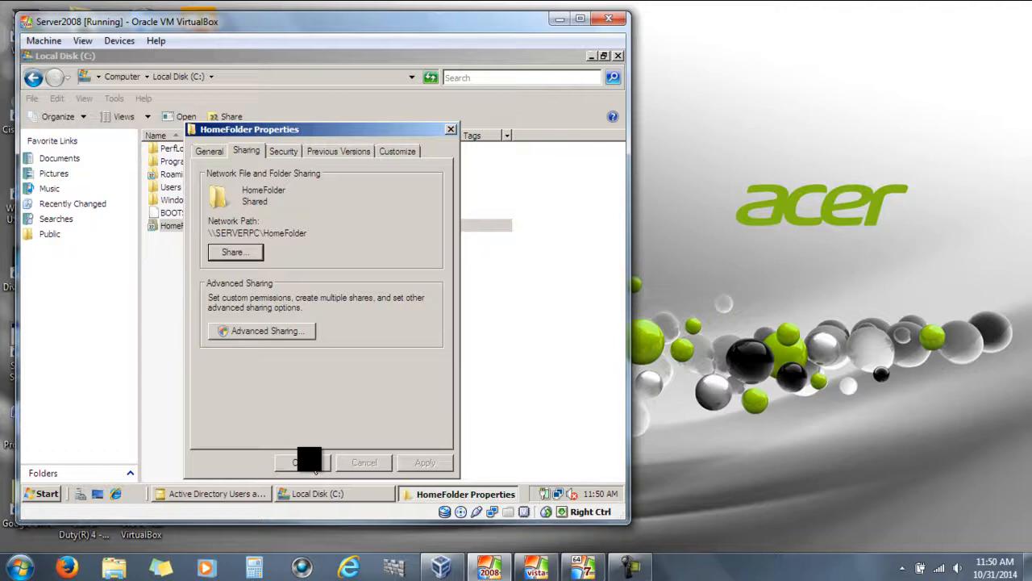
left_click(314, 464)
left_click(311, 493)
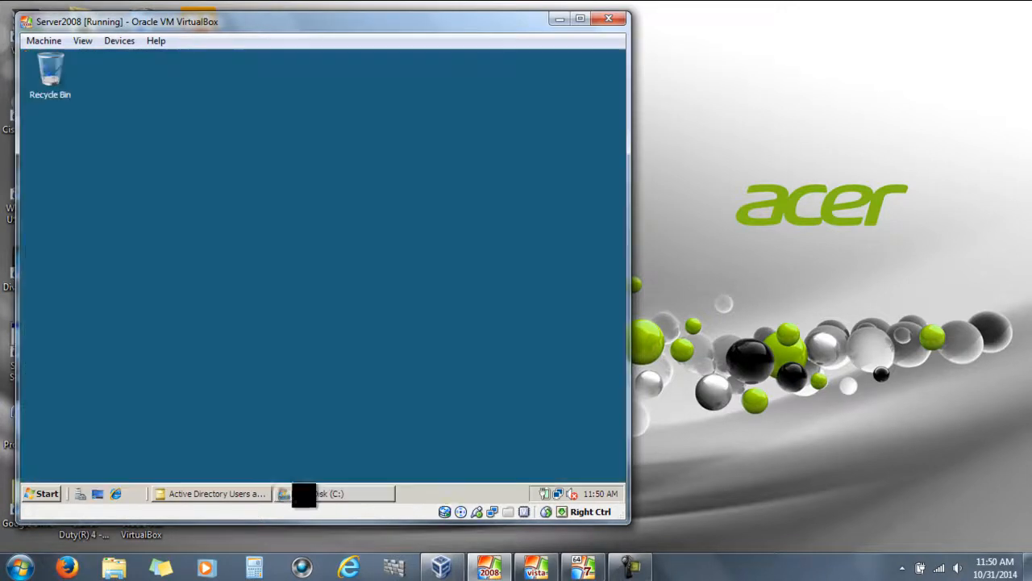
Open the user account's Properties from the Users container at the Profile tab
left_click(208, 493)
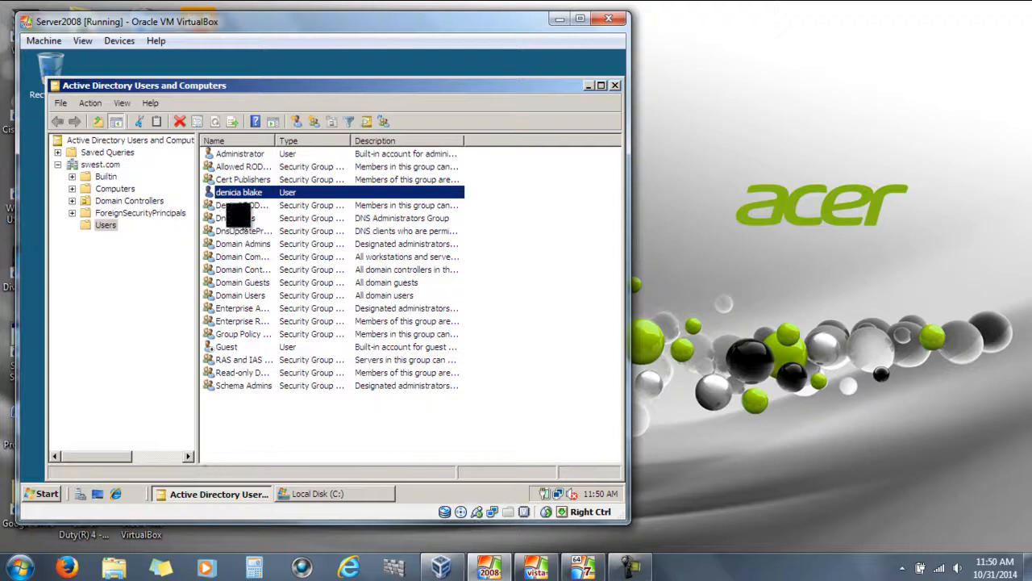
right_click(234, 191)
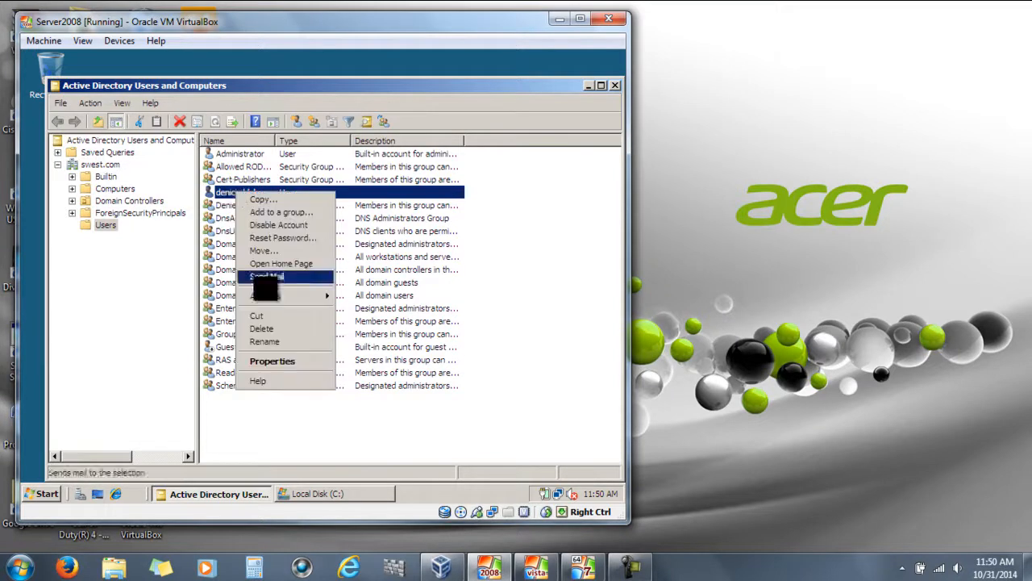
left_click(272, 356)
left_click(340, 134)
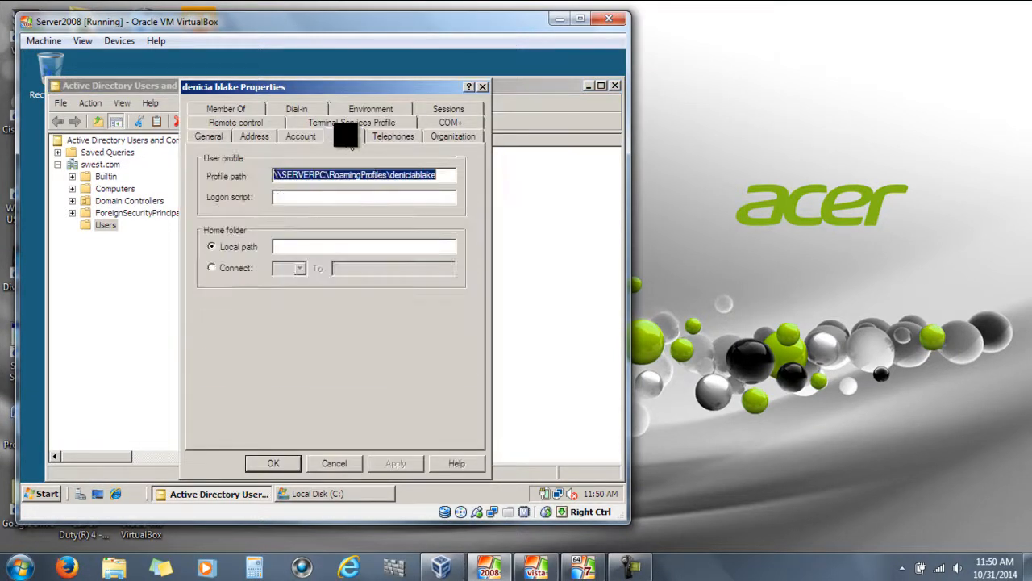
Copy the \\SERVERPC\HomeFolder network path from HomeFolder's Sharing properties, then close them
left_click(310, 494)
right_click(216, 227)
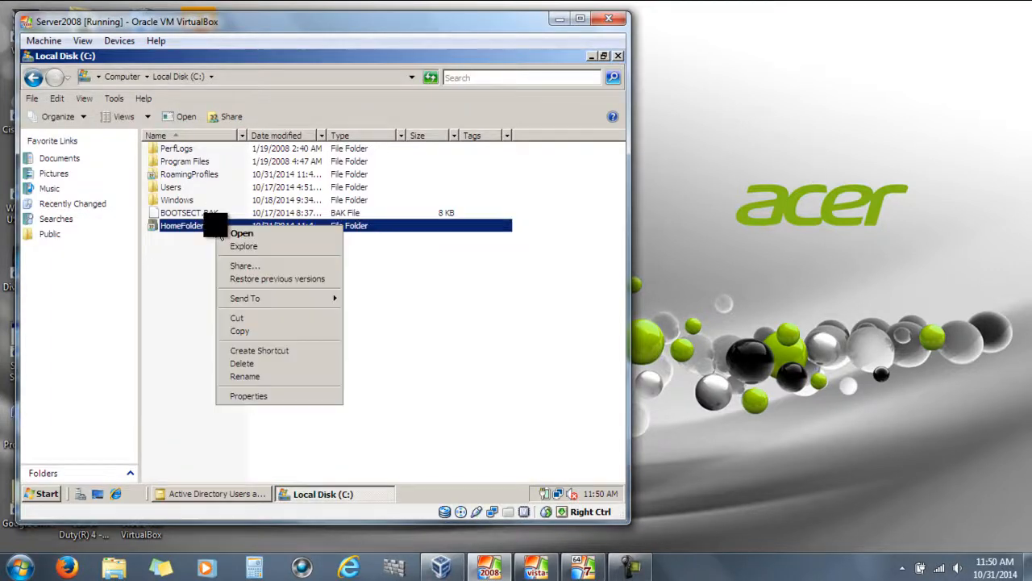
left_click(242, 396)
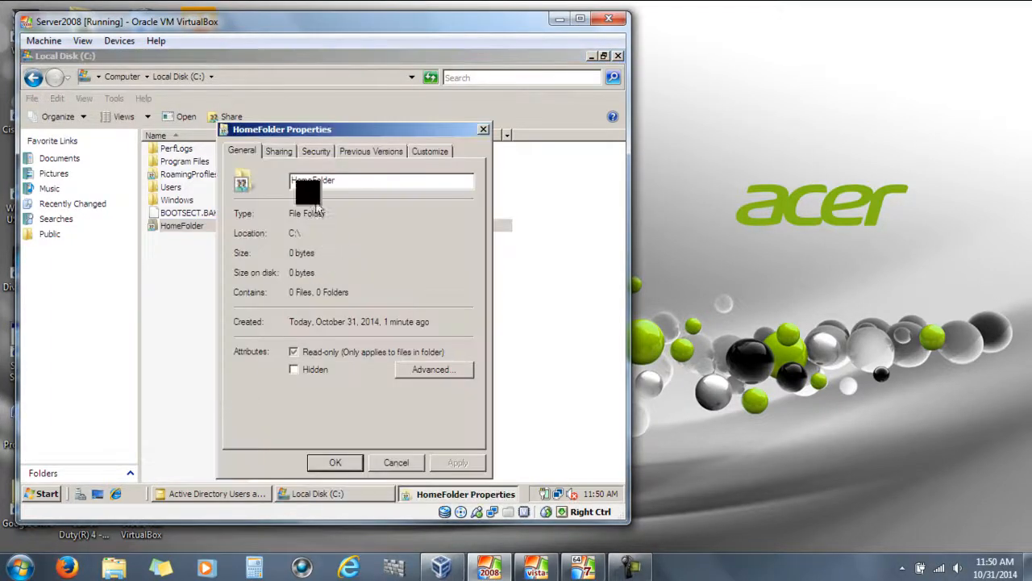
left_click(278, 151)
left_click_drag(342, 233, 240, 233)
right_click(252, 232)
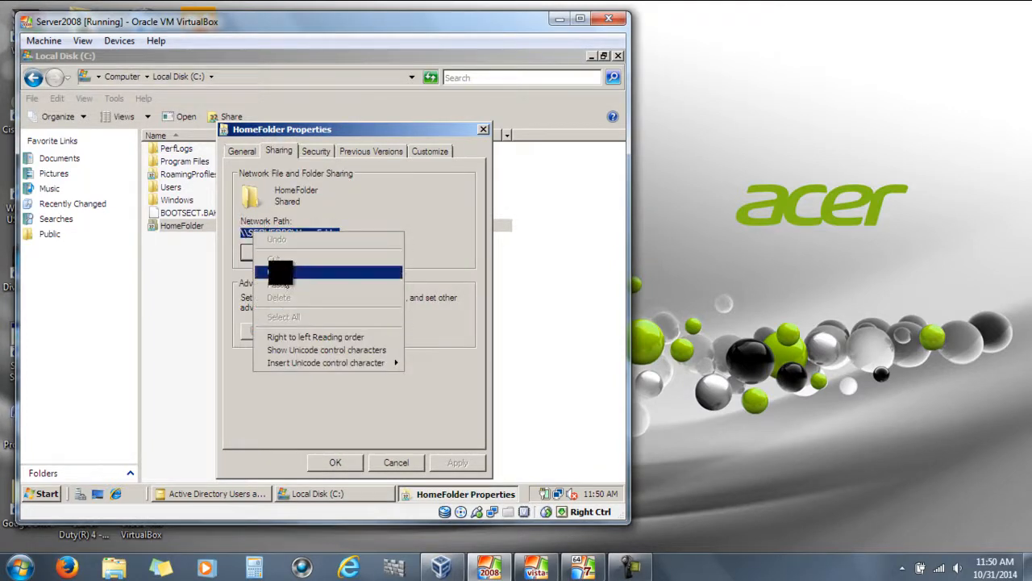
left_click(275, 271)
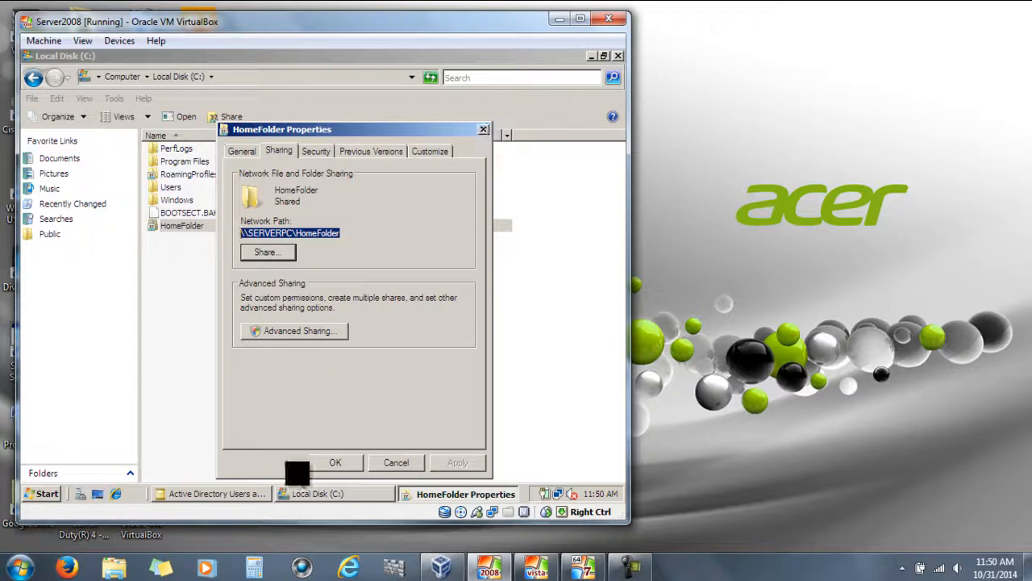
left_click(330, 462)
Choose Connect for the home folder, briefly checking the Computer view in Explorer
left_click(323, 495)
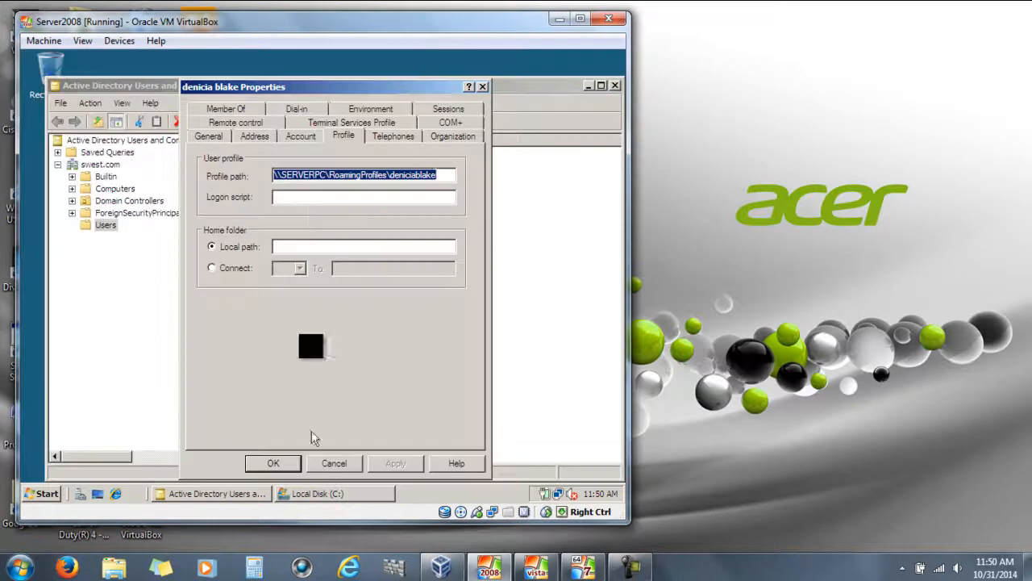
left_click(212, 268)
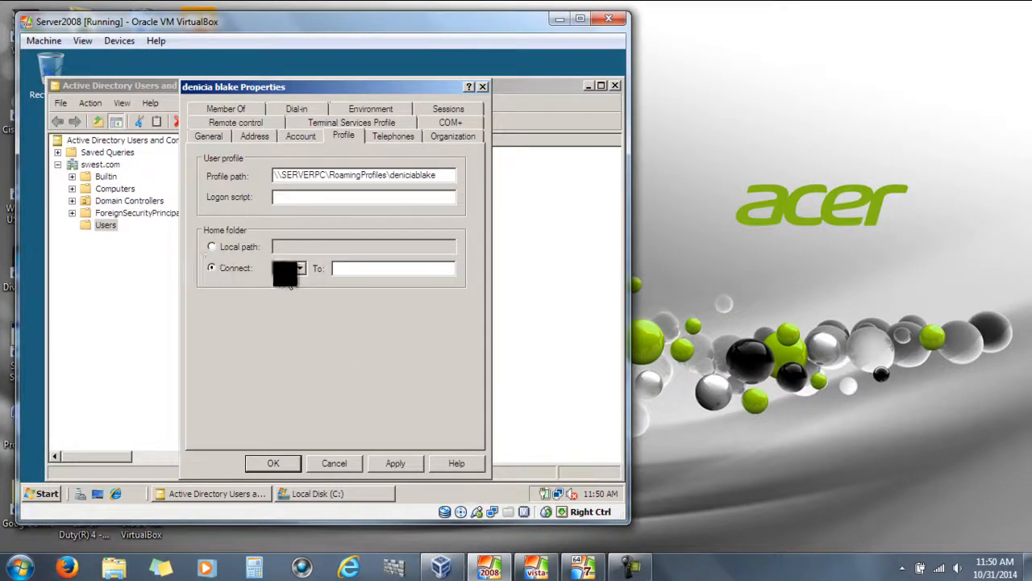
left_click(299, 271)
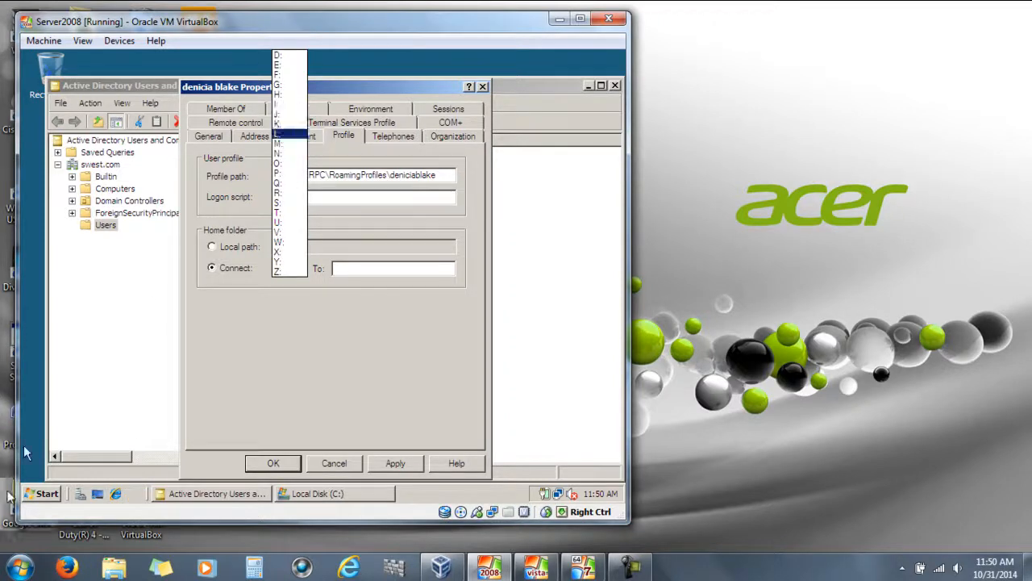
left_click(314, 492)
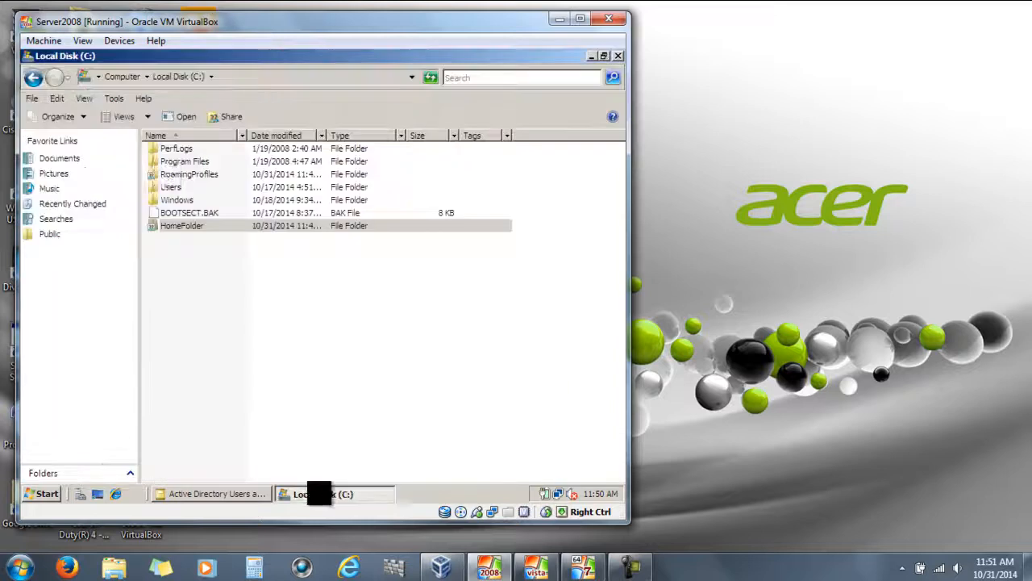
left_click(37, 81)
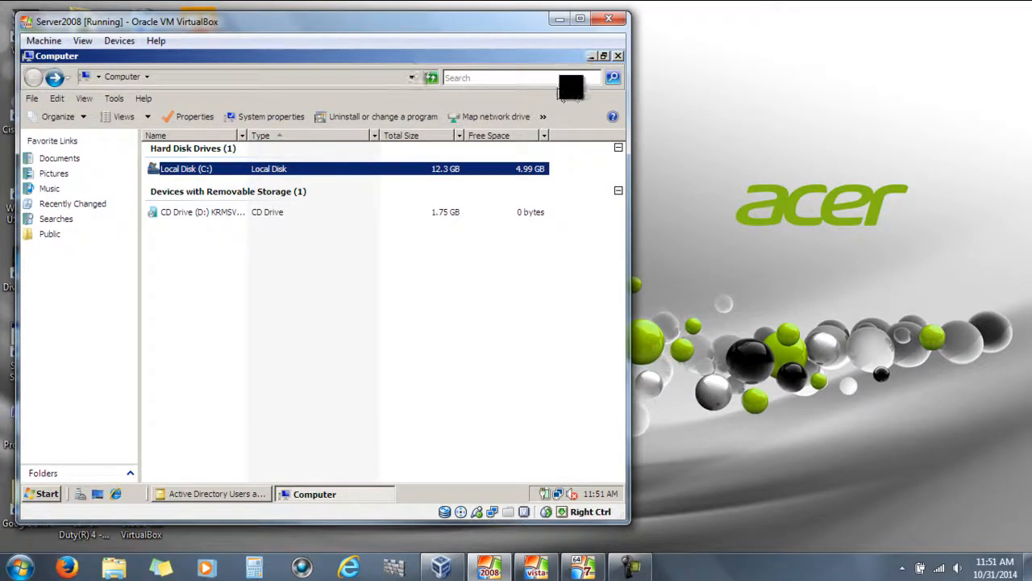
left_click(81, 205)
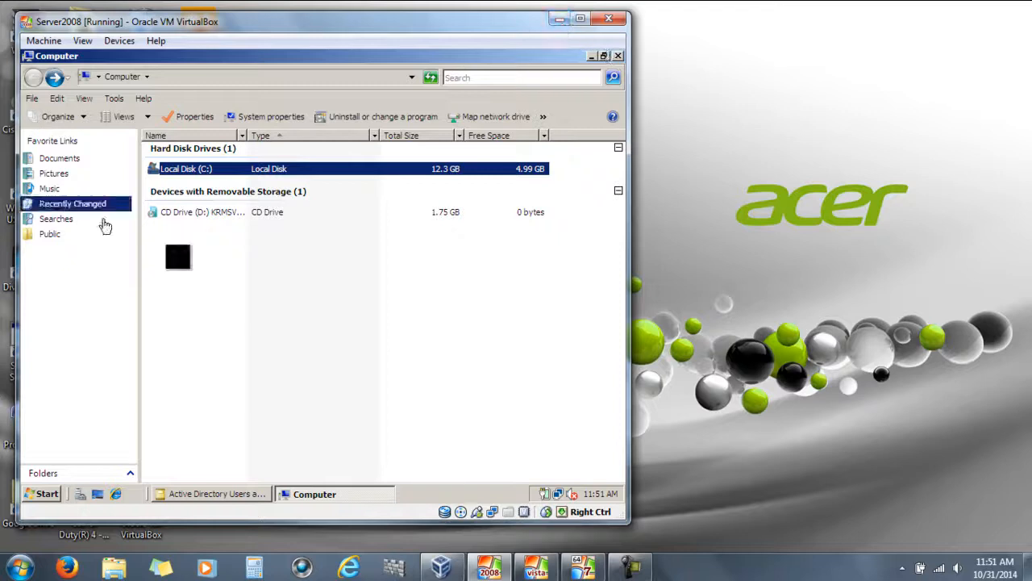
left_click(321, 491)
Map drive J: to \\SERVERPC\HomeFolder\%username% and apply the settings
left_click(293, 267)
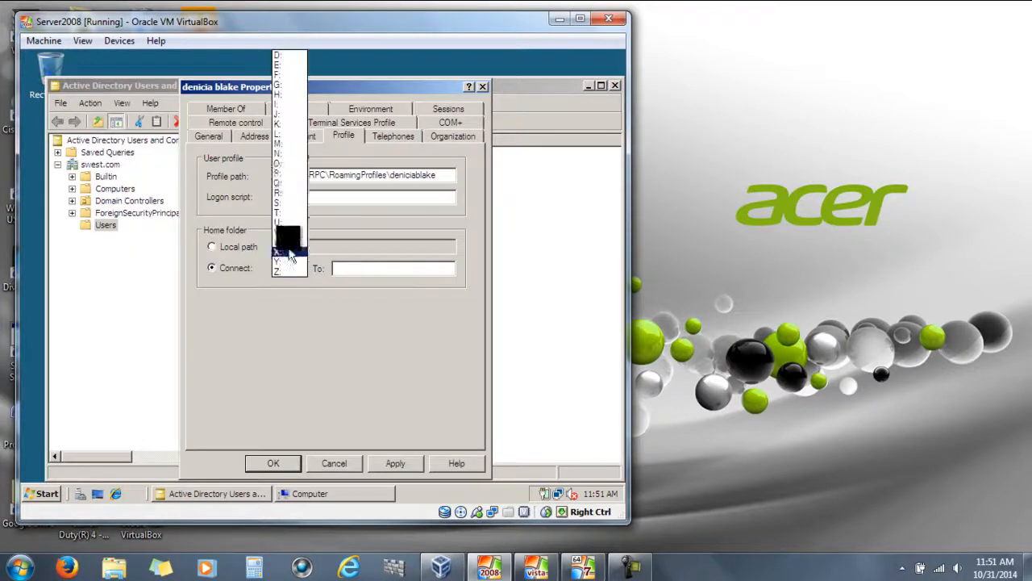
left_click(282, 113)
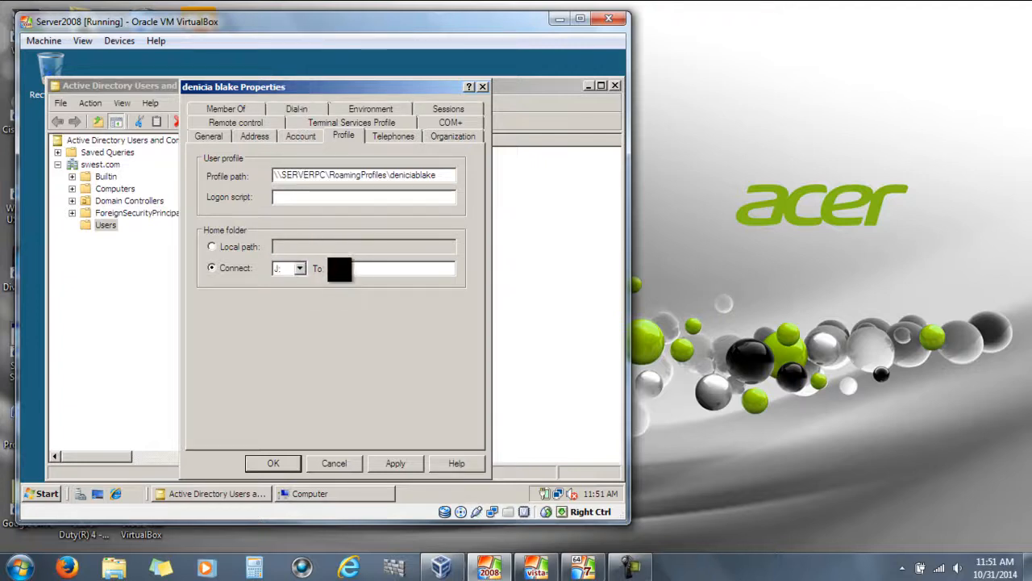
right_click(339, 267)
left_click(368, 319)
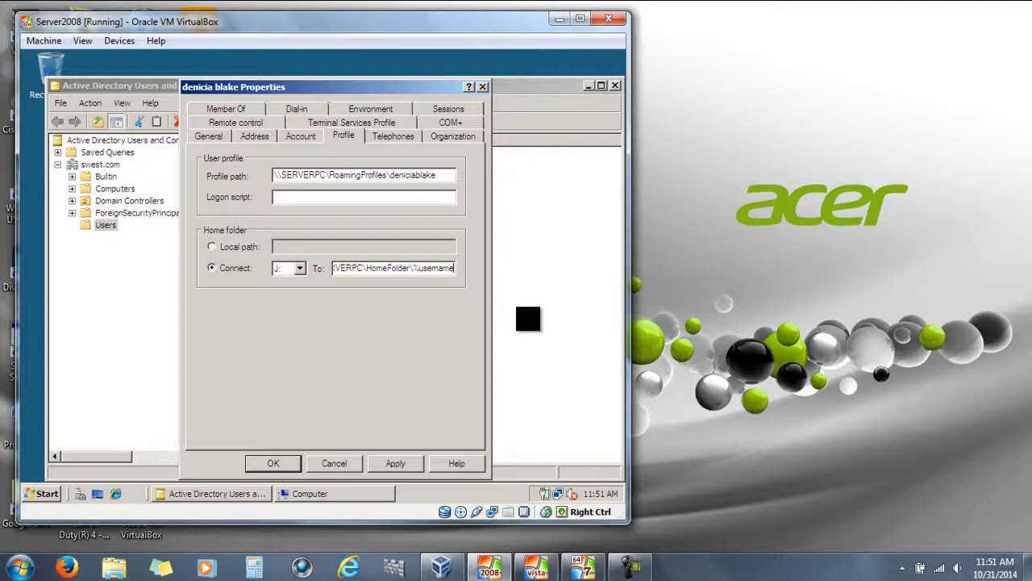
left_click(396, 463)
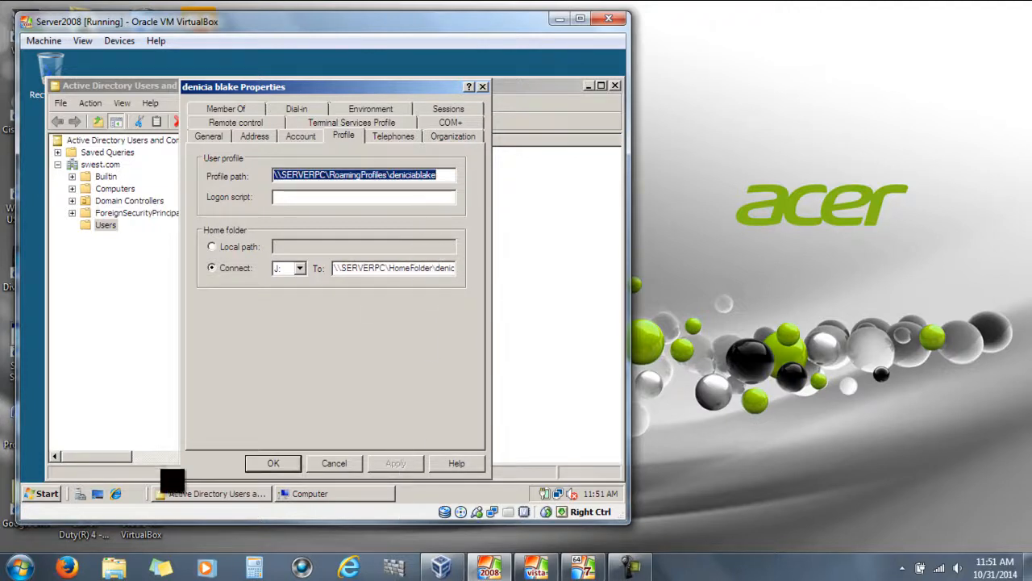
left_click(273, 463)
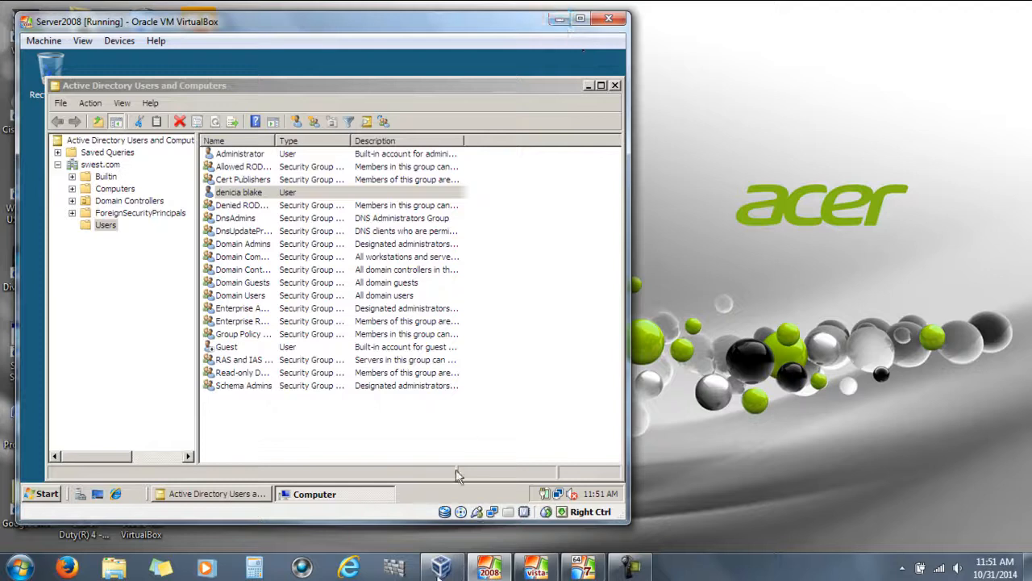
Log off the current Windows 7 session
left_click(559, 20)
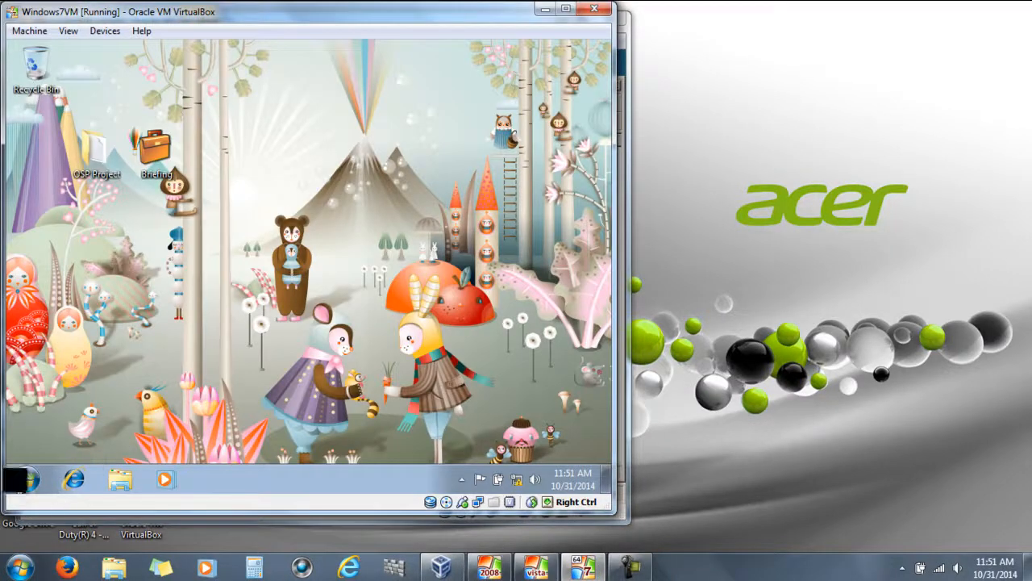
left_click(24, 479)
mouse_move(271, 440)
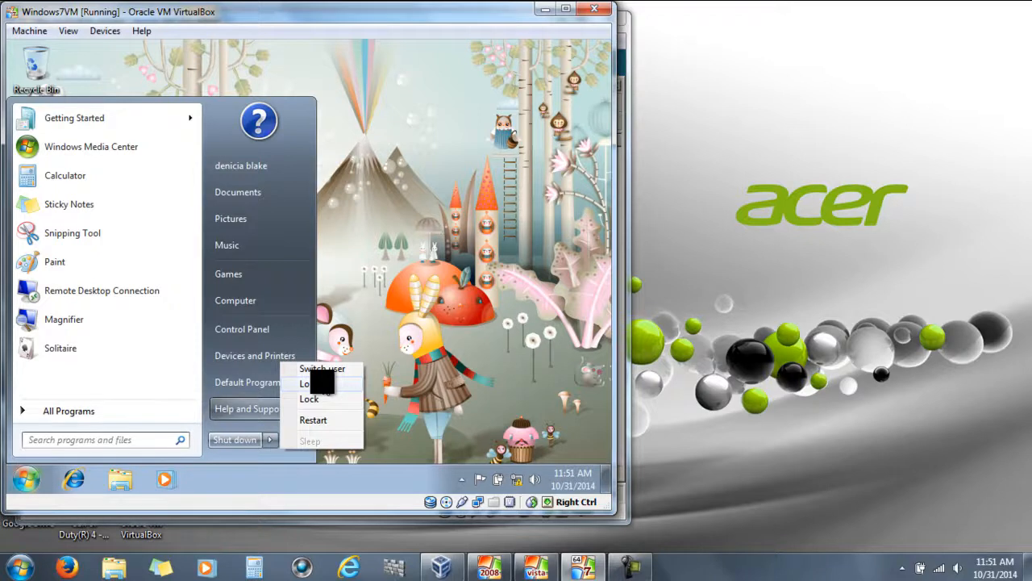
left_click(314, 384)
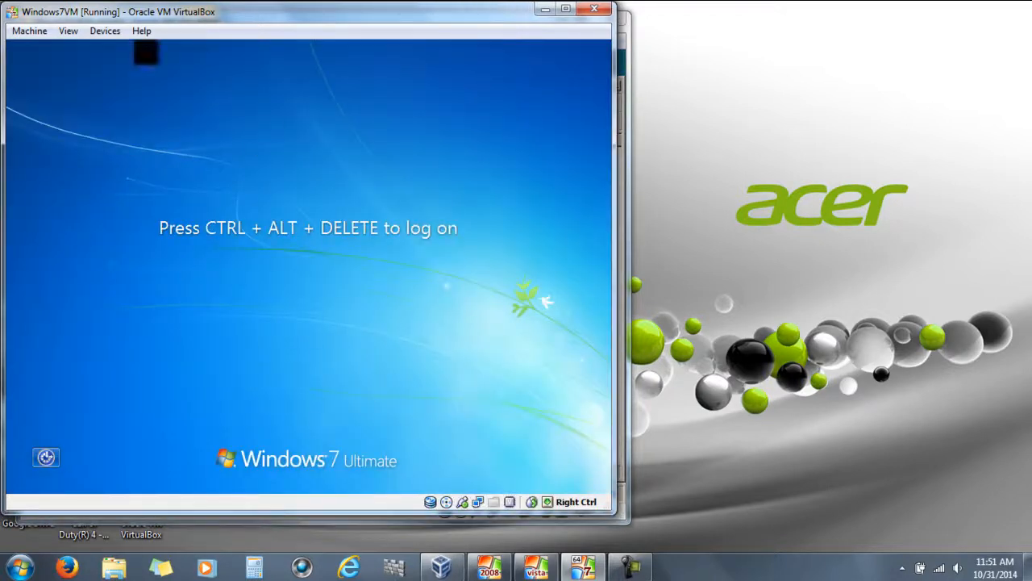
Send Ctrl-Alt-Del and sign in as the SWEST domain user with their password
left_click(29, 31)
left_click(62, 130)
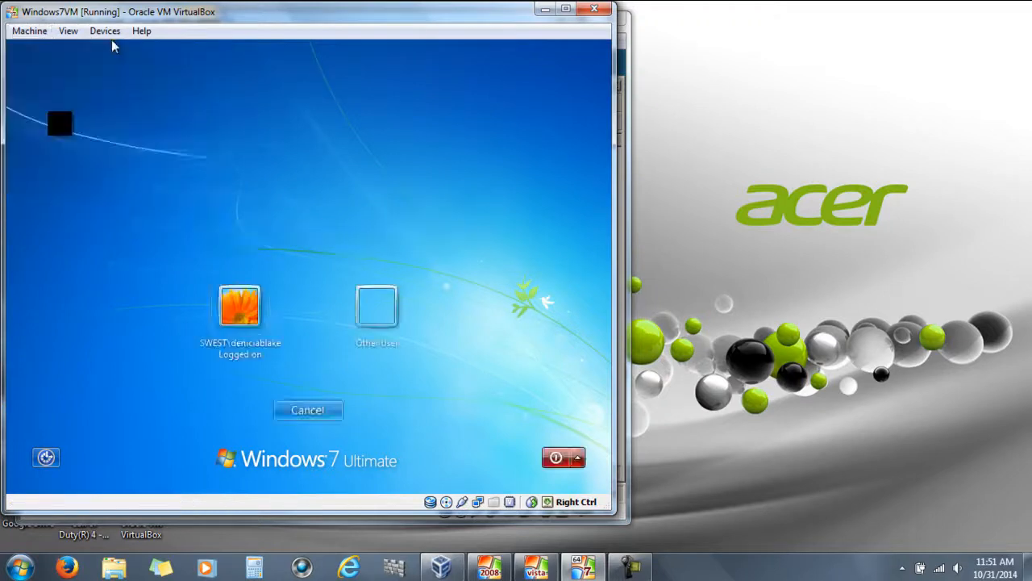
left_click(239, 305)
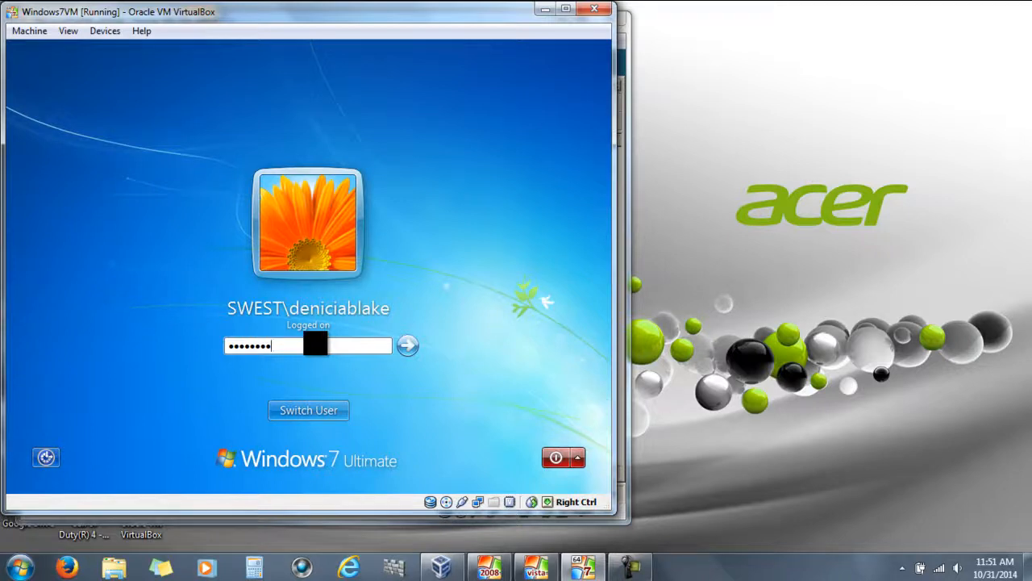
key("Return")
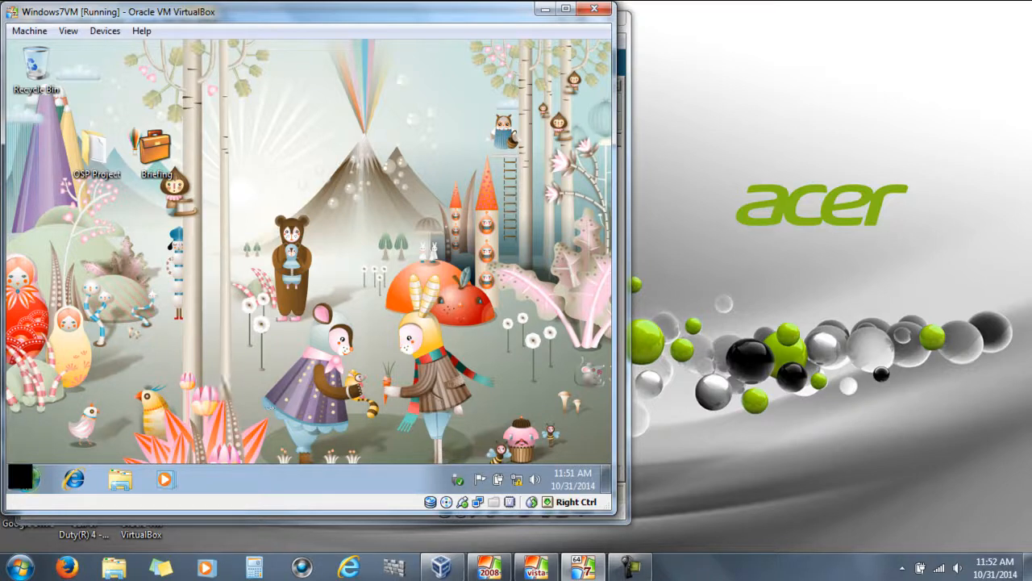
Refresh the Computer window to confirm only drives C: and D: appear
left_click(20, 476)
left_click(227, 300)
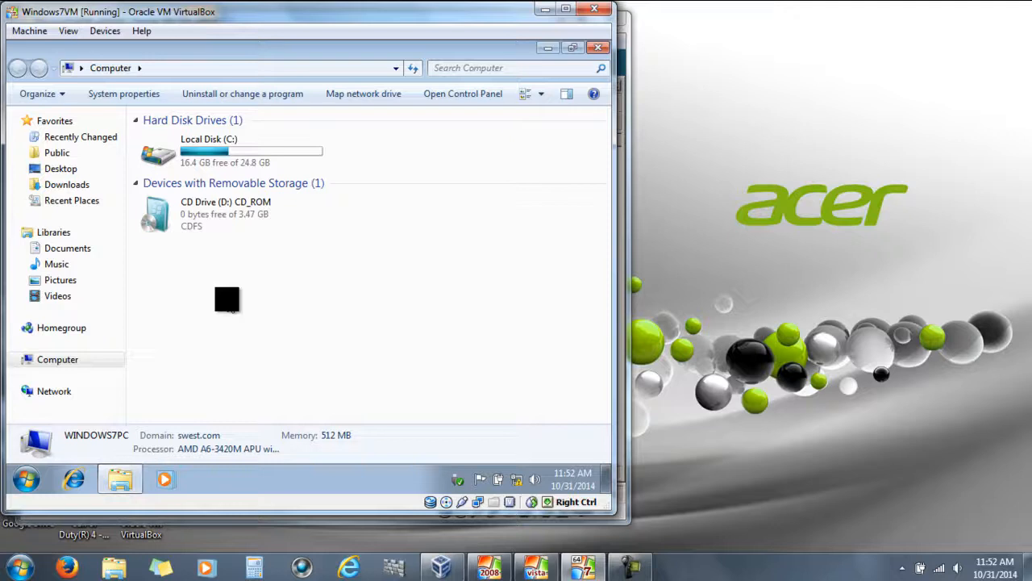
right_click(219, 265)
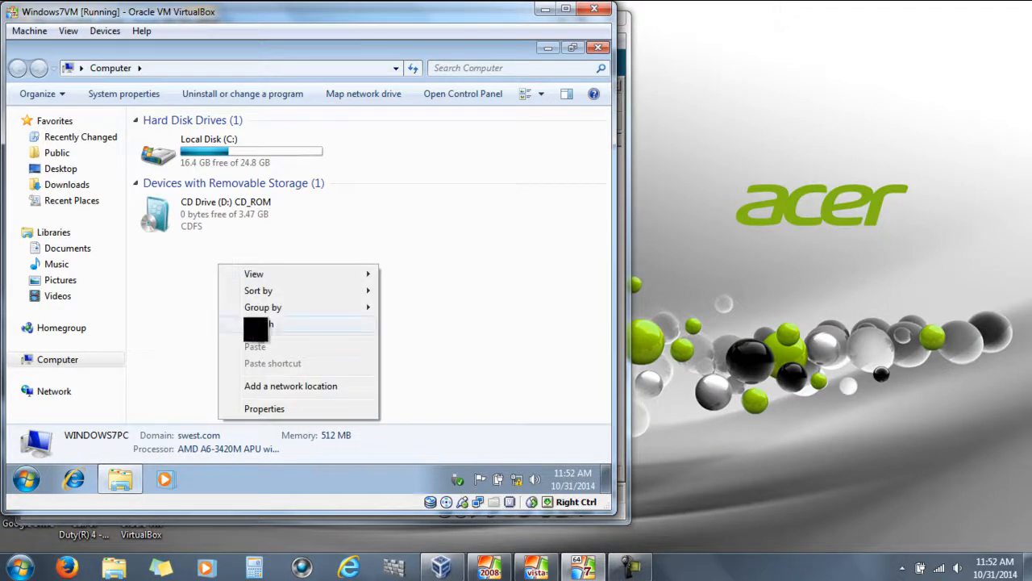
left_click(256, 324)
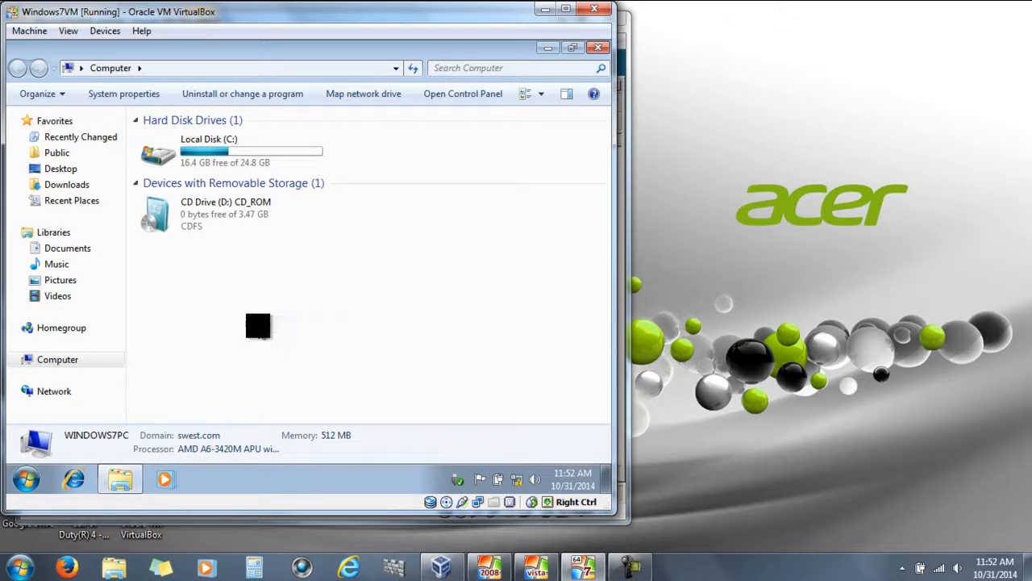
left_click(596, 46)
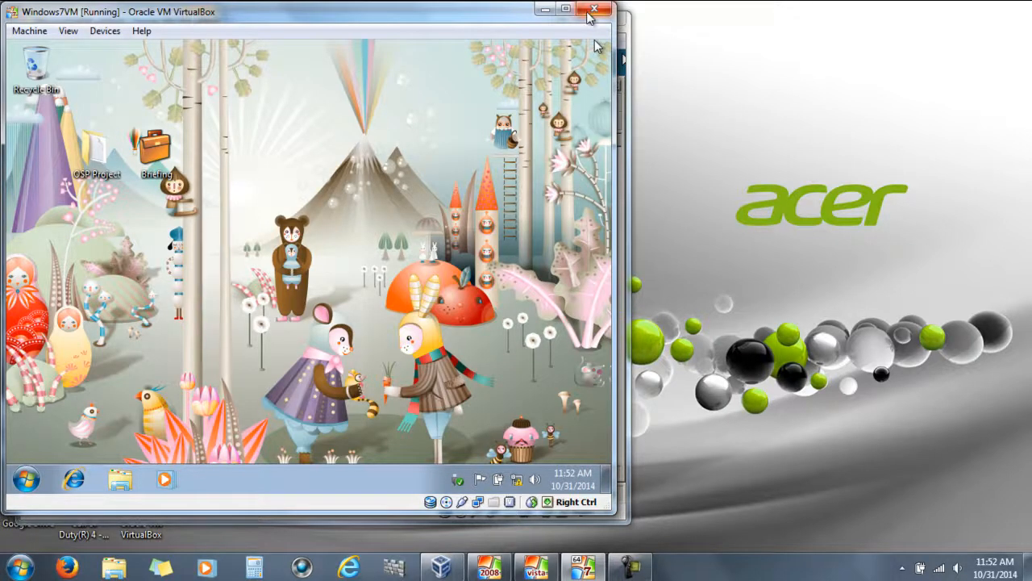
Log the domain user off and switch to the Server 2008 virtual machine
left_click(24, 481)
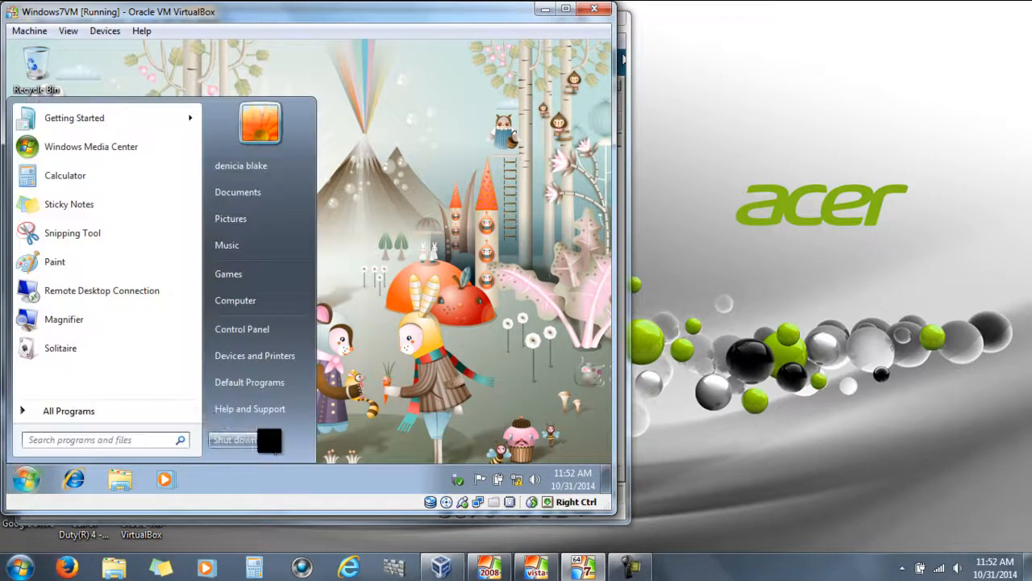
mouse_move(270, 439)
left_click(314, 385)
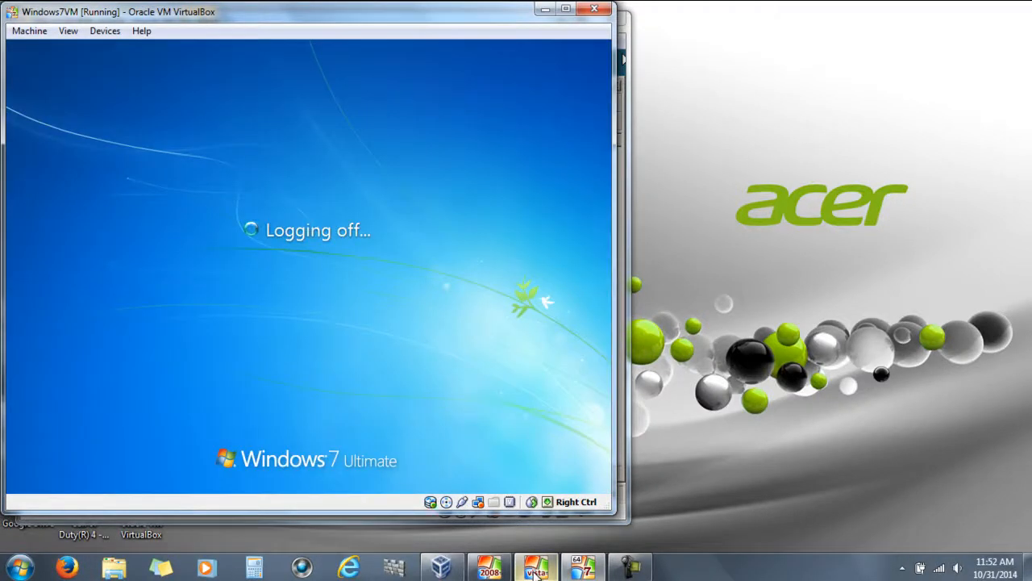
mouse_move(532, 572)
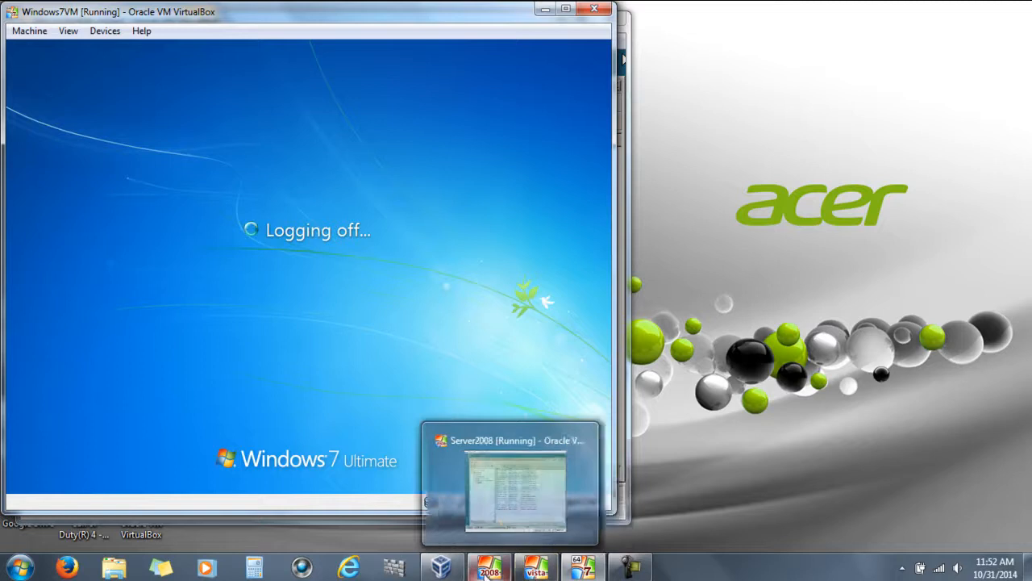
left_click(488, 571)
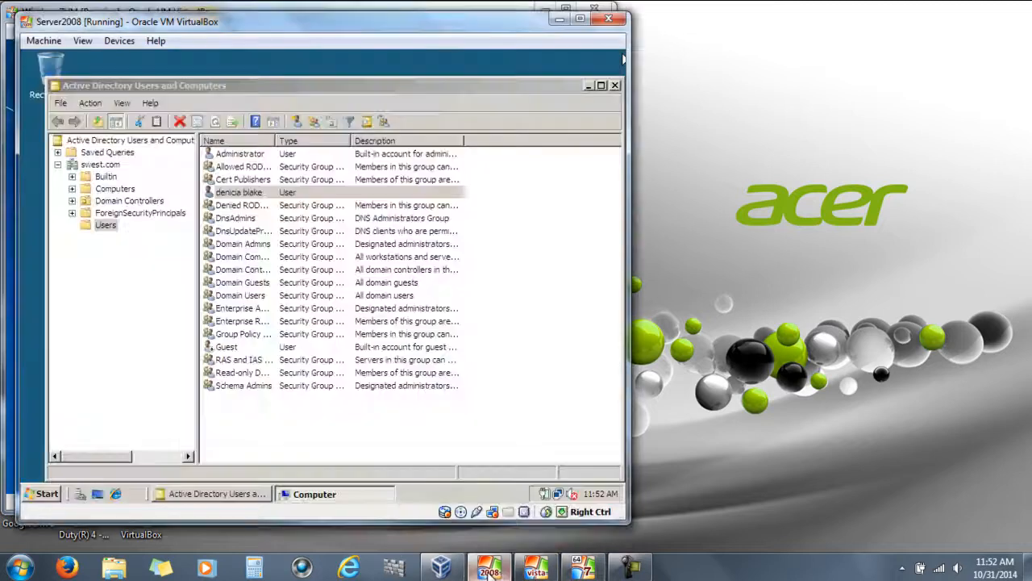
Confirm the user's Profile tab maps J: to \\SERVERPC\HomeFolder, then minimize Active Directory Users and Computers
left_click(242, 193)
right_click(246, 196)
left_click(297, 367)
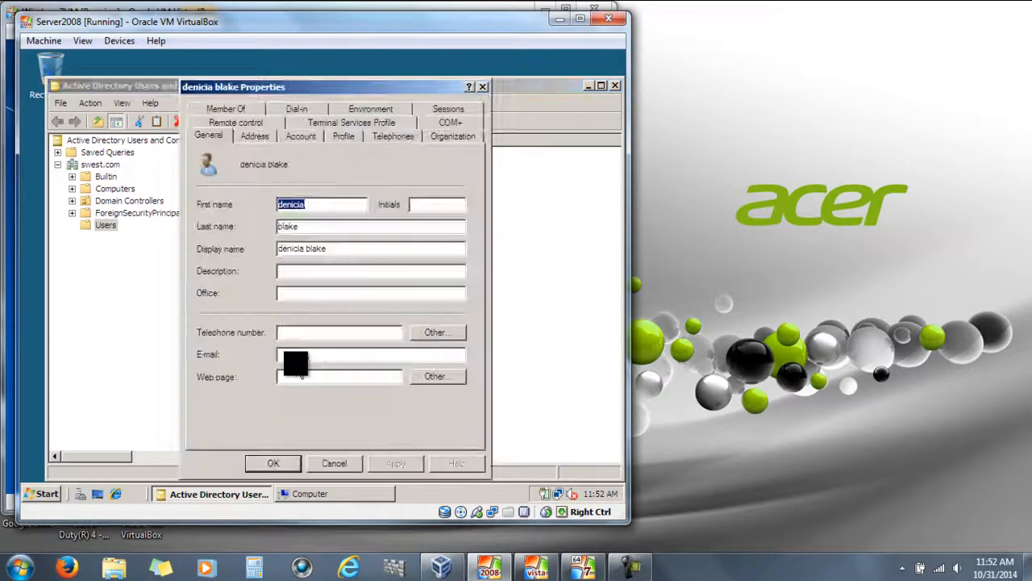
left_click(343, 137)
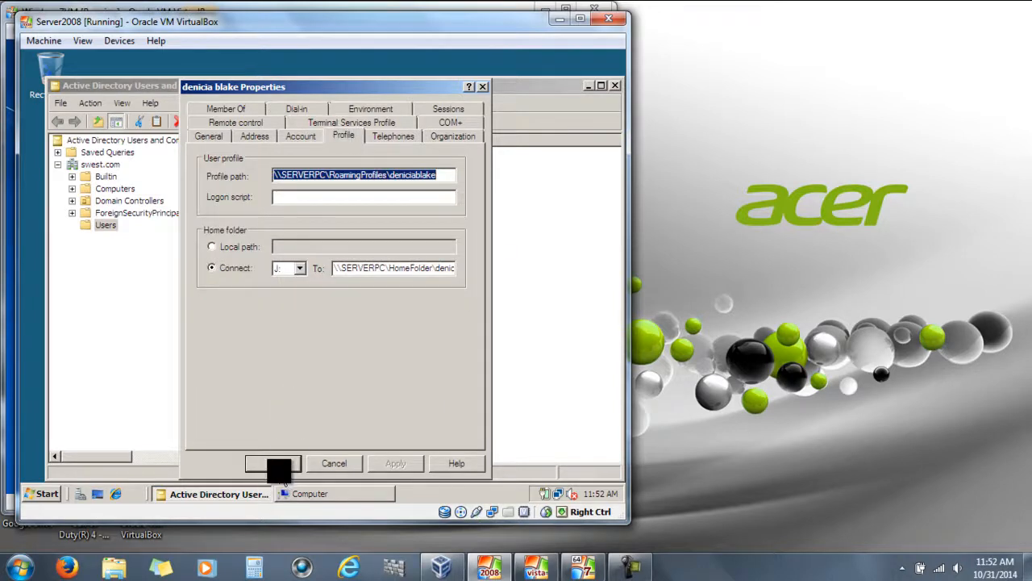
left_click(276, 463)
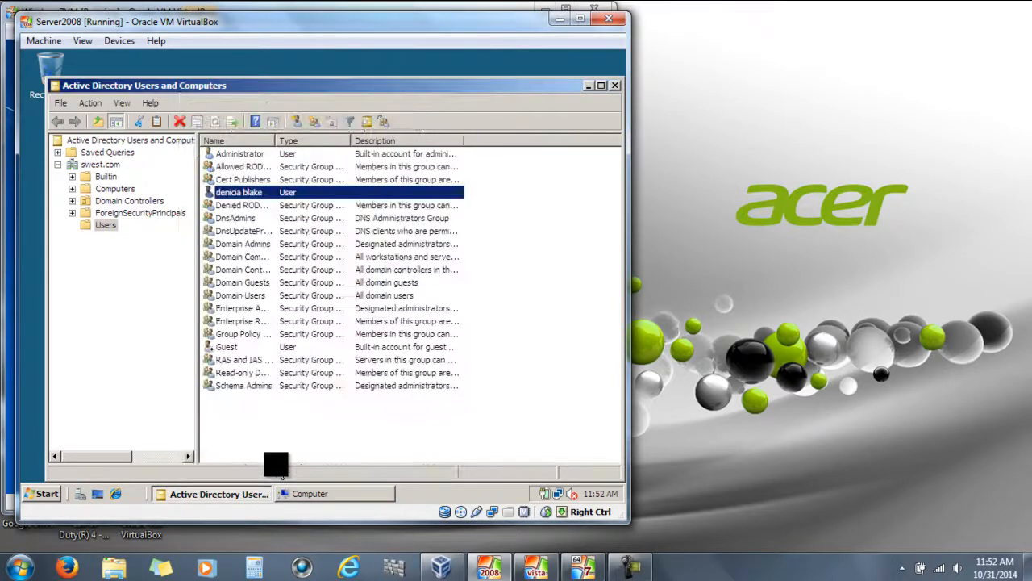
left_click(587, 84)
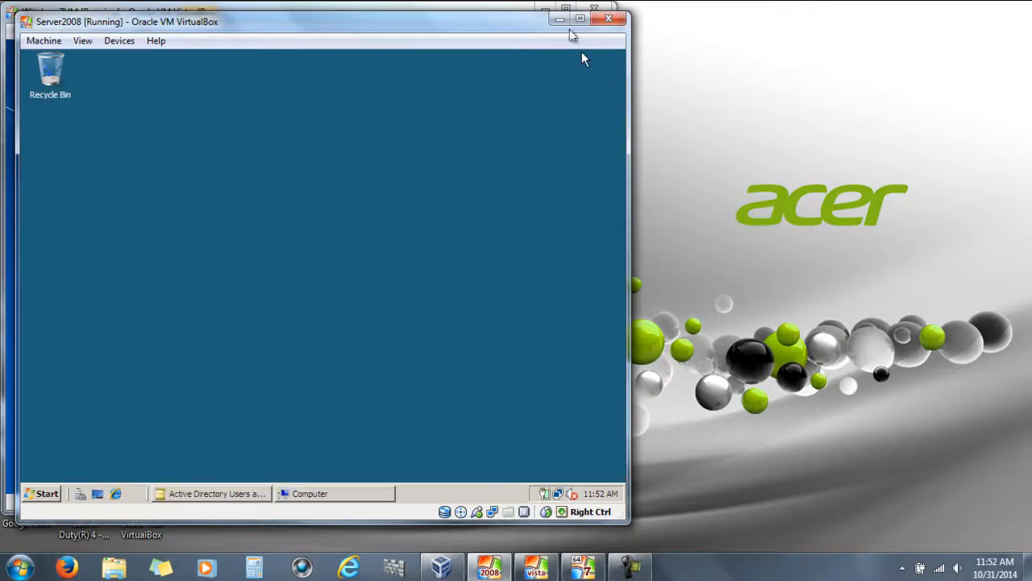
Send Ctrl-Alt-Del, sign in as the SWEST domain user, and close Getting Started
left_click(560, 18)
left_click(29, 30)
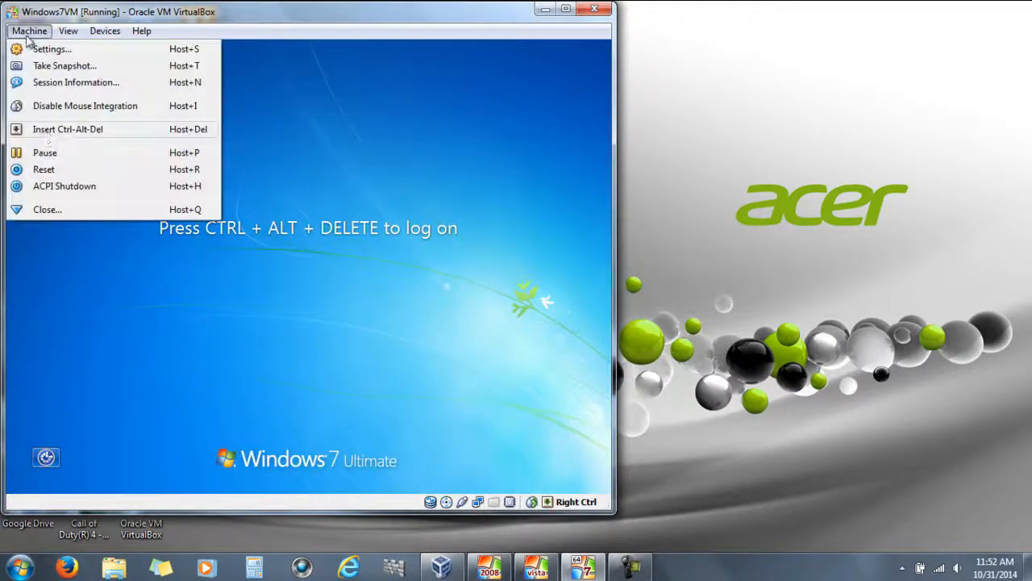
left_click(56, 129)
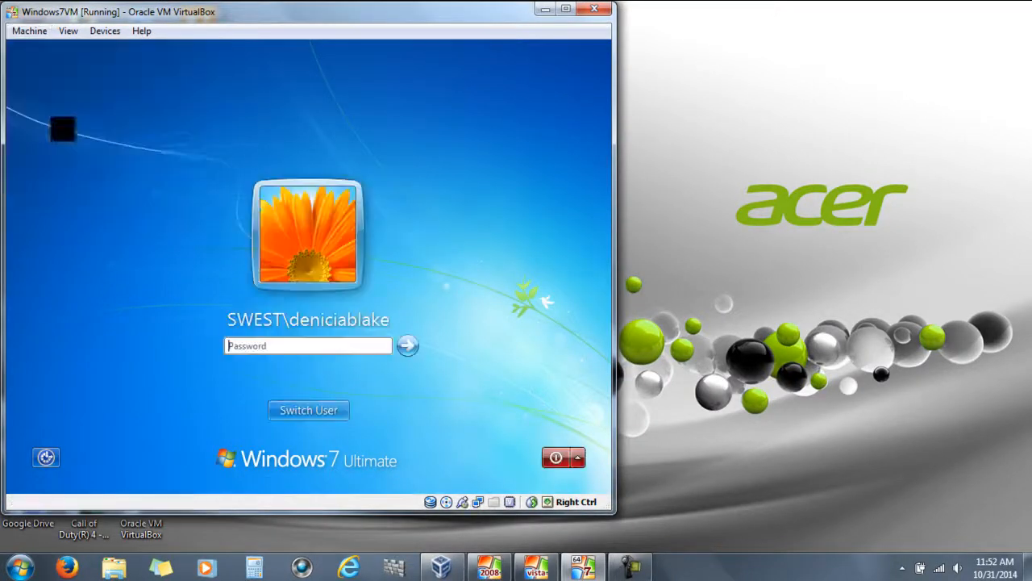
left_click(306, 345)
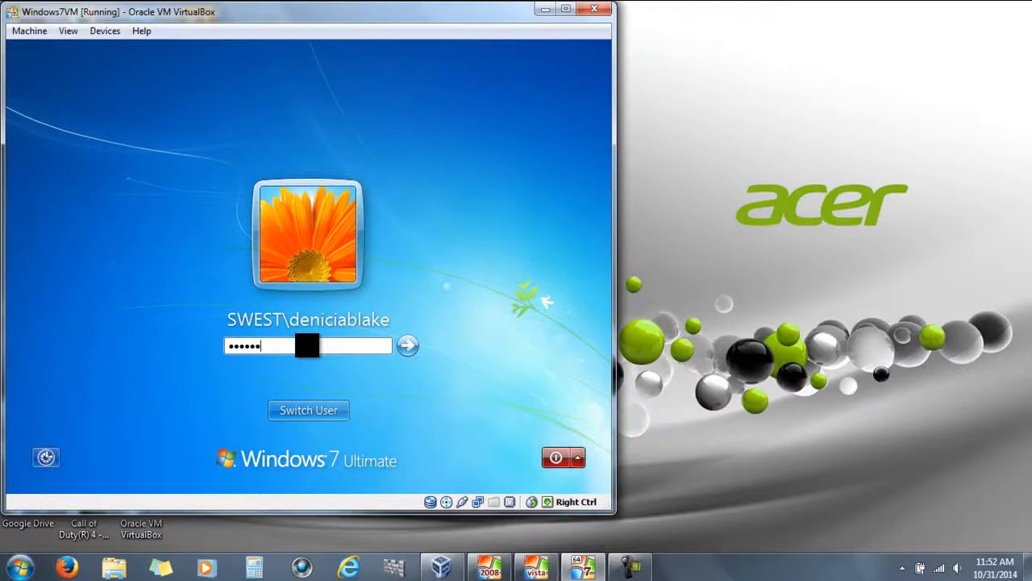
key("Return")
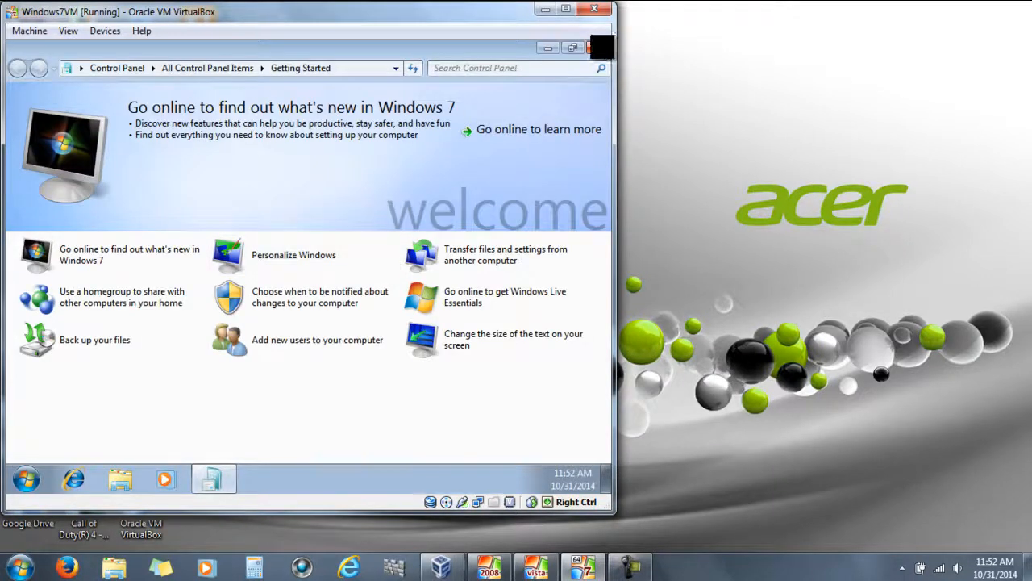
left_click(599, 48)
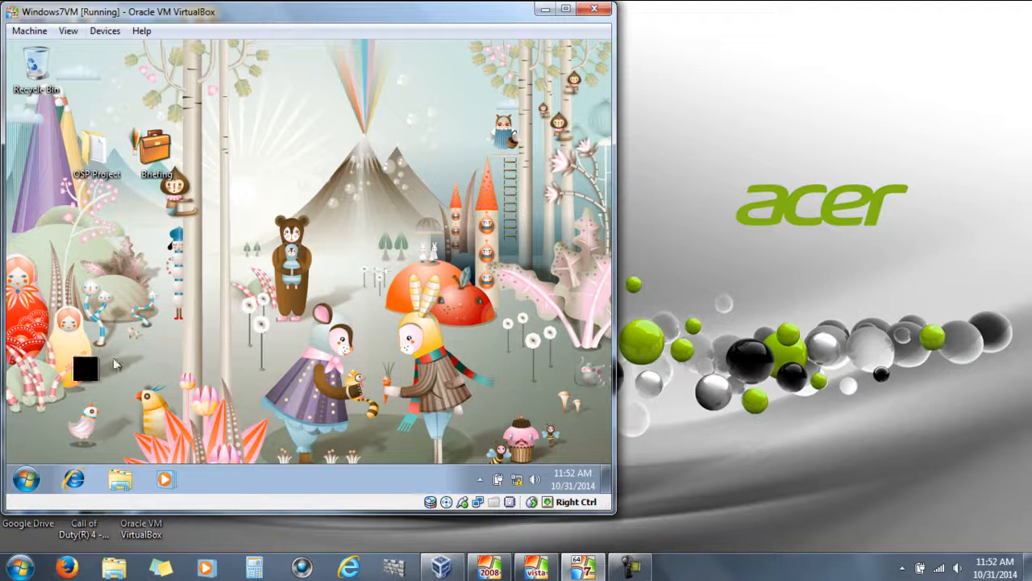
Open the J: network drive from Computer, find it empty, and go back
left_click(27, 479)
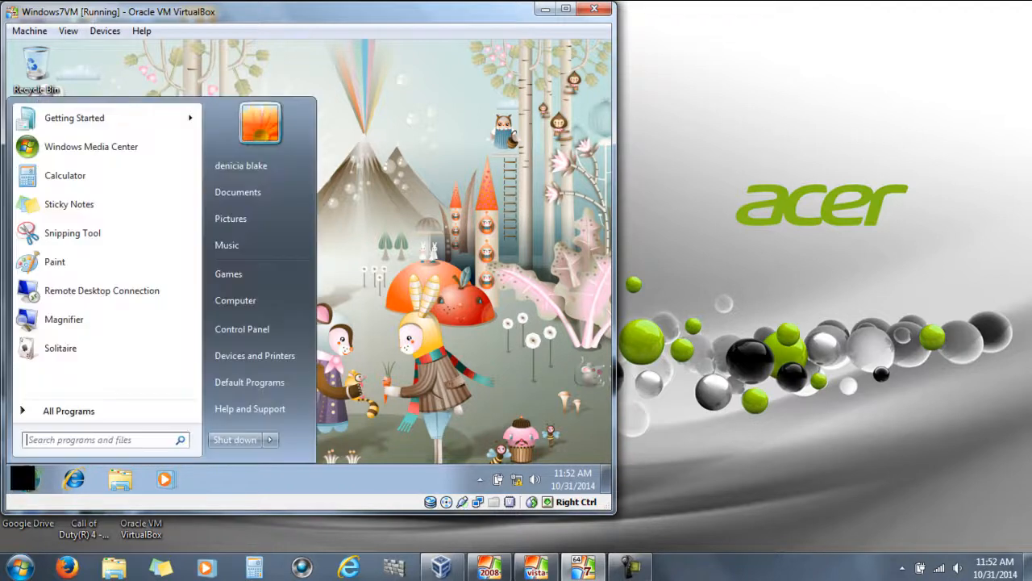
left_click(234, 302)
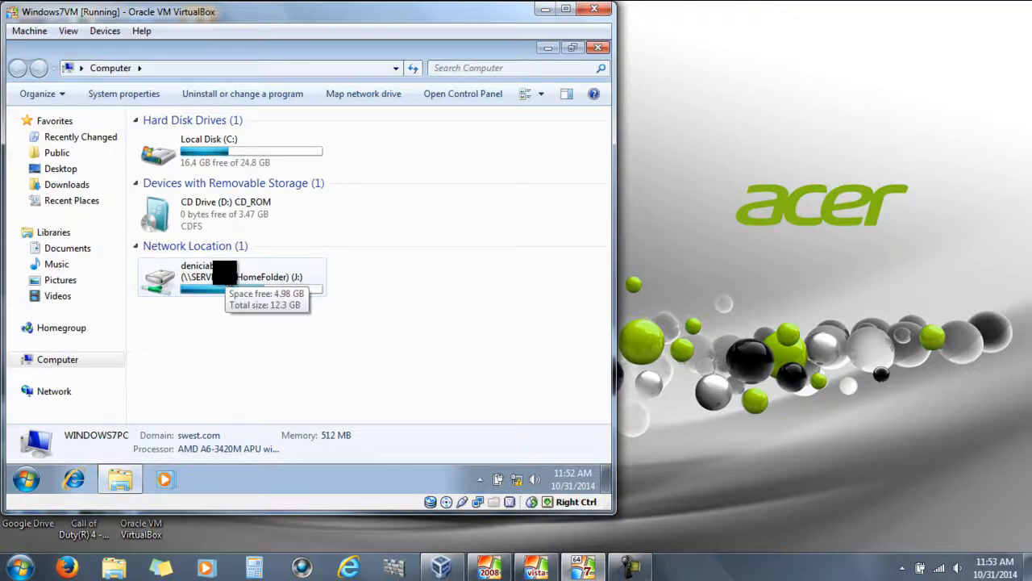
left_click(239, 282)
double_click(234, 279)
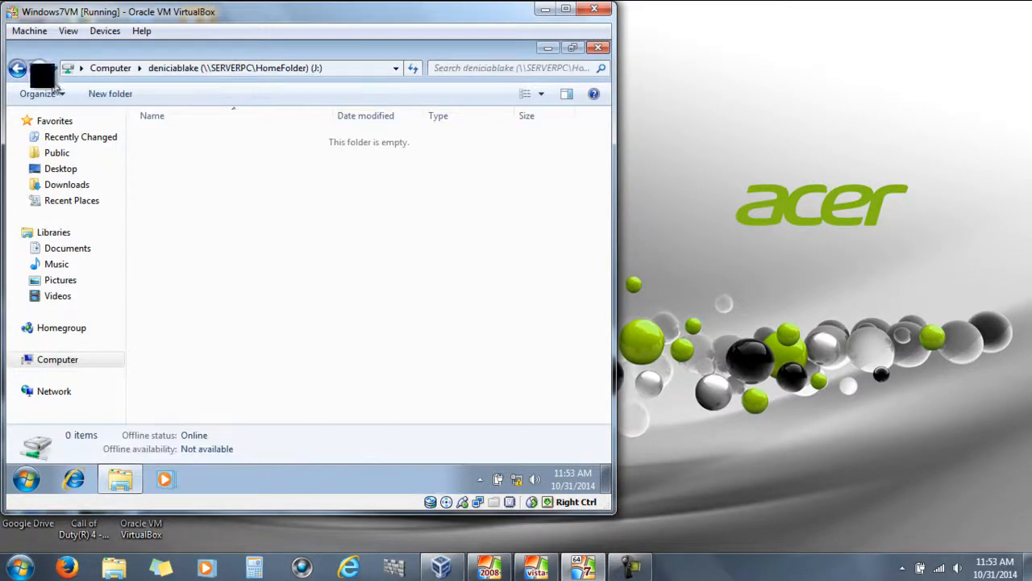
left_click(18, 68)
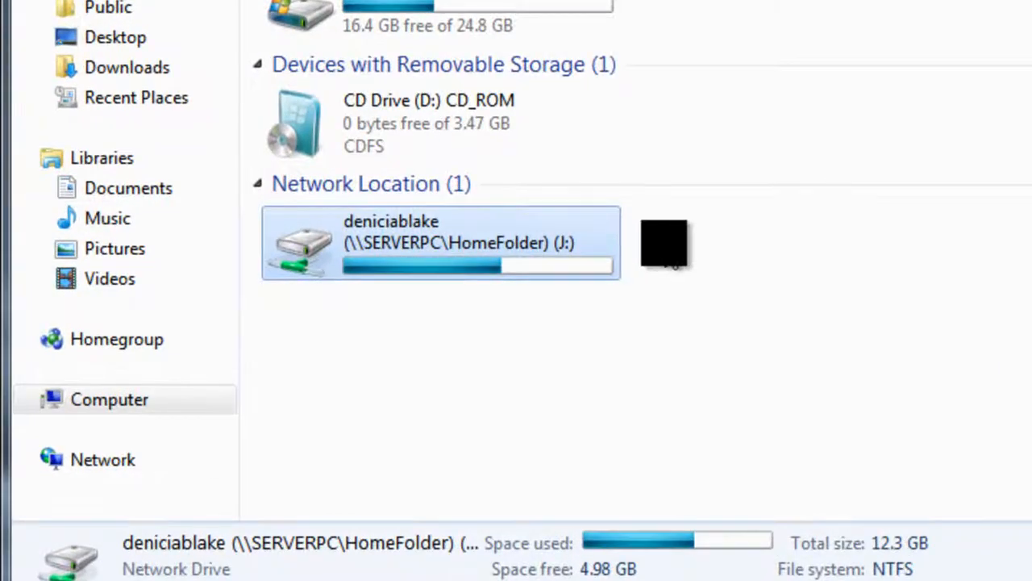